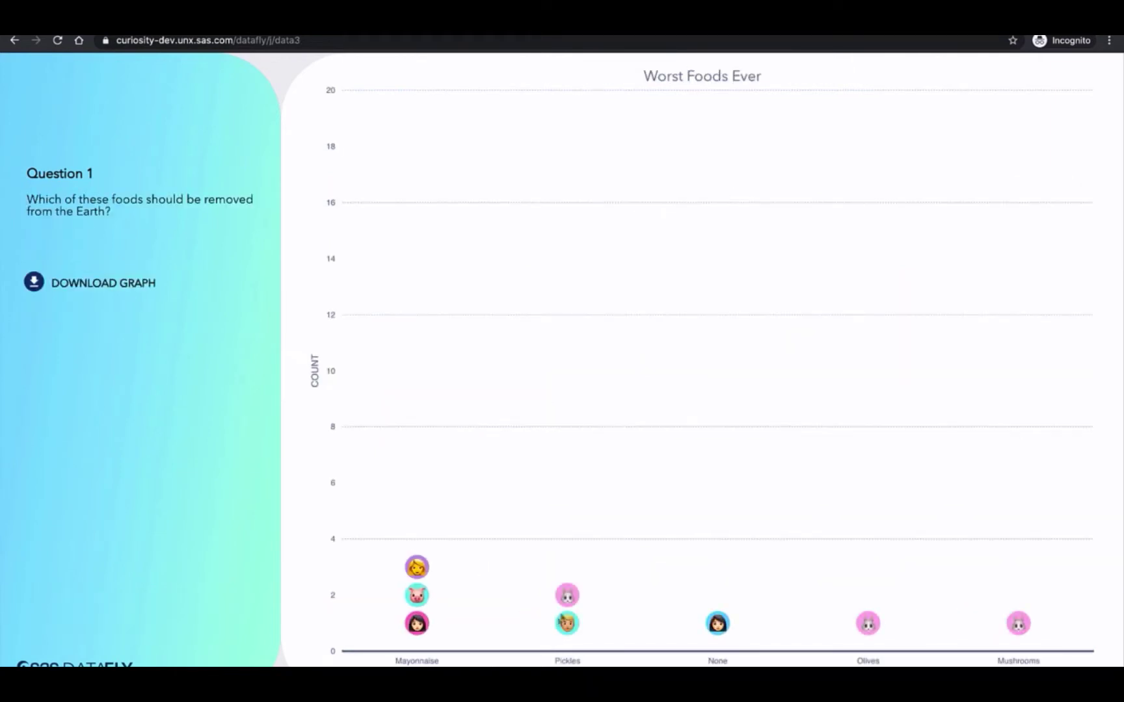
pyautogui.moveTo(571, 599)
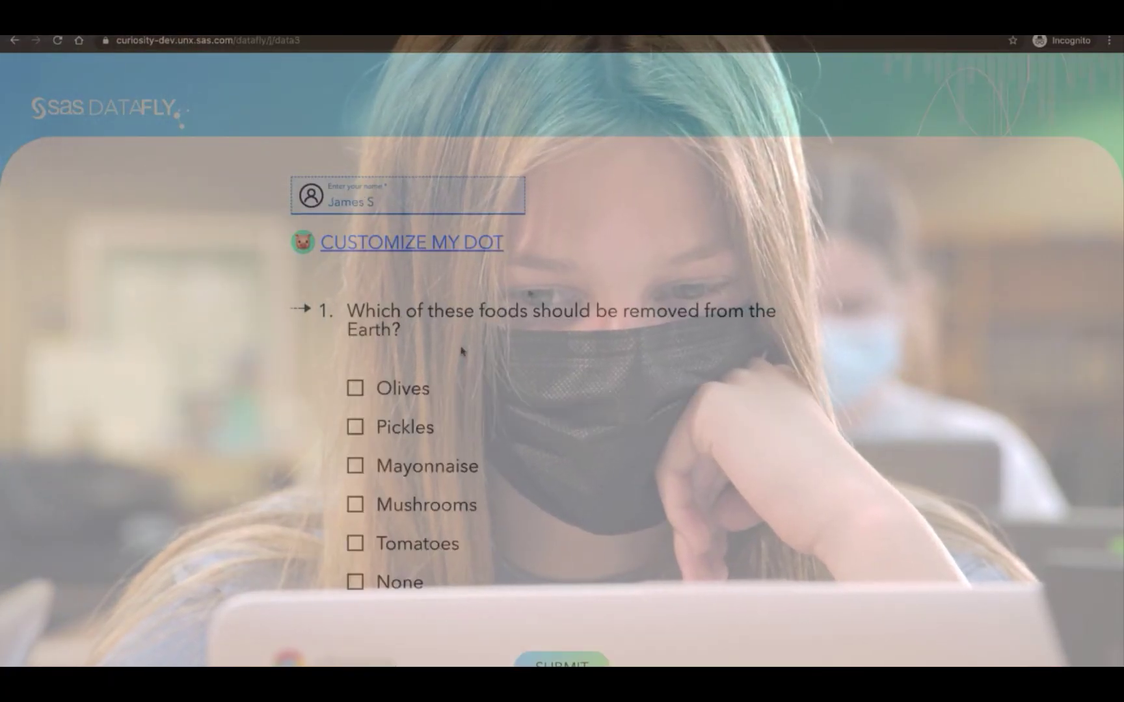
pyautogui.click(365, 466)
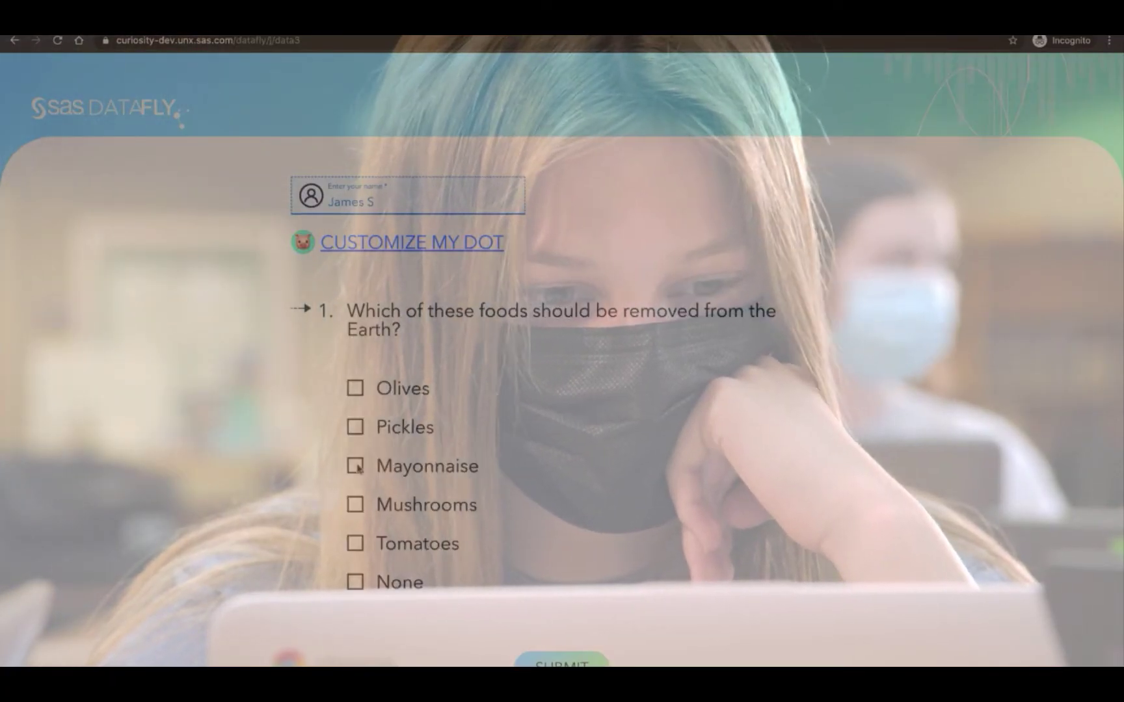
pyautogui.moveTo(487, 383); pyautogui.dragTo(563, 383)
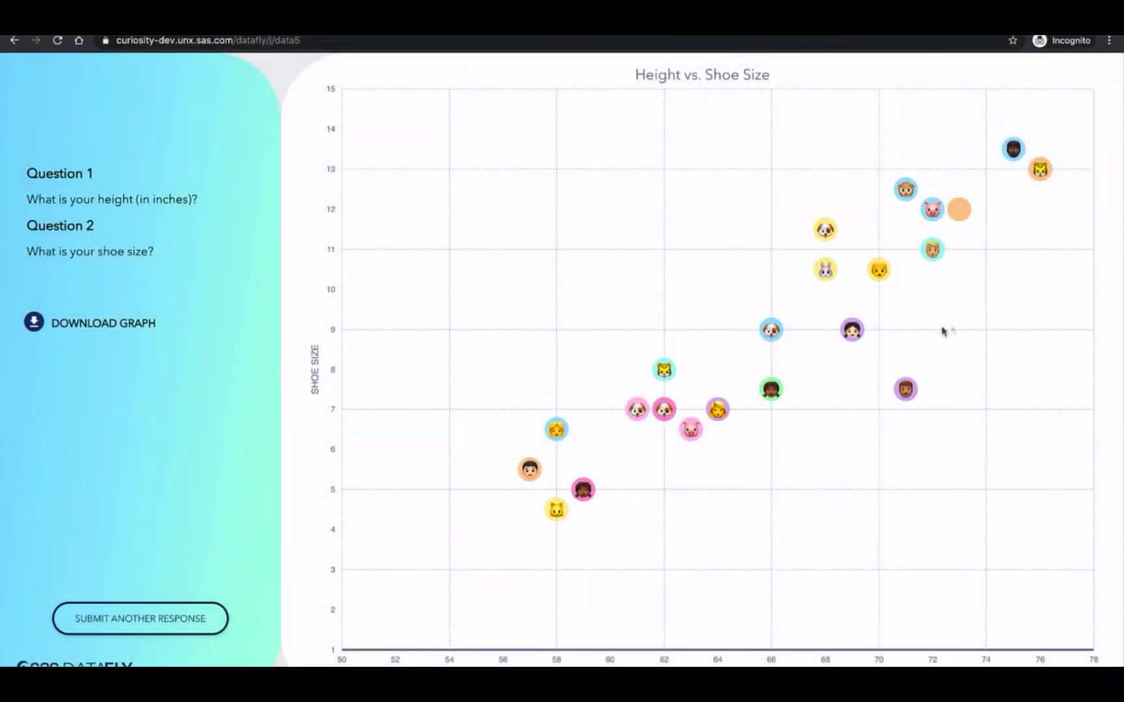
pyautogui.moveTo(852, 330)
pyautogui.moveTo(771, 330)
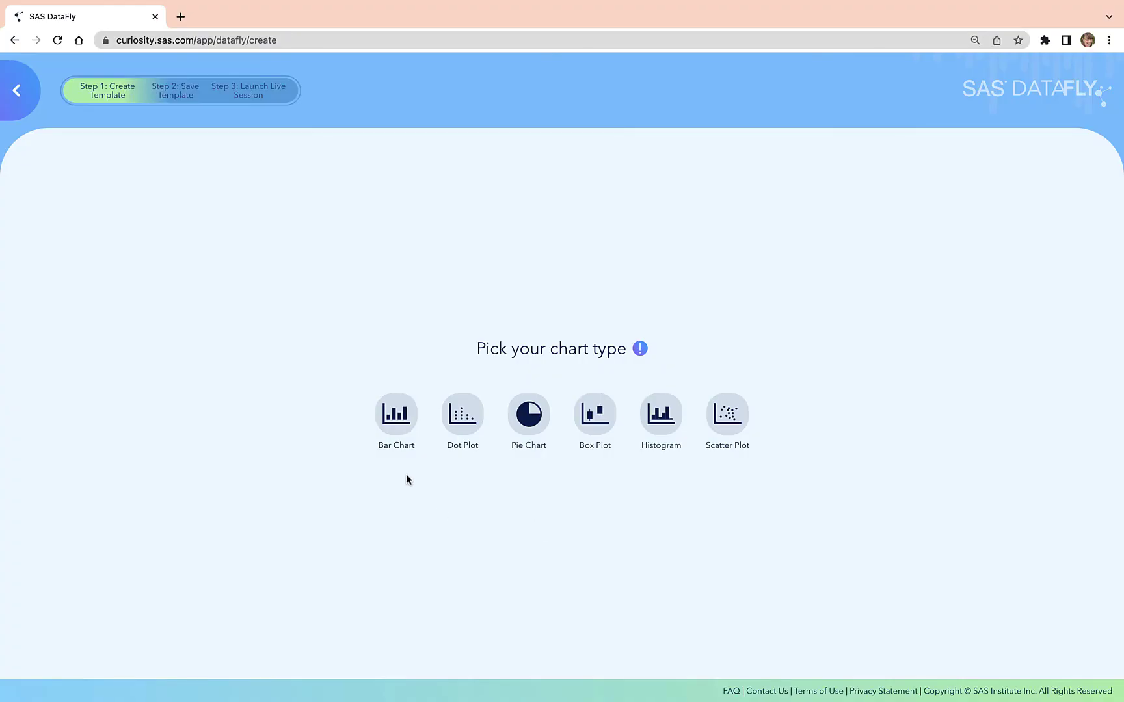
# Step: Choose a bar chart and enter the checkbox question "What types of pets do you have at home?"
pyautogui.click(397, 413)
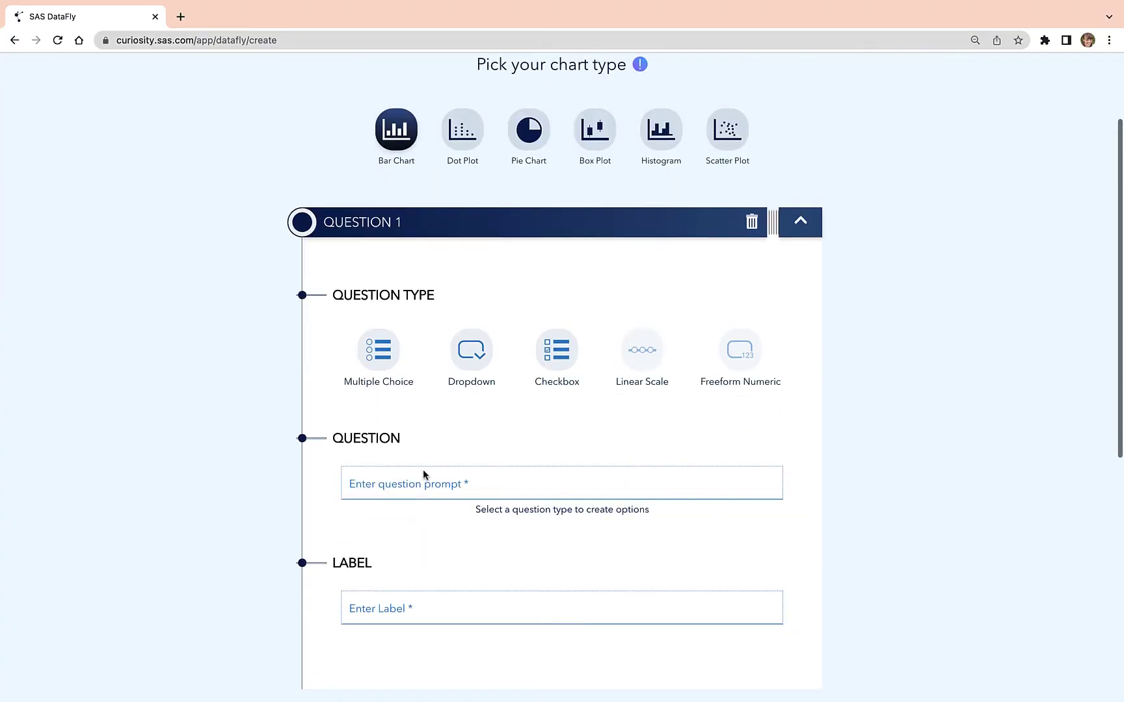
pyautogui.click(557, 303)
pyautogui.click(477, 437)
pyautogui.write('What types of pets do you have')
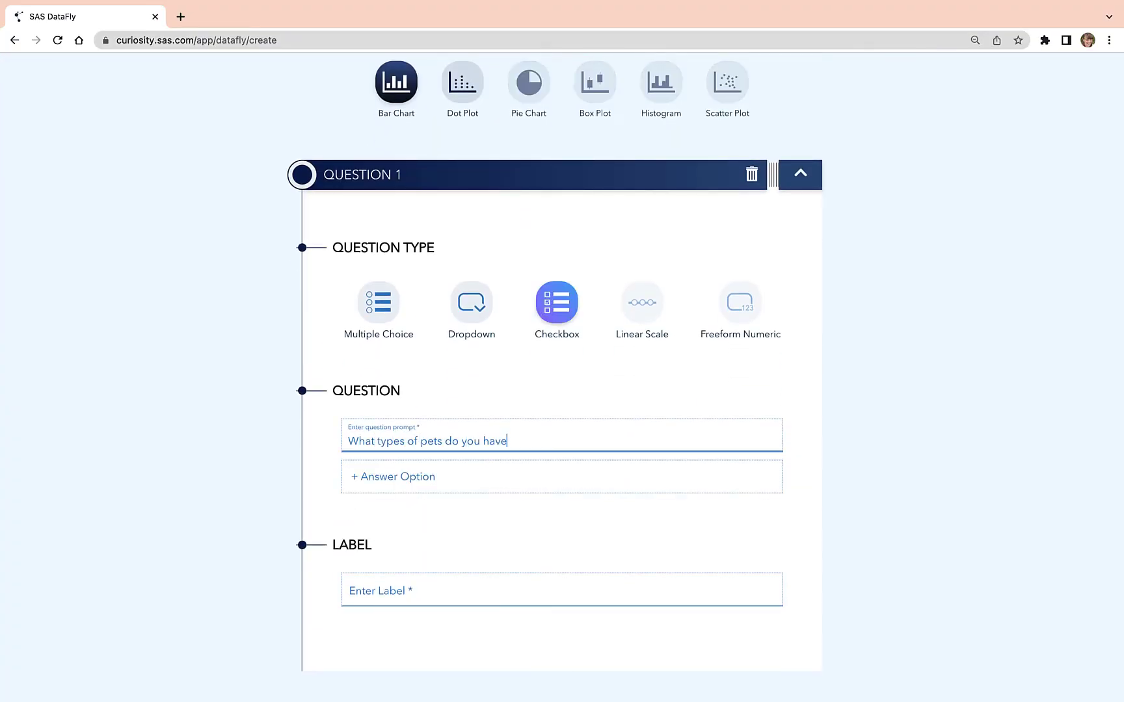
pyautogui.write(' at home?')
# Step: Add the answer options Dog, Cat and Fish to the pets question
pyautogui.click(443, 477)
pyautogui.write('Dog')
pyautogui.click(447, 520)
pyautogui.write('Cat')
pyautogui.scroll(-5, 423, 370)
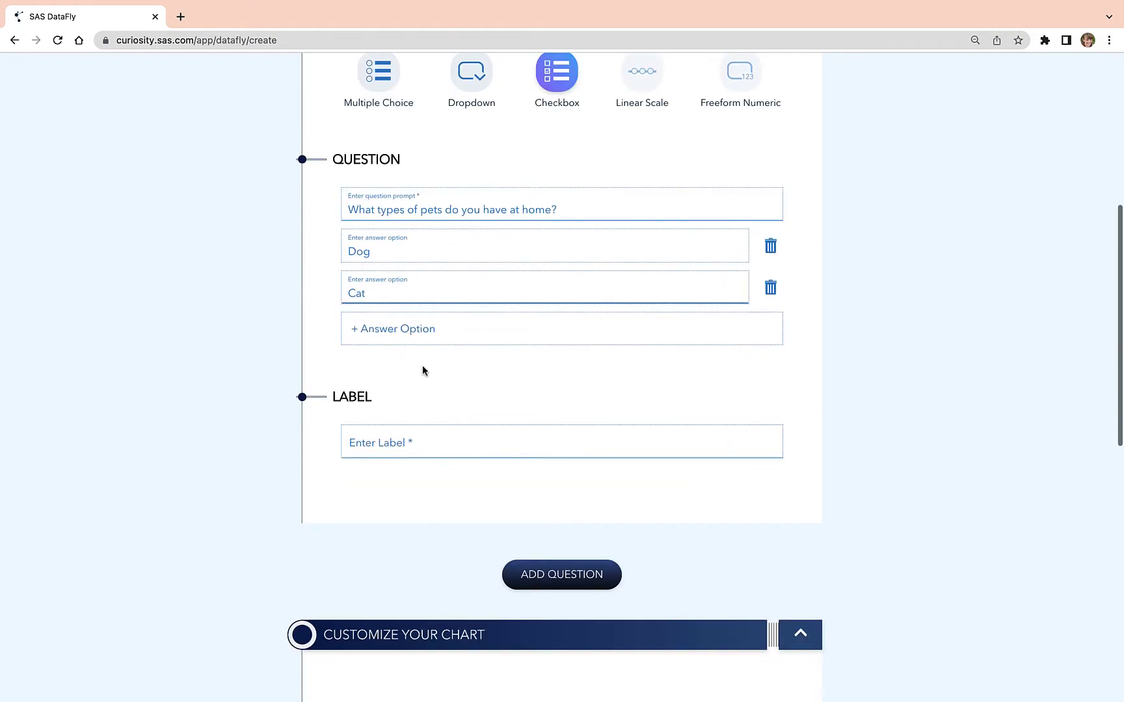
pyautogui.click(400, 338)
pyautogui.write('Fish')
# Step: Title the chart "Pets by Yard"
pyautogui.scroll(-8, 394, 371)
pyautogui.click(409, 234)
pyautogui.write('Pets by Y')
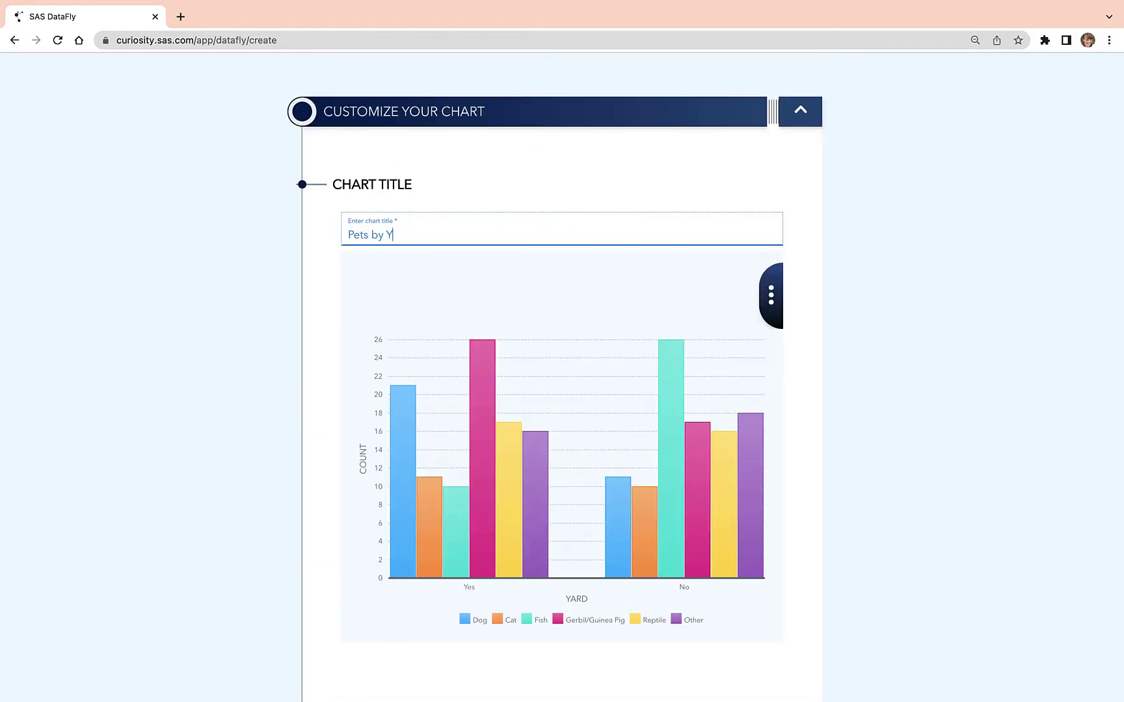
pyautogui.write('ard')
# Step: Change the chart style to stacked bars, flip its orientation and flip it back
pyautogui.click(772, 306)
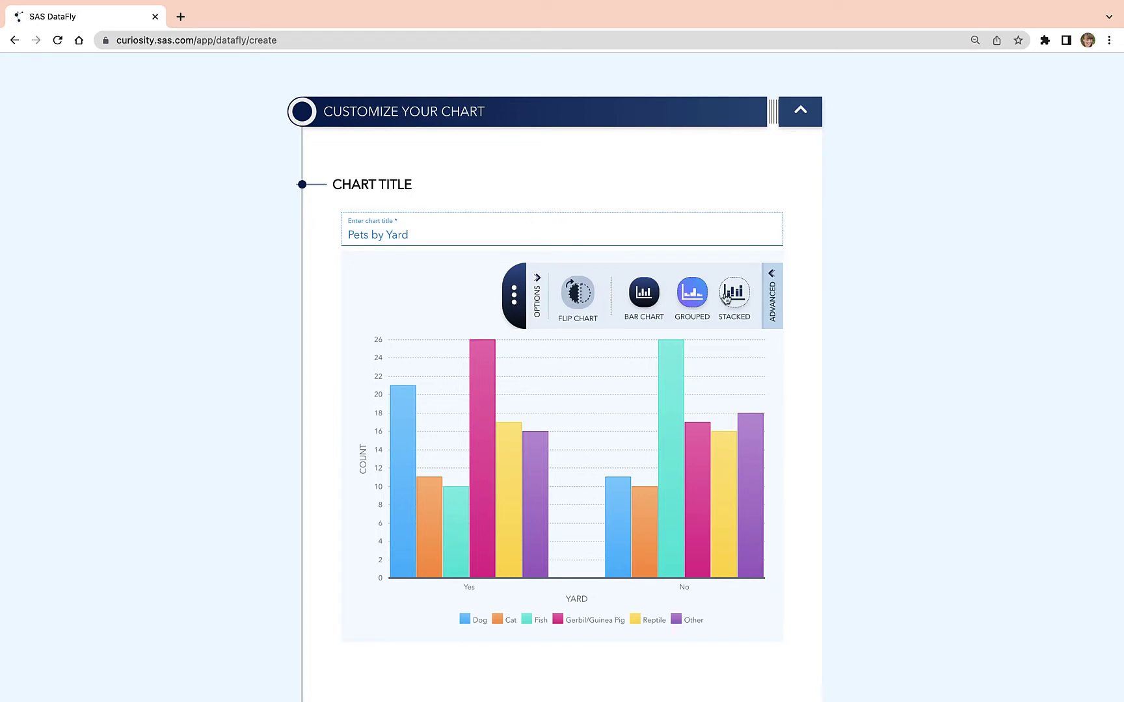
pyautogui.click(727, 298)
pyautogui.click(576, 305)
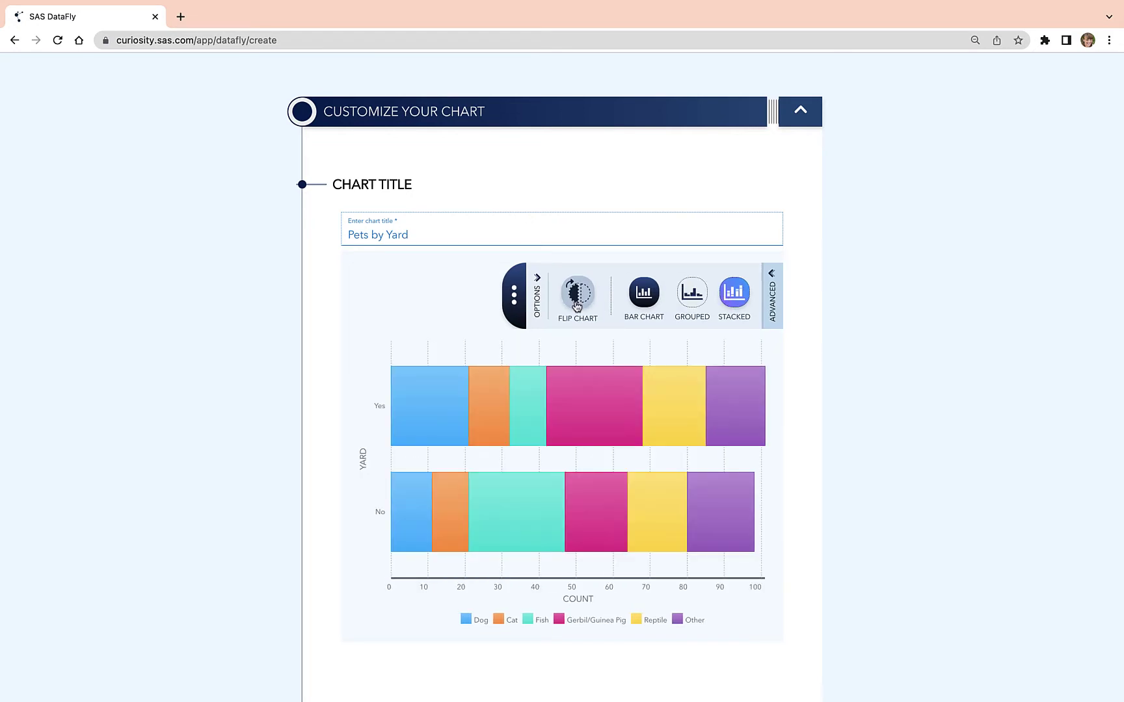
pyautogui.click(577, 304)
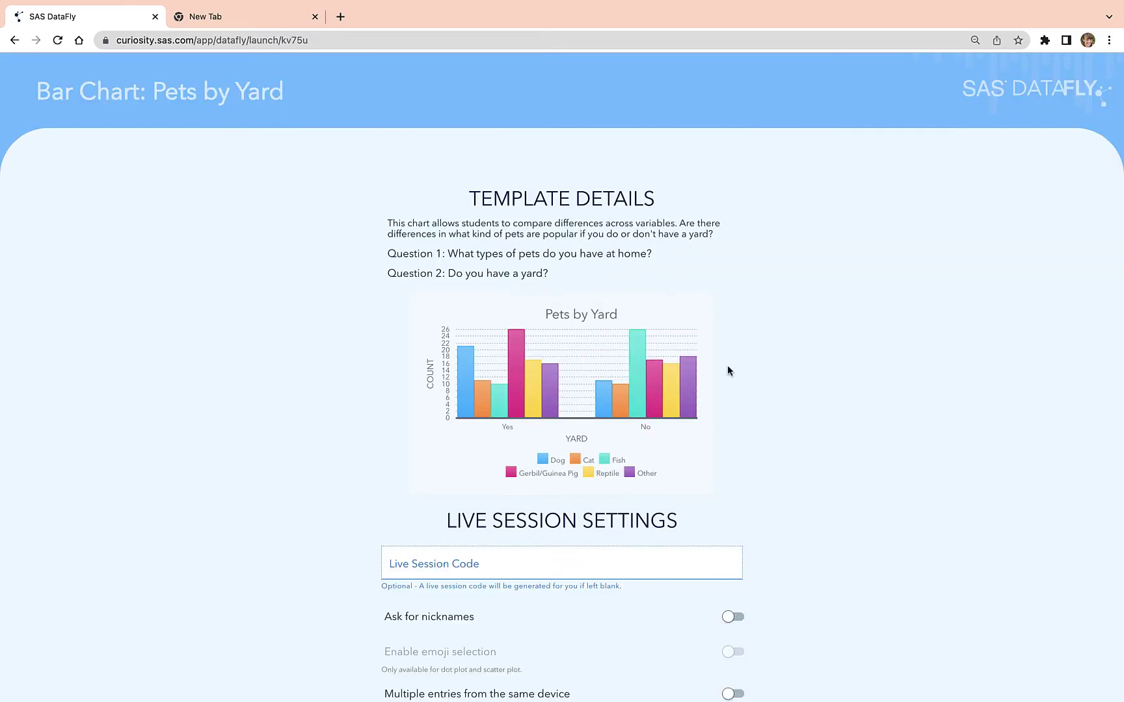
# Step: Set the live session code to HELP1 and launch the live session for the Pets by Yard template
pyautogui.scroll(-3, 727, 366)
pyautogui.click(599, 390)
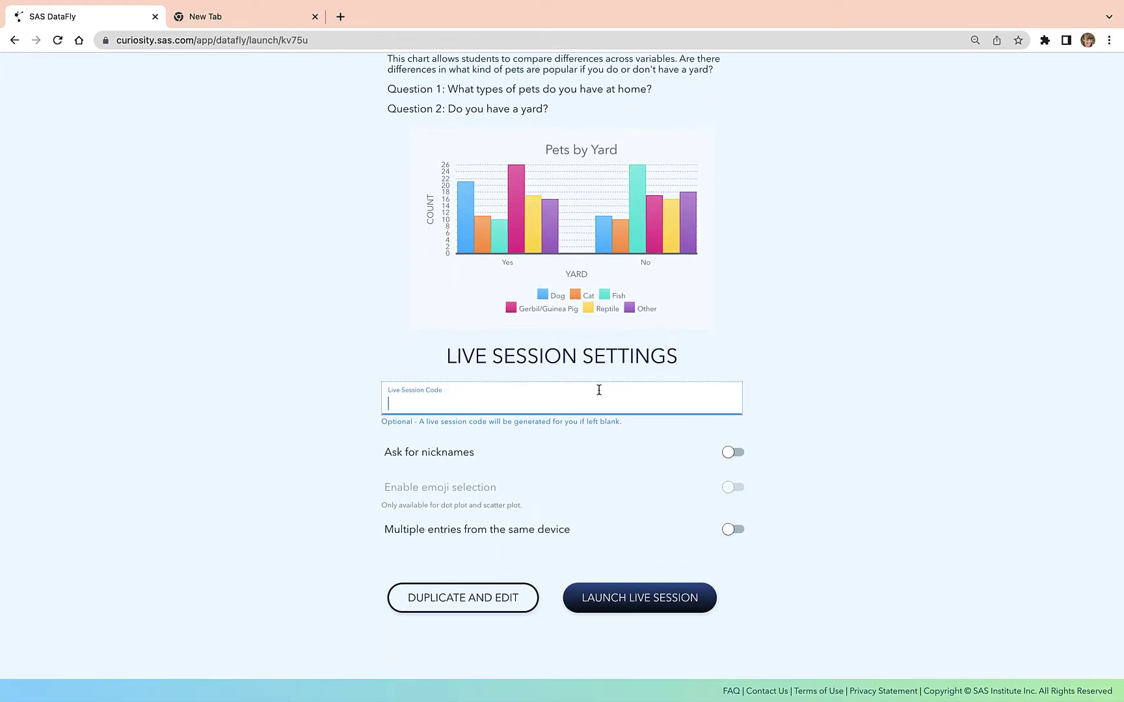
pyautogui.write('HELP1')
pyautogui.click(628, 609)
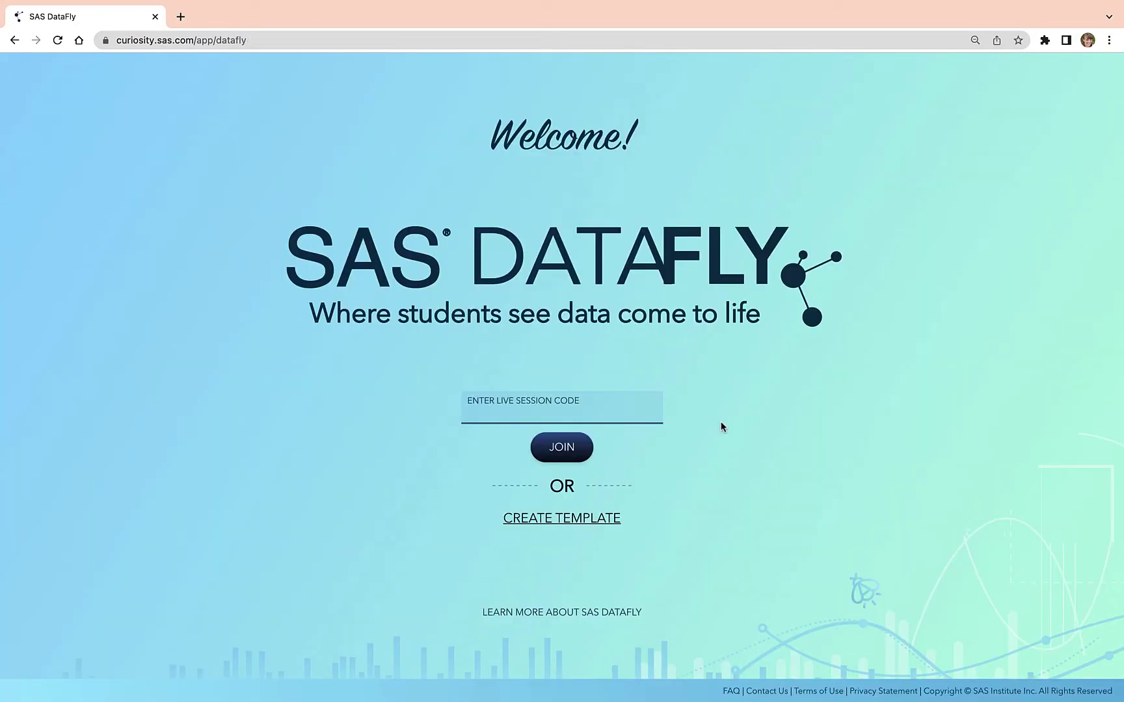
# Step: Join live session HELP1 and select Dog, Fish and Gerbil/Guinea Pig as the pets at home
pyautogui.write('HELP1')
pyautogui.click(559, 449)
pyautogui.click(347, 268)
pyautogui.click(348, 339)
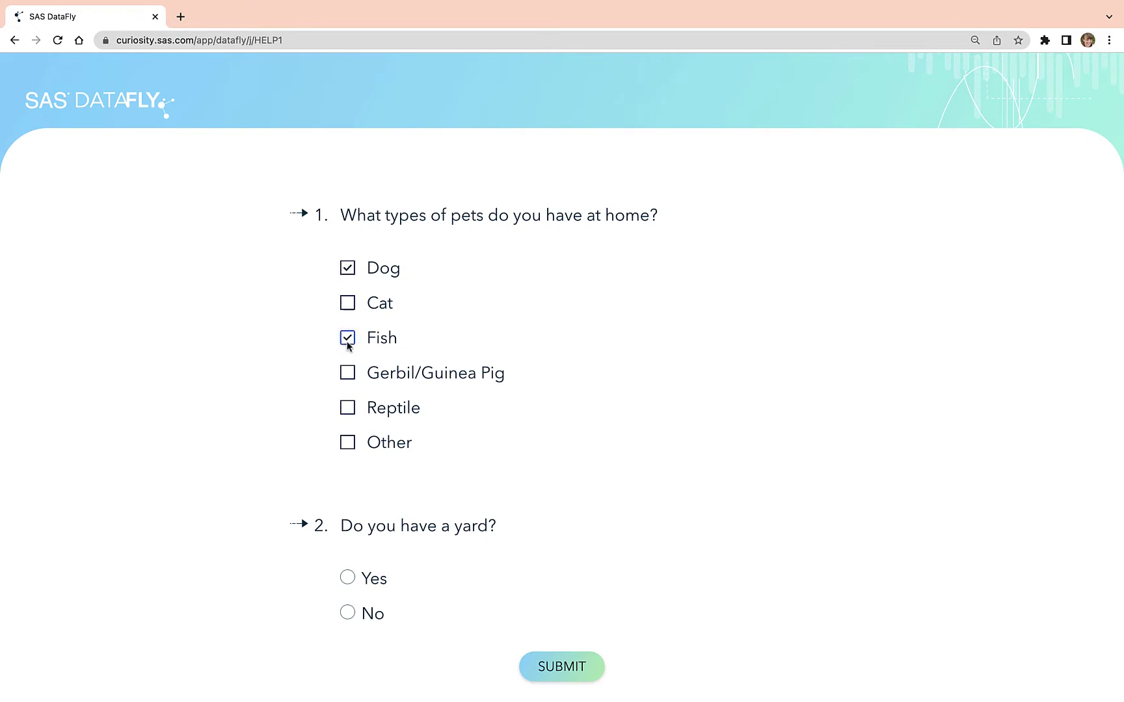
pyautogui.click(347, 372)
# Step: Answer Yes to the yard question and submit the response
pyautogui.click(348, 577)
pyautogui.click(347, 612)
pyautogui.click(347, 579)
pyautogui.click(557, 670)
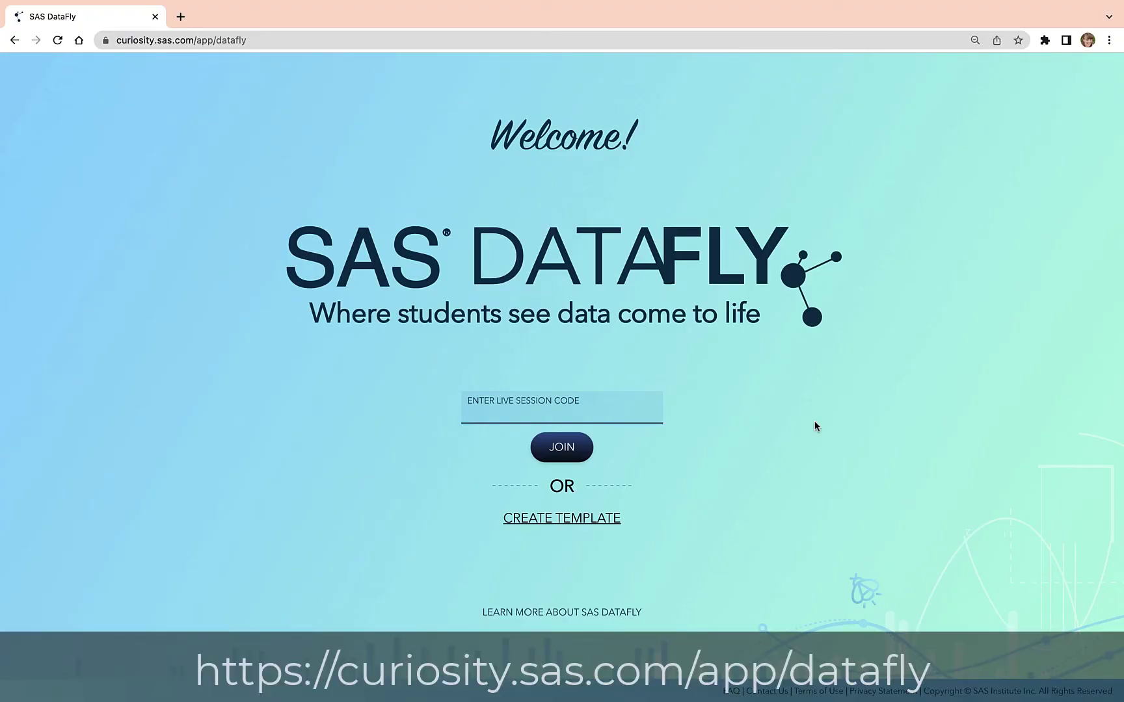
# Step: Start creating a new template with the bar chart type
pyautogui.click(544, 524)
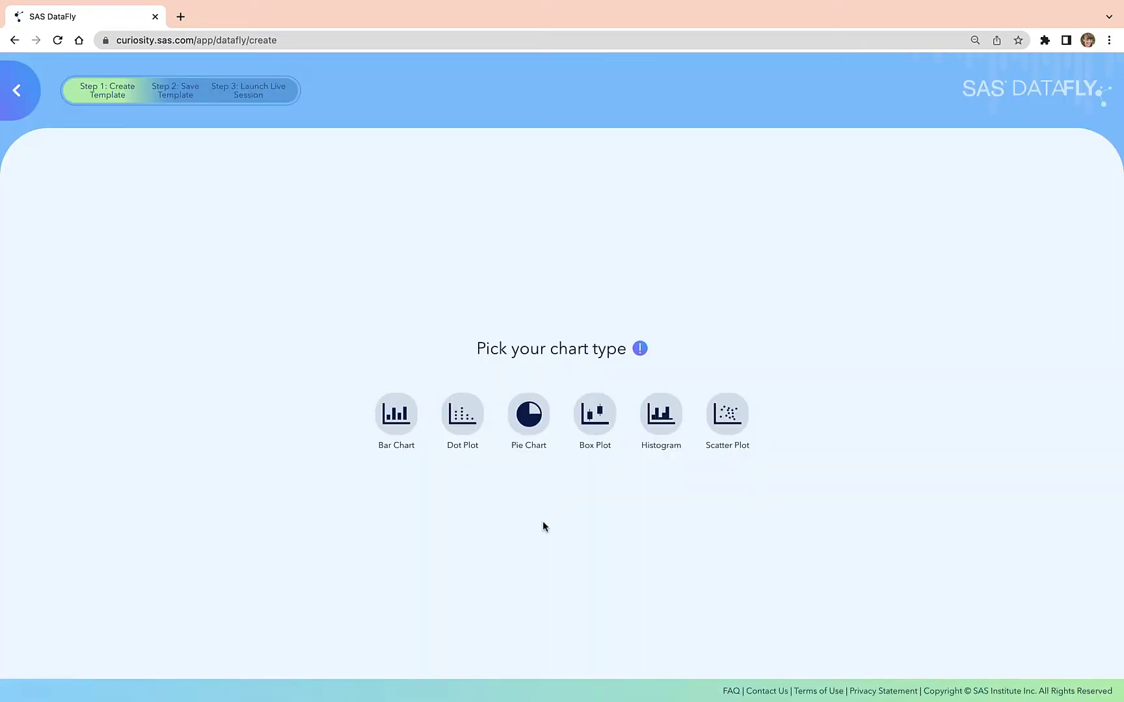
pyautogui.click(391, 426)
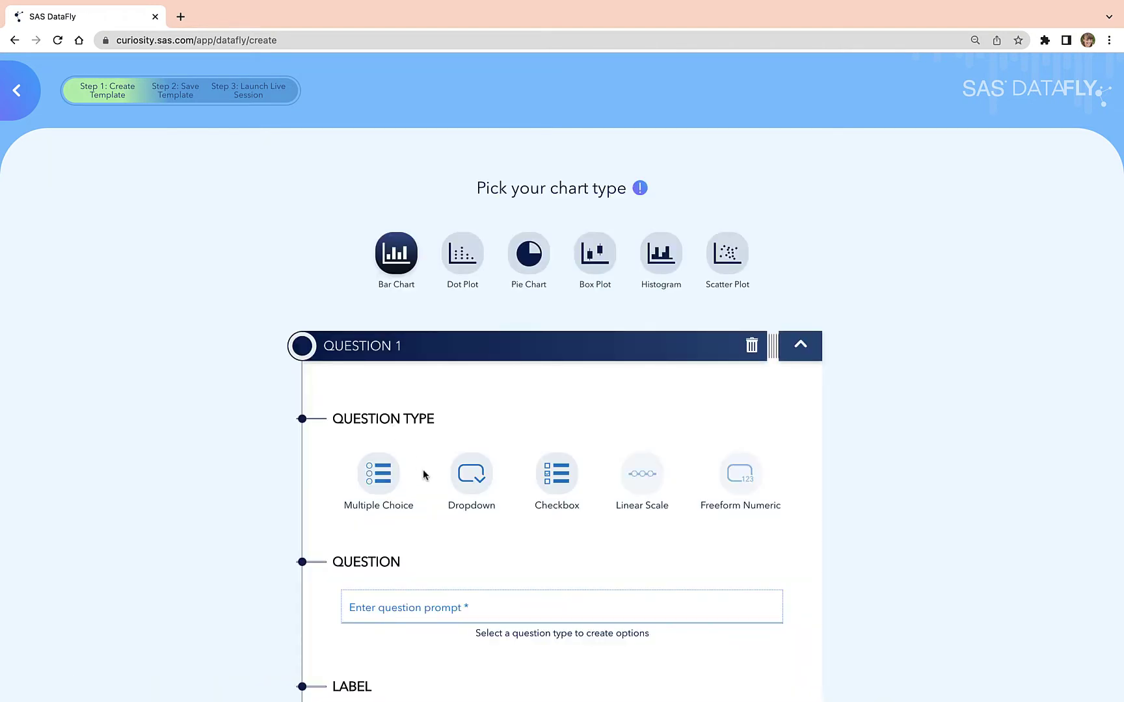
pyautogui.scroll(-3, 423, 475)
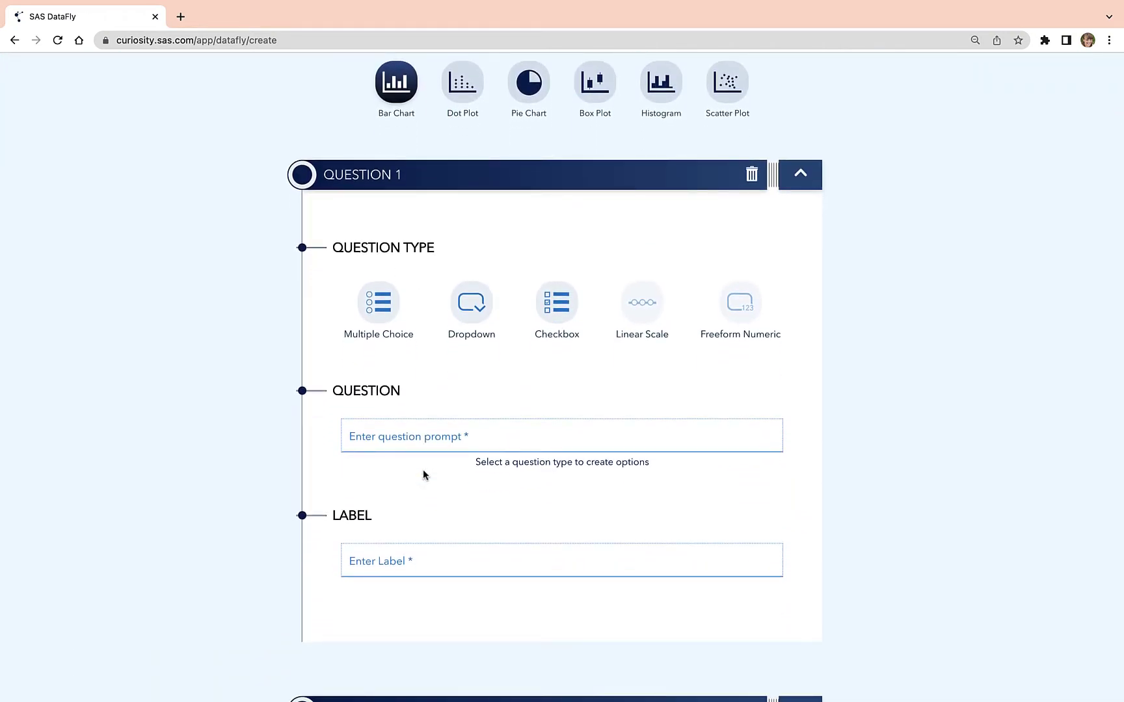
# Step: Make question 1 a checkbox question with the prompt "What types of pets do you have at home?"
pyautogui.click(557, 301)
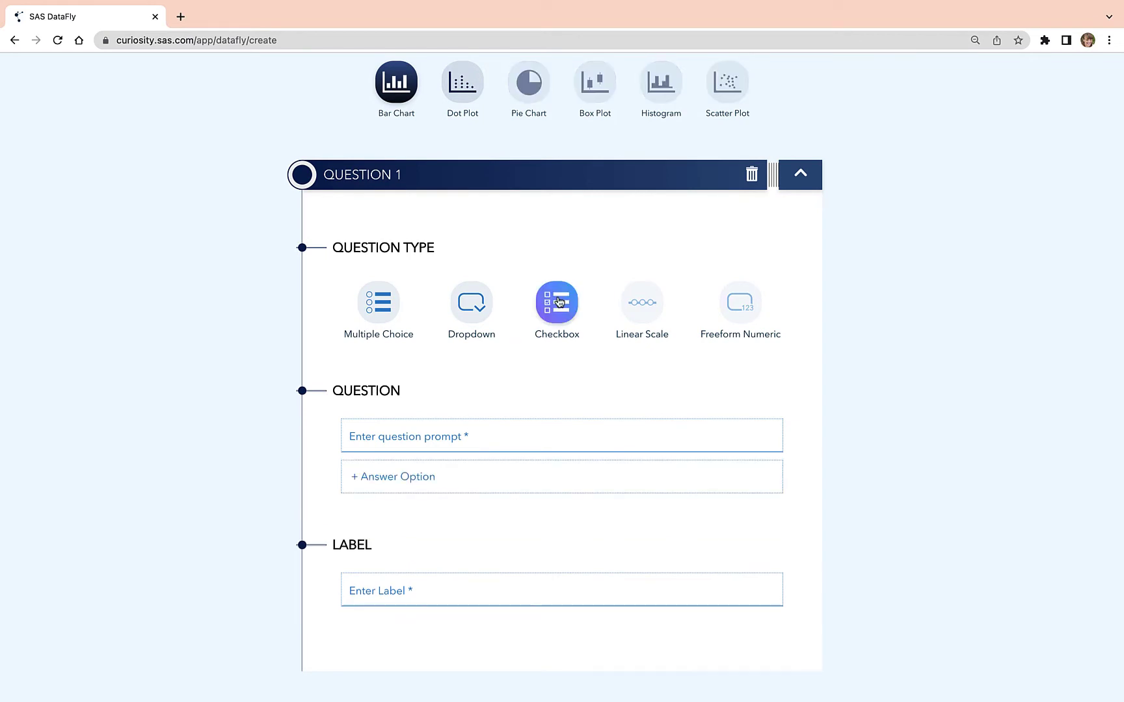
pyautogui.click(442, 437)
pyautogui.write('What ty')
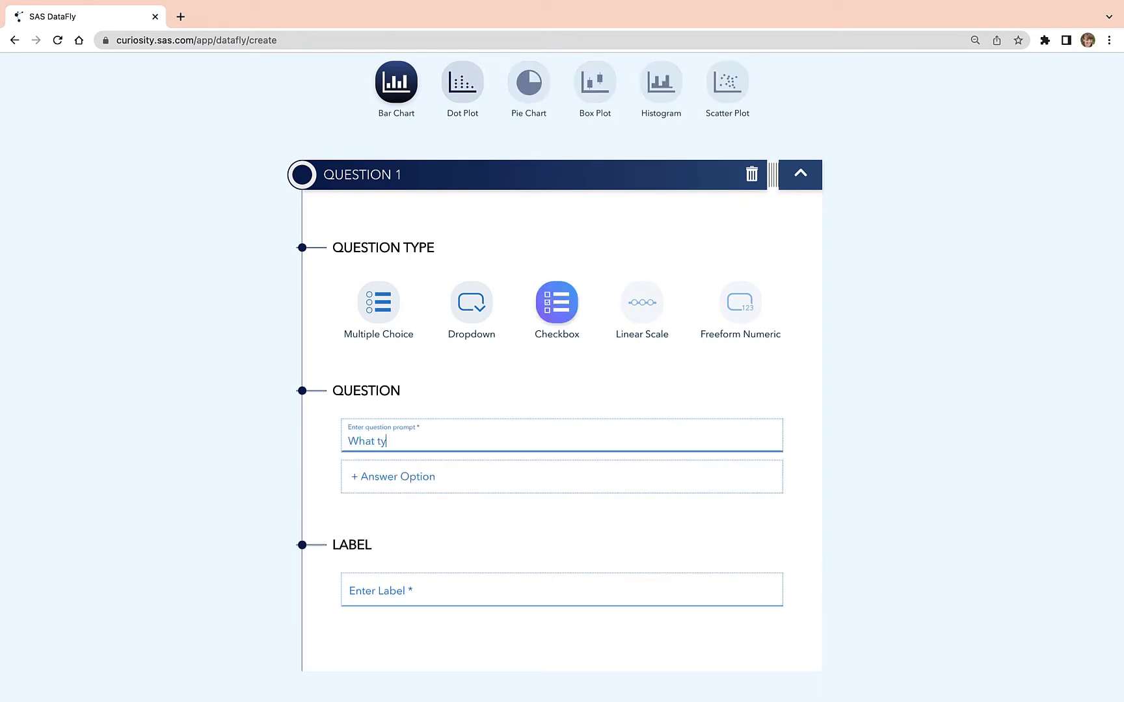
pyautogui.write('pes of pets do you have at home?')
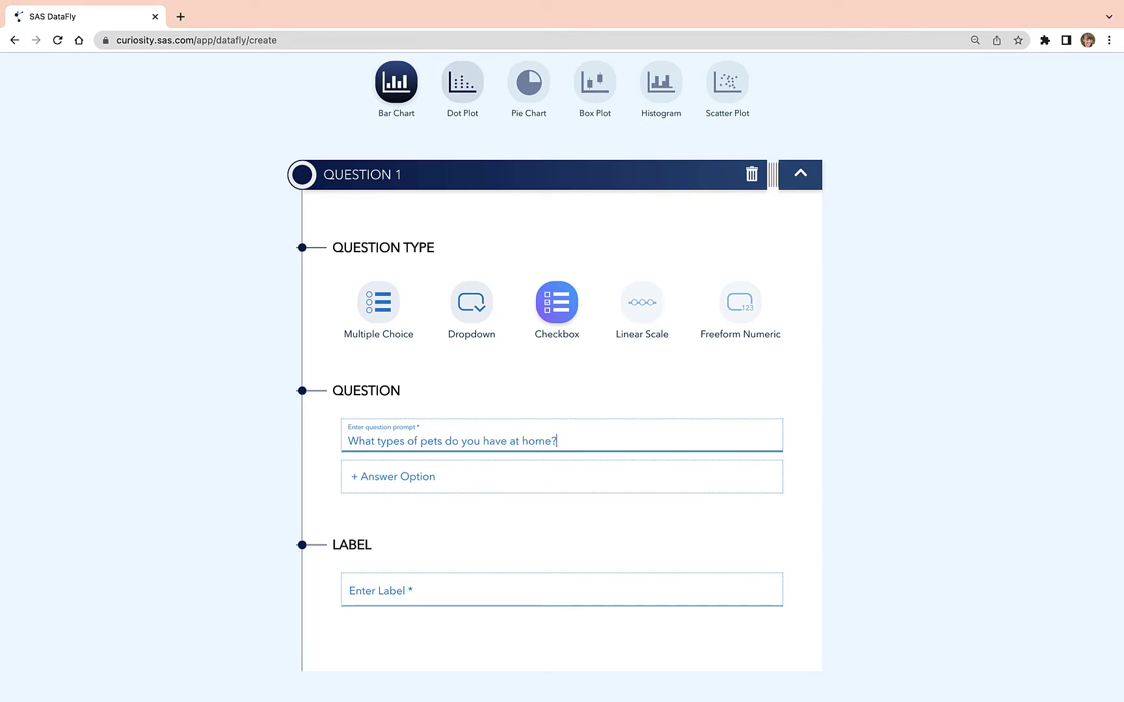
# Step: Add Dog, Cat and Fish as the first three answer options of question 1
pyautogui.click(441, 484)
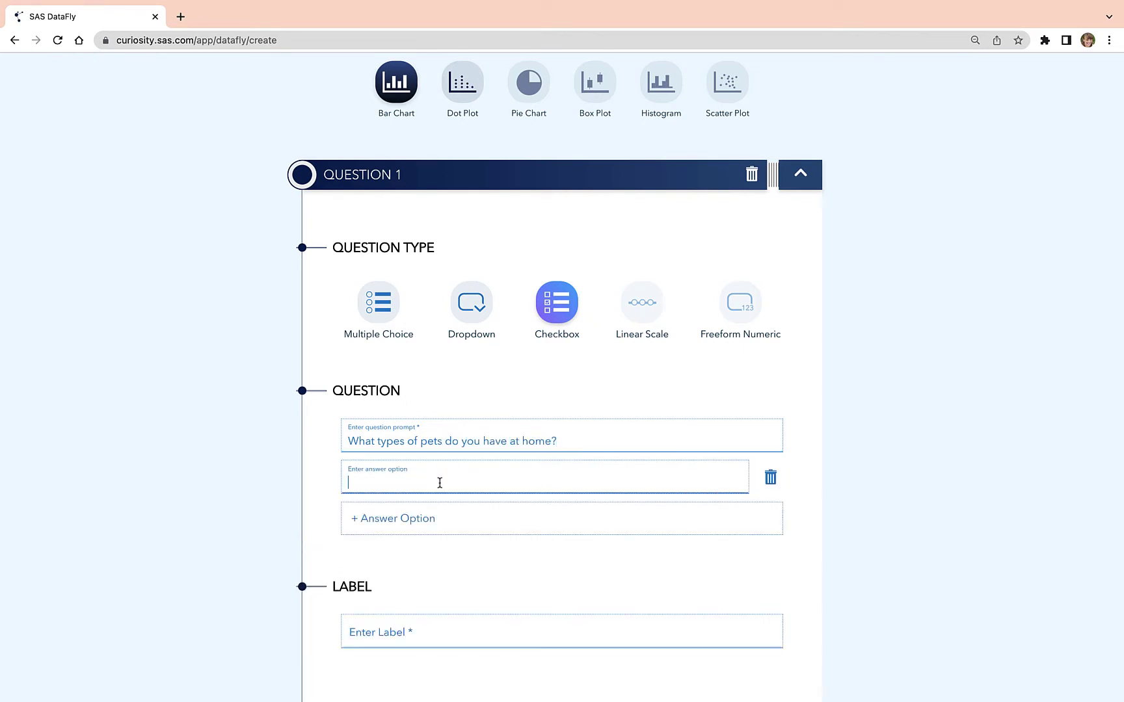
pyautogui.write('Dog')
pyautogui.click(447, 527)
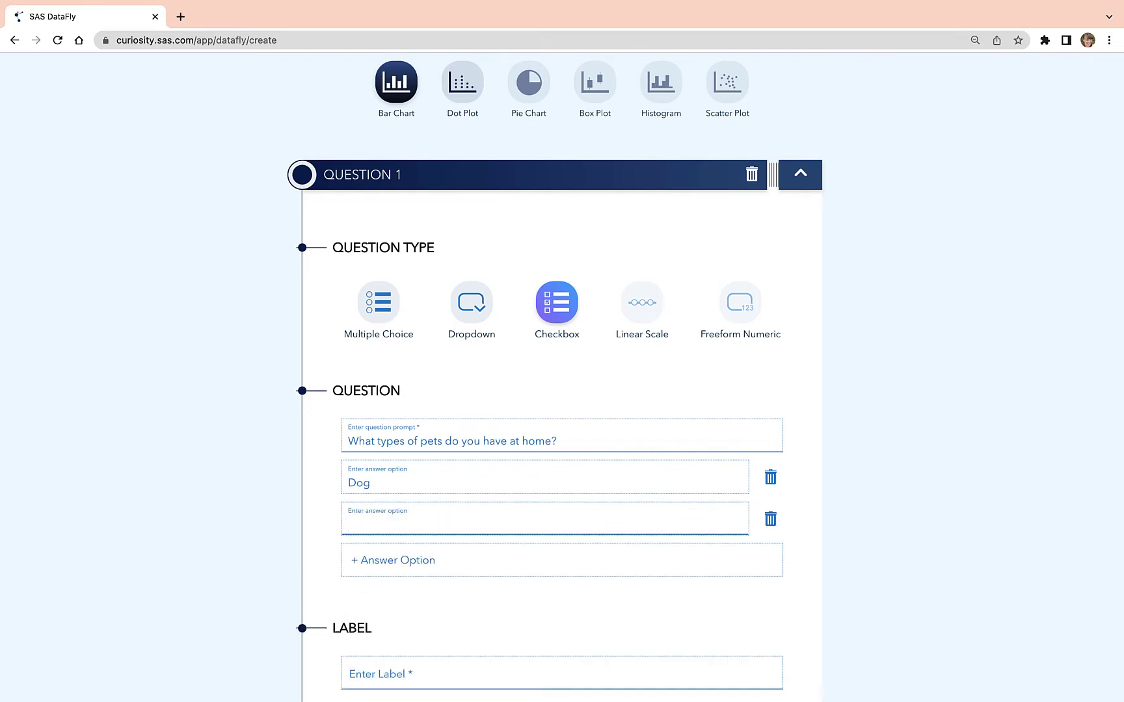
pyautogui.write('Cat')
pyautogui.scroll(-4, 447, 527)
pyautogui.click(401, 340)
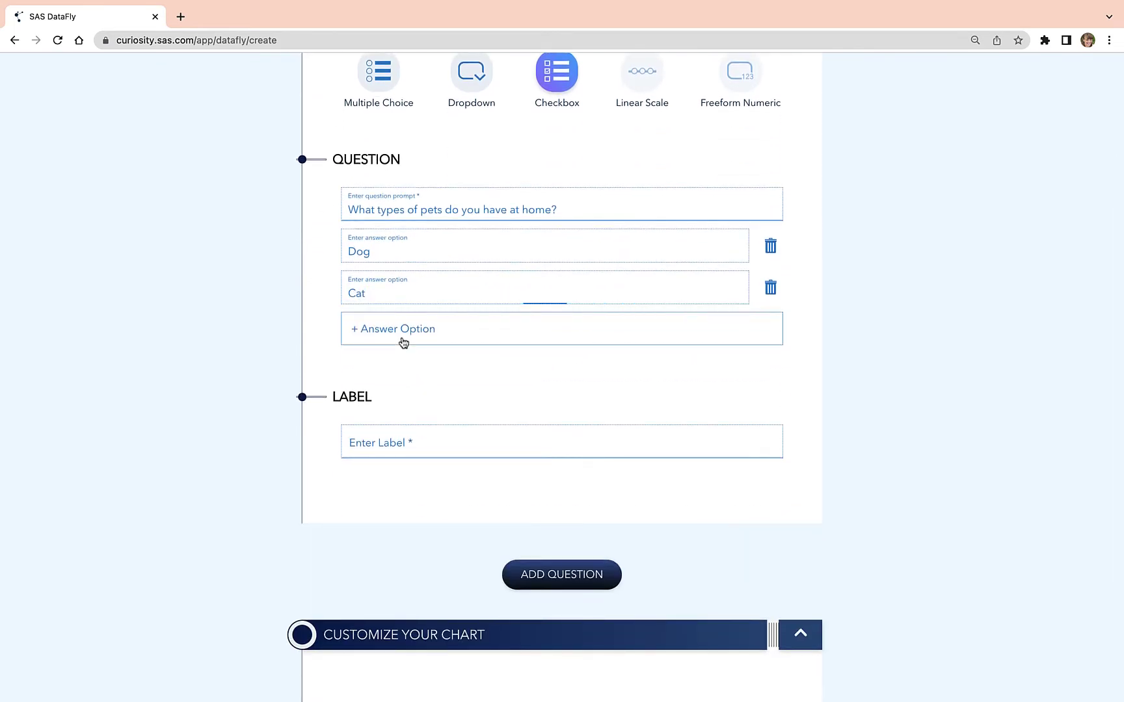
pyautogui.write('Fish')
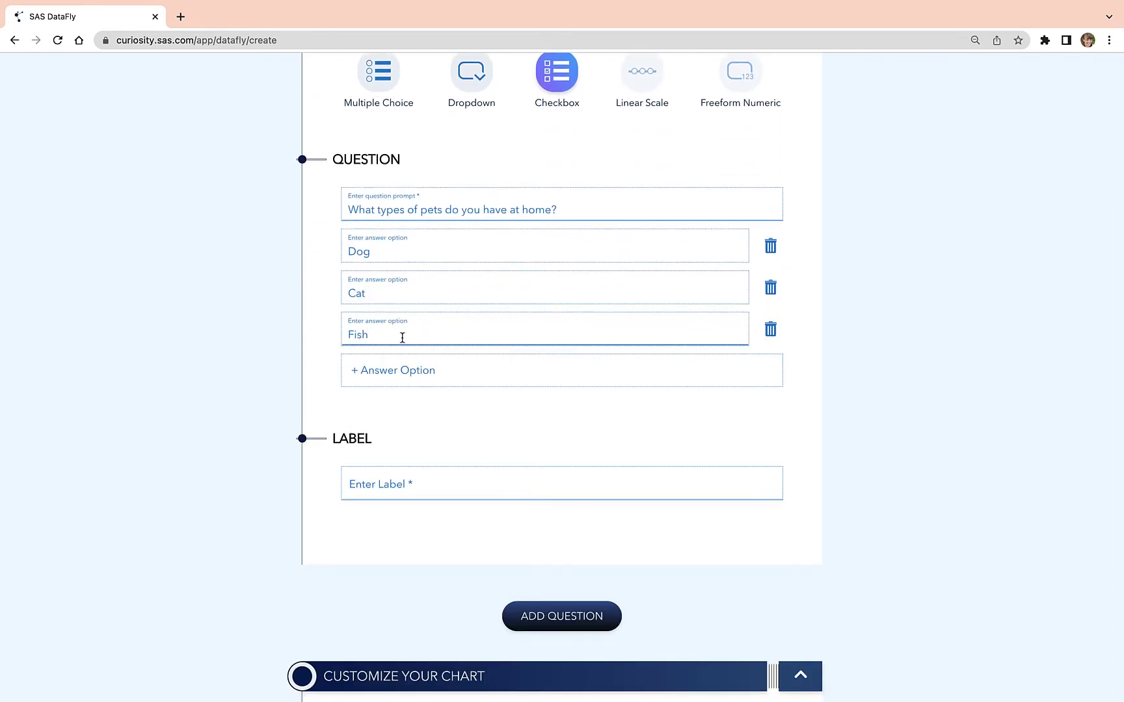
# Step: Add Gerbil/Guinea Pig, Reptile and Other as further answer options of question 1
pyautogui.click(396, 370)
pyautogui.write('Gerbil/Guin')
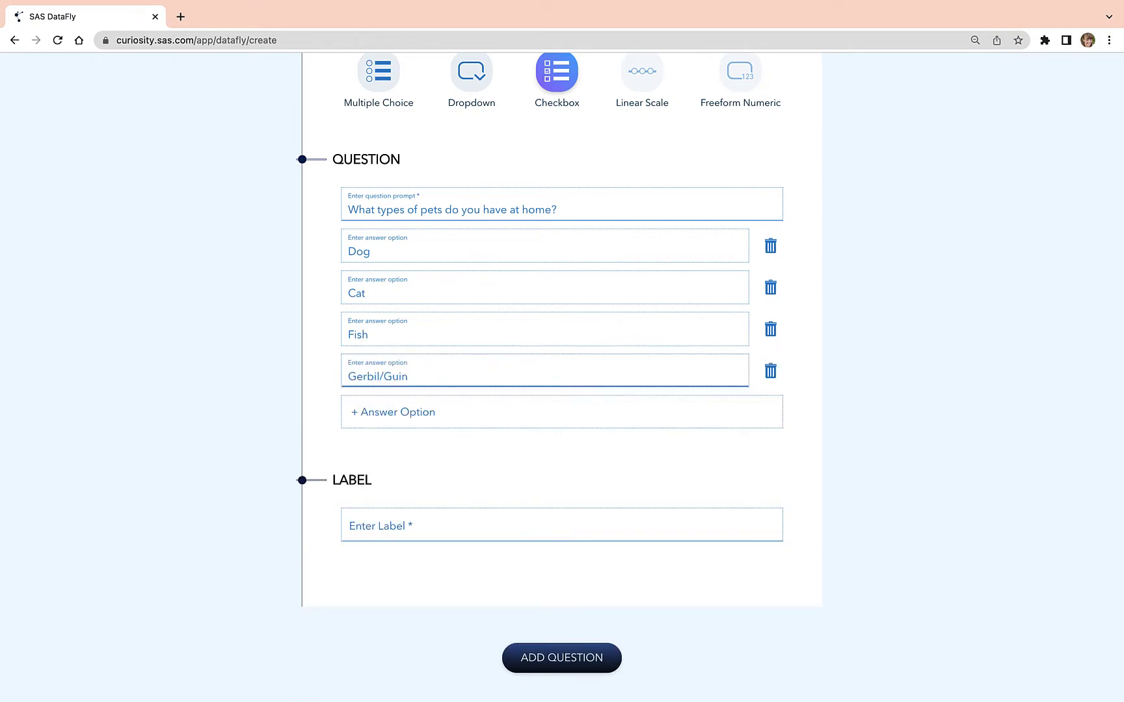
pyautogui.write('ea Pig')
pyautogui.click(377, 403)
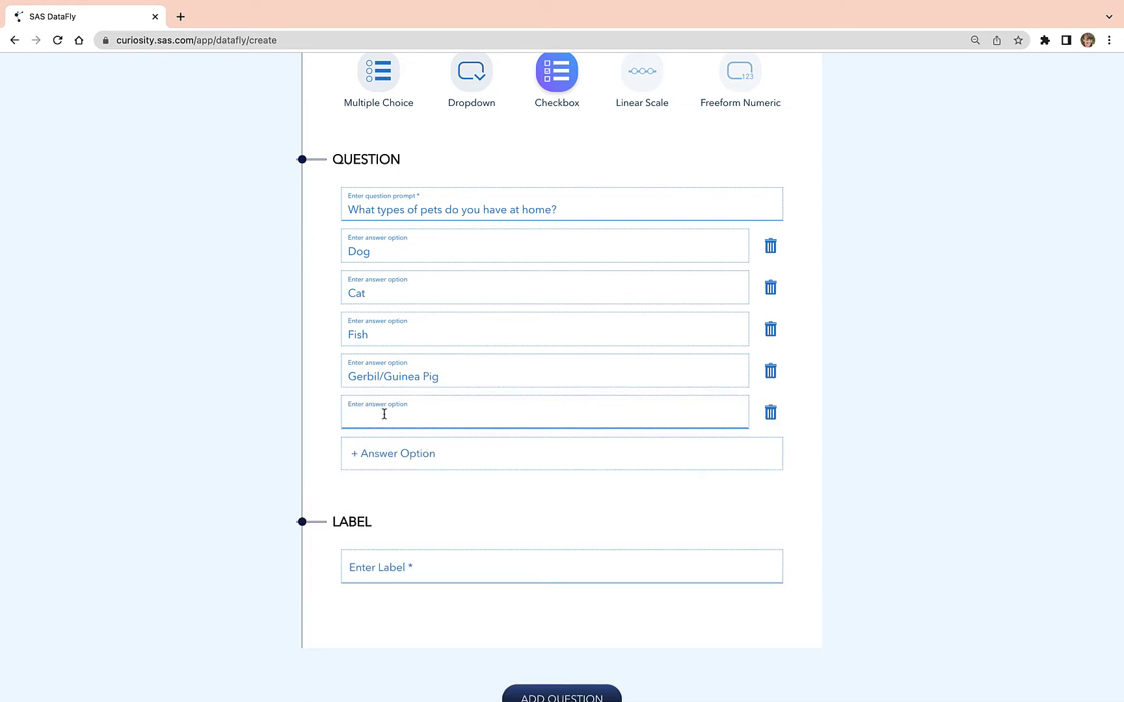
pyautogui.write('Reptile')
pyautogui.click(382, 460)
pyautogui.write('Other')
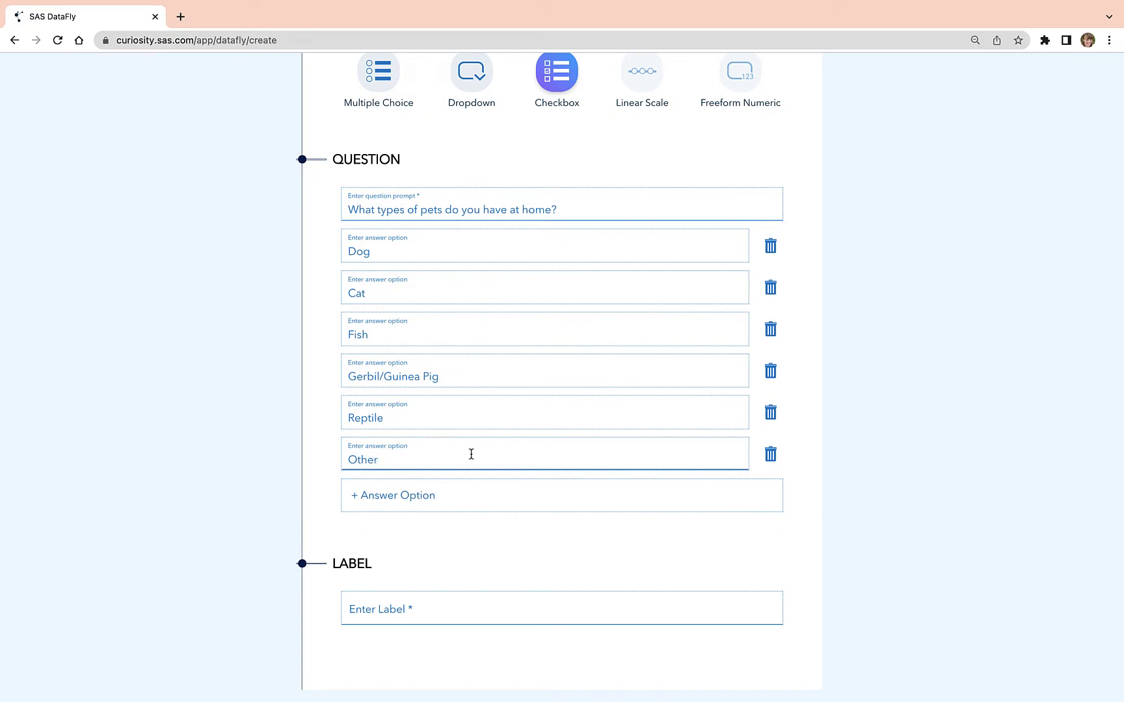
pyautogui.click(787, 544)
# Step: Label question 1 "Pets" and check the chart preview
pyautogui.scroll(-3, 589, 532)
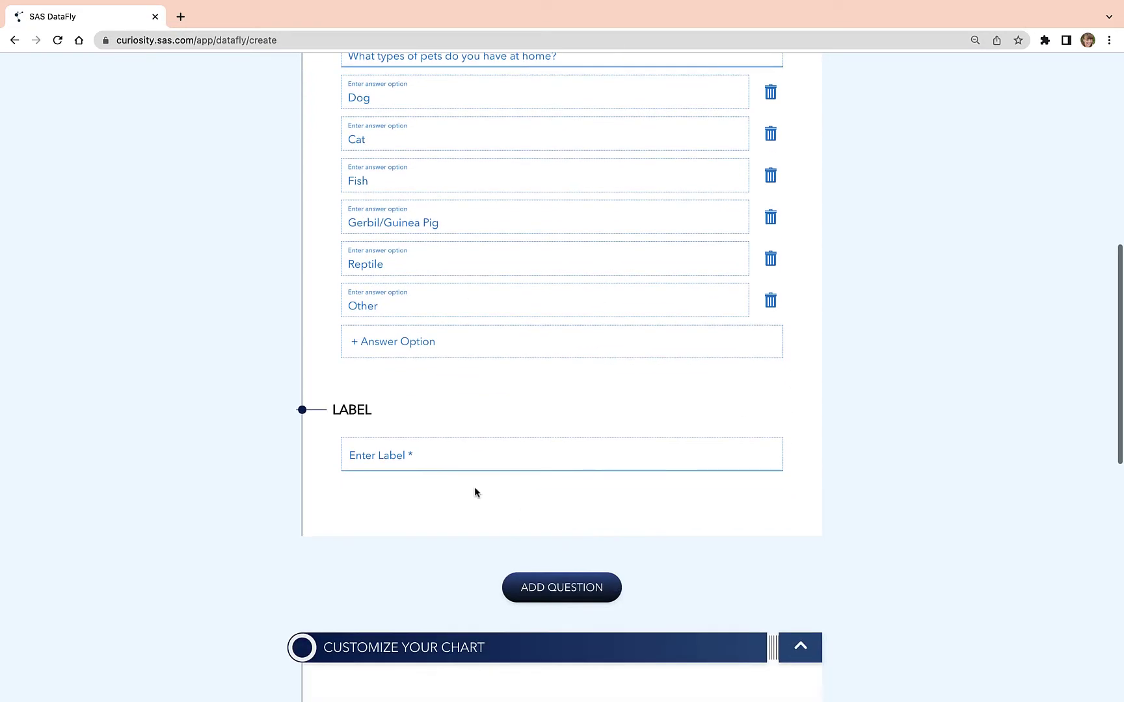
pyautogui.click(421, 458)
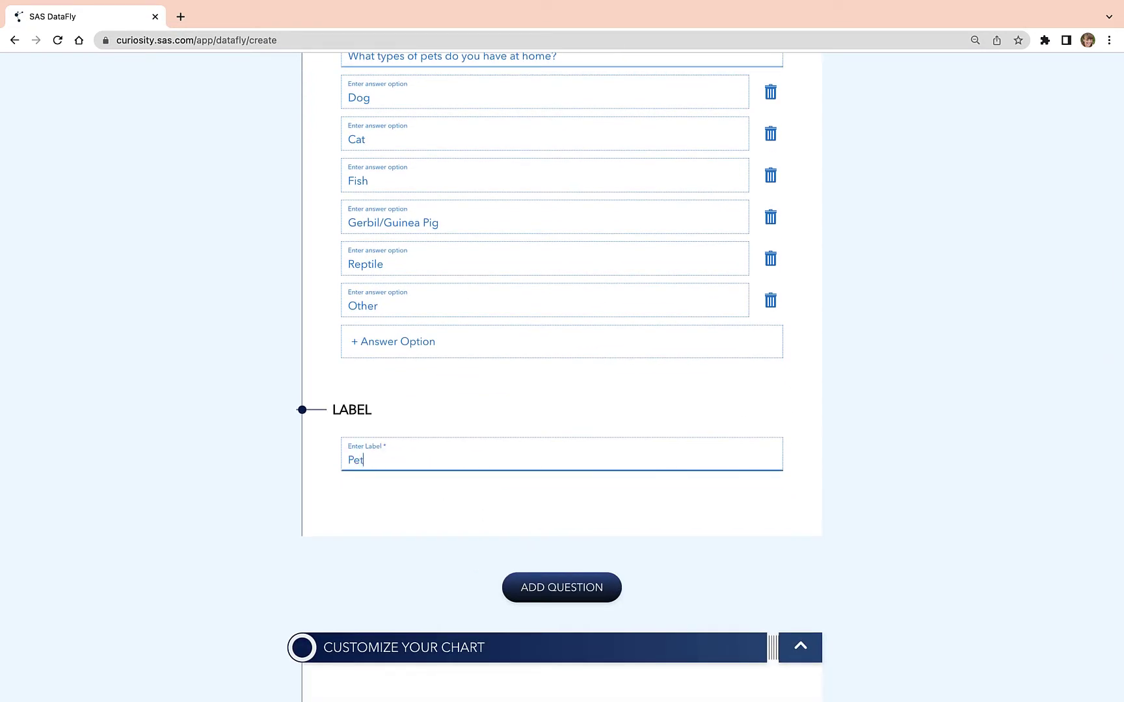
pyautogui.scroll(-4, 446, 499)
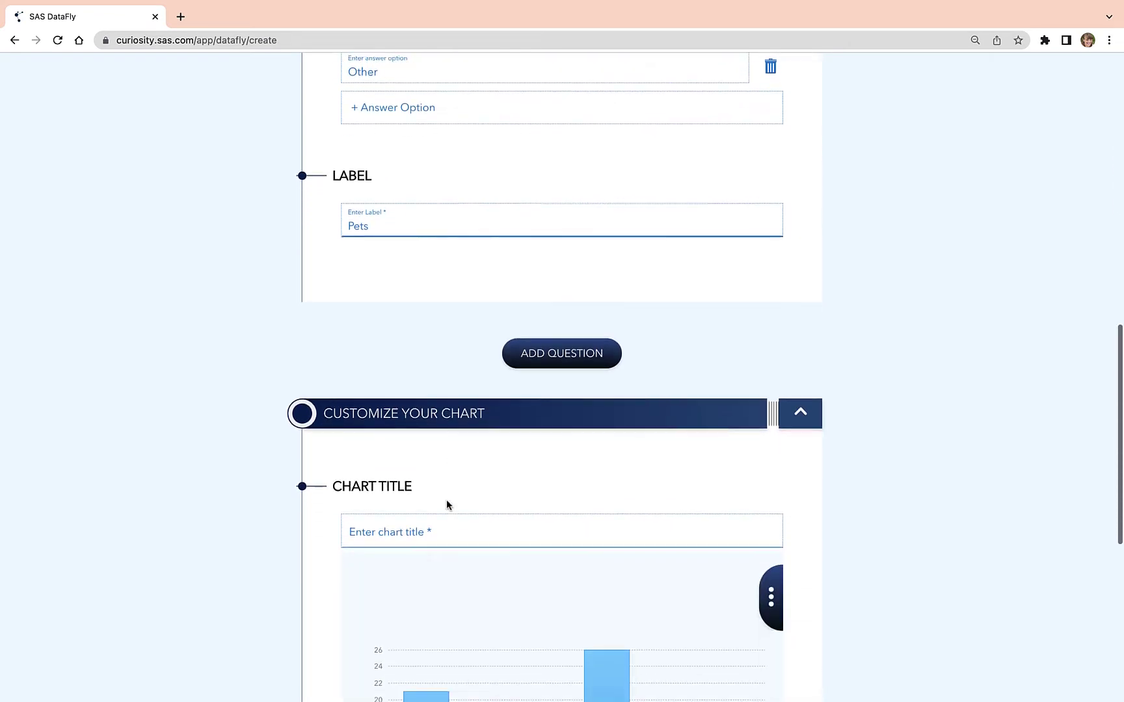
pyautogui.scroll(-4, 446, 501)
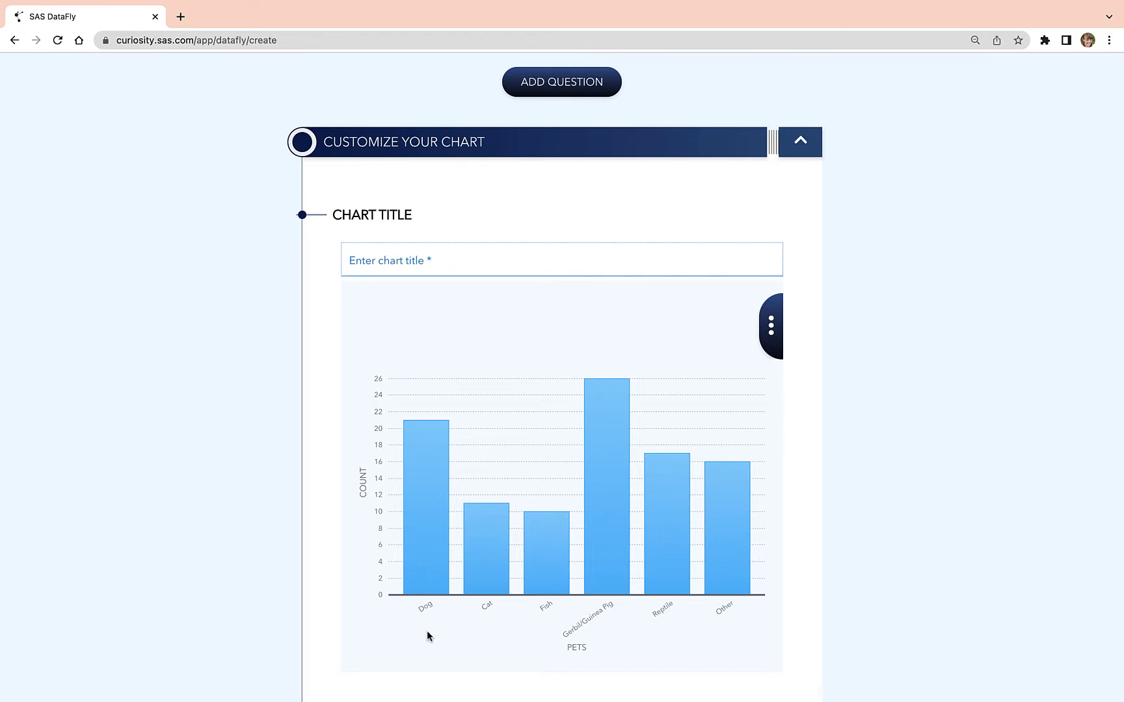
# Step: Add a second question of the multiple choice type with the prompt "Do you have a yard?"
pyautogui.scroll(4, 428, 636)
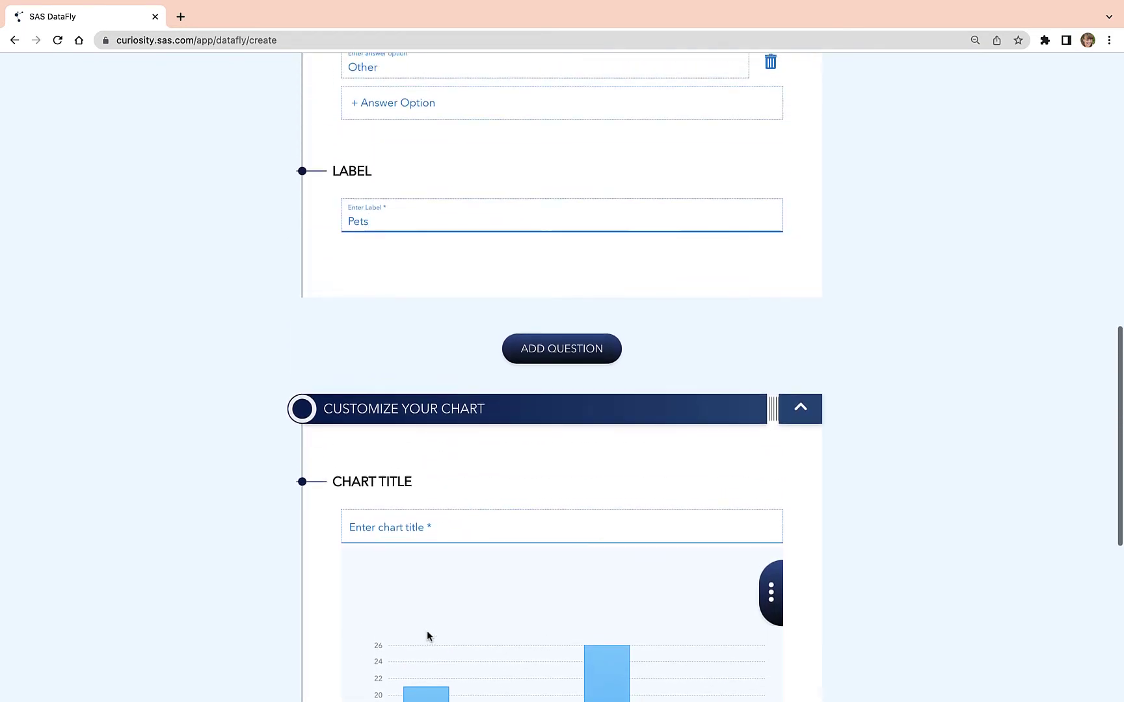
pyautogui.click(557, 352)
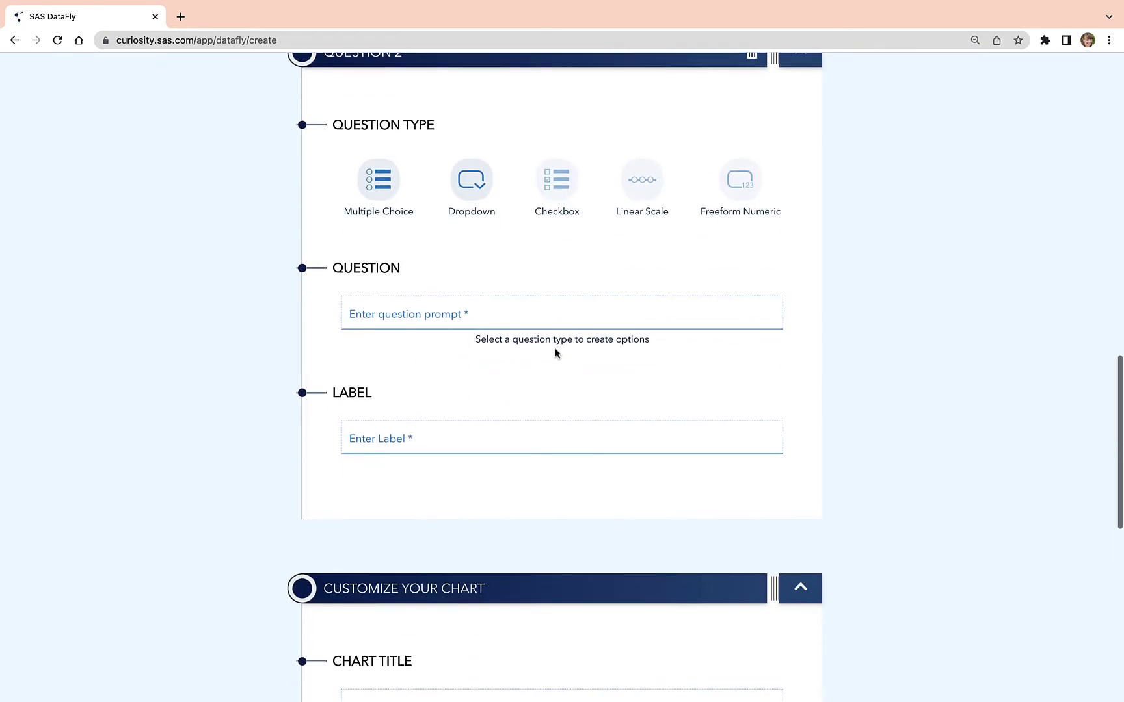
pyautogui.click(376, 182)
pyautogui.click(421, 318)
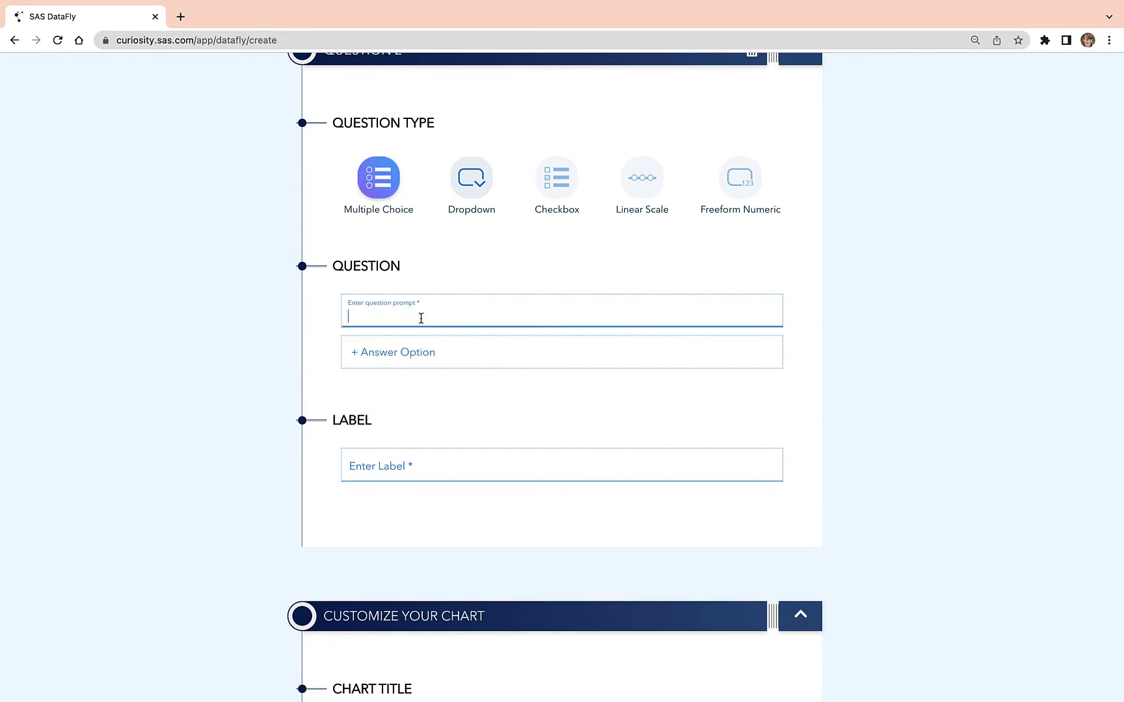
pyautogui.write('Do you have a yard?')
# Step: Give question 2 the answer options Yes and No, and label it "Yard"
pyautogui.click(425, 343)
pyautogui.write('Yes')
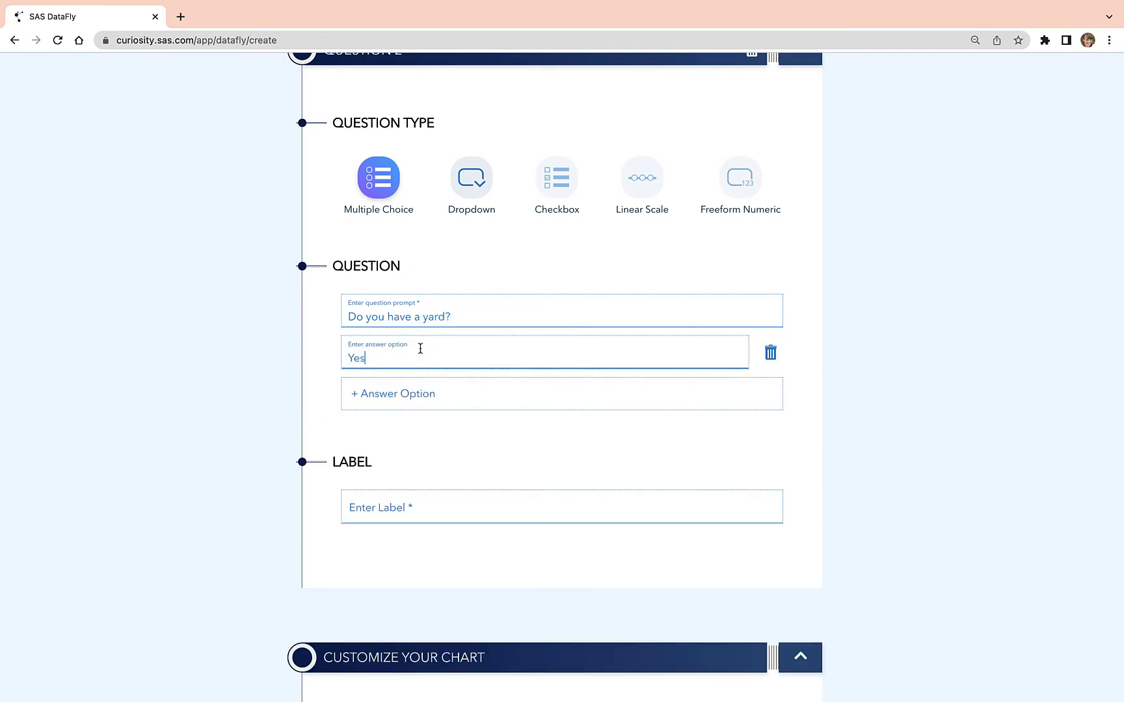
pyautogui.click(431, 393)
pyautogui.write('No')
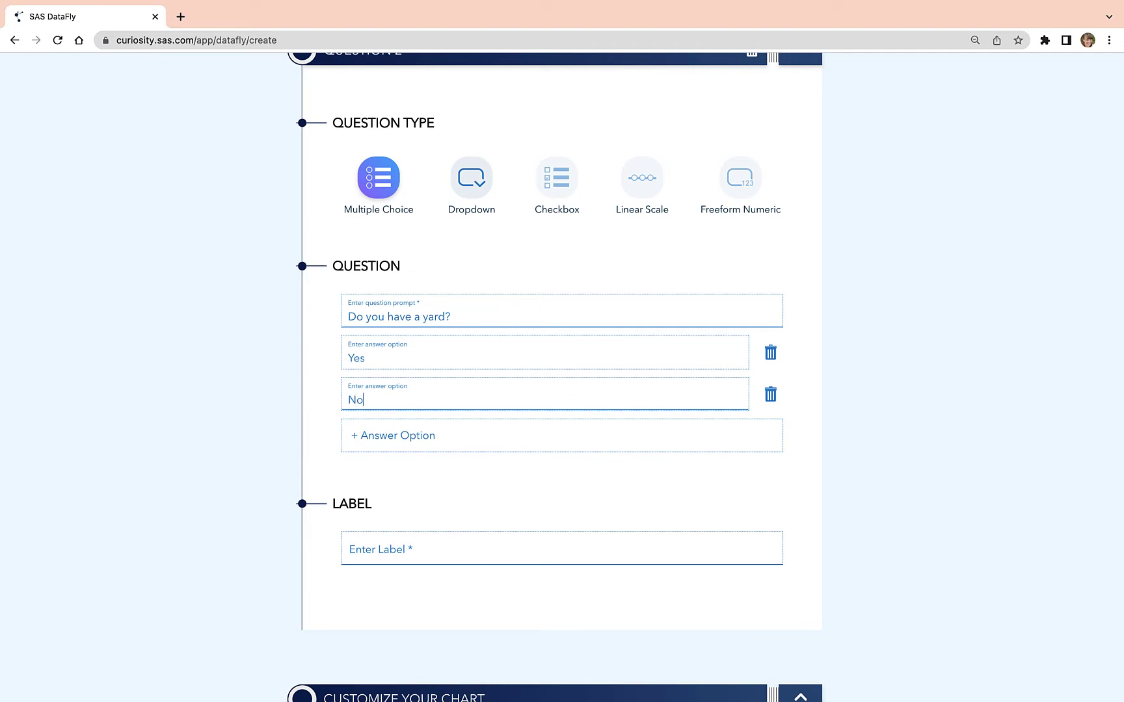
pyautogui.click(439, 553)
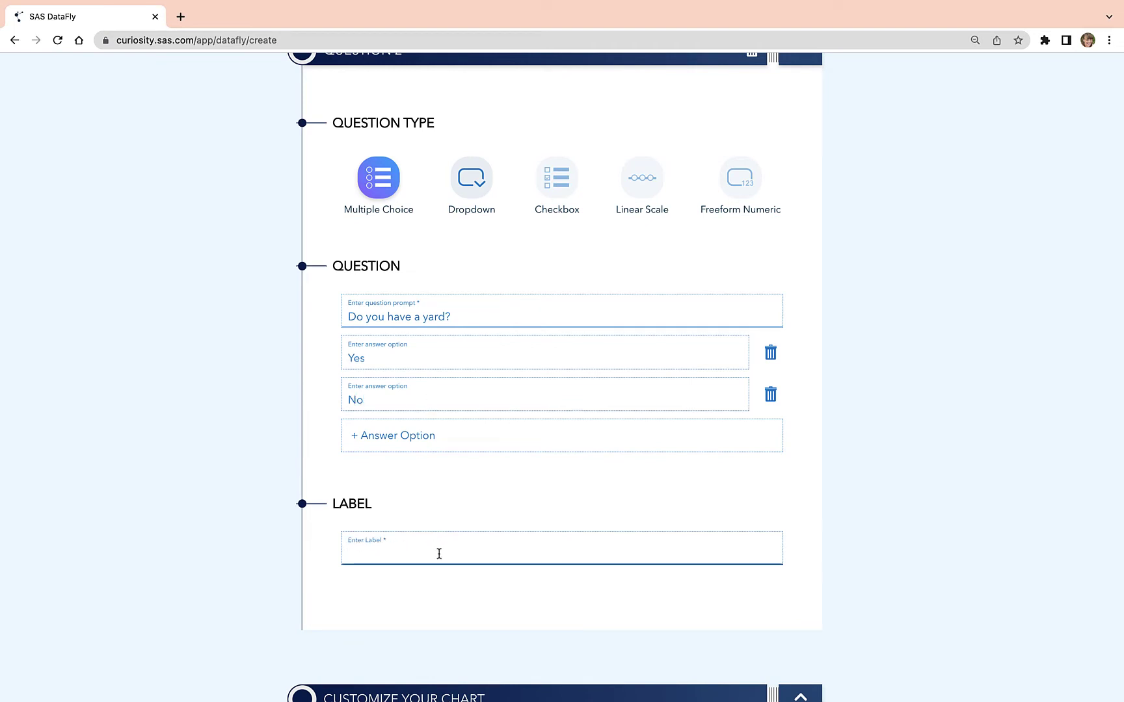
pyautogui.write('Yard')
pyautogui.click(475, 608)
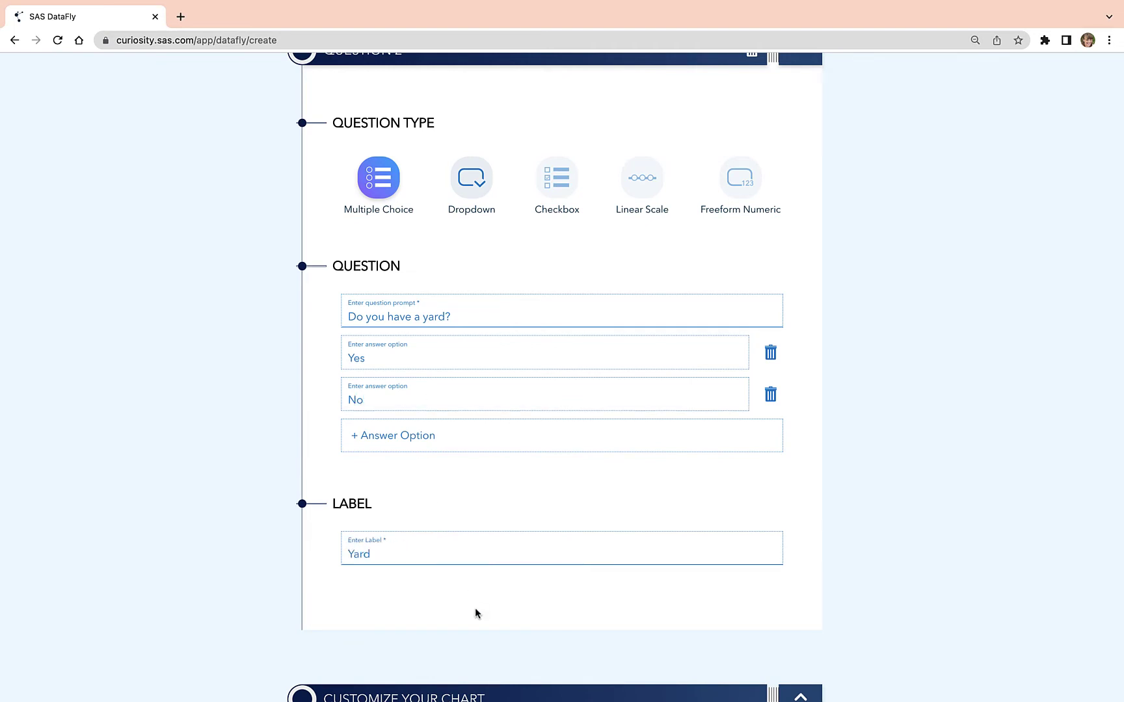
# Step: Title the chart "Pets by Yard"
pyautogui.scroll(-5, 475, 608)
pyautogui.scroll(-5, 474, 611)
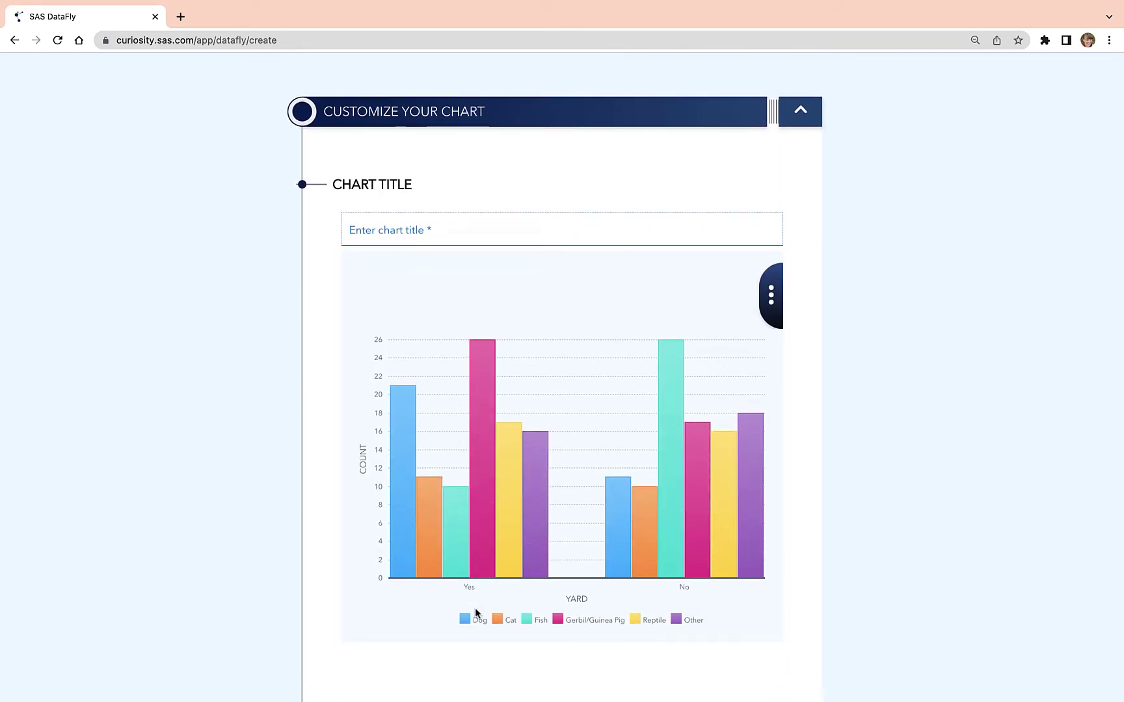
pyautogui.click(411, 234)
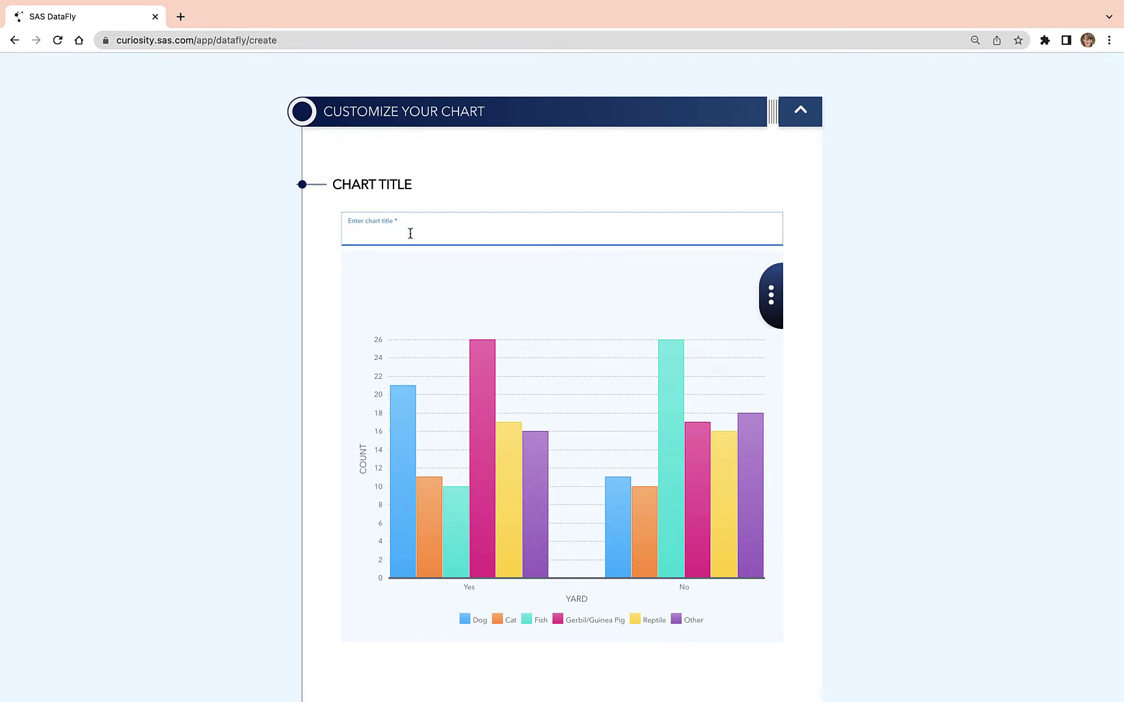
pyautogui.write('Pets by Yard')
# Step: Try the stacked and flipped layouts on the chart preview, and restore the vertical grouped bars
pyautogui.click(773, 311)
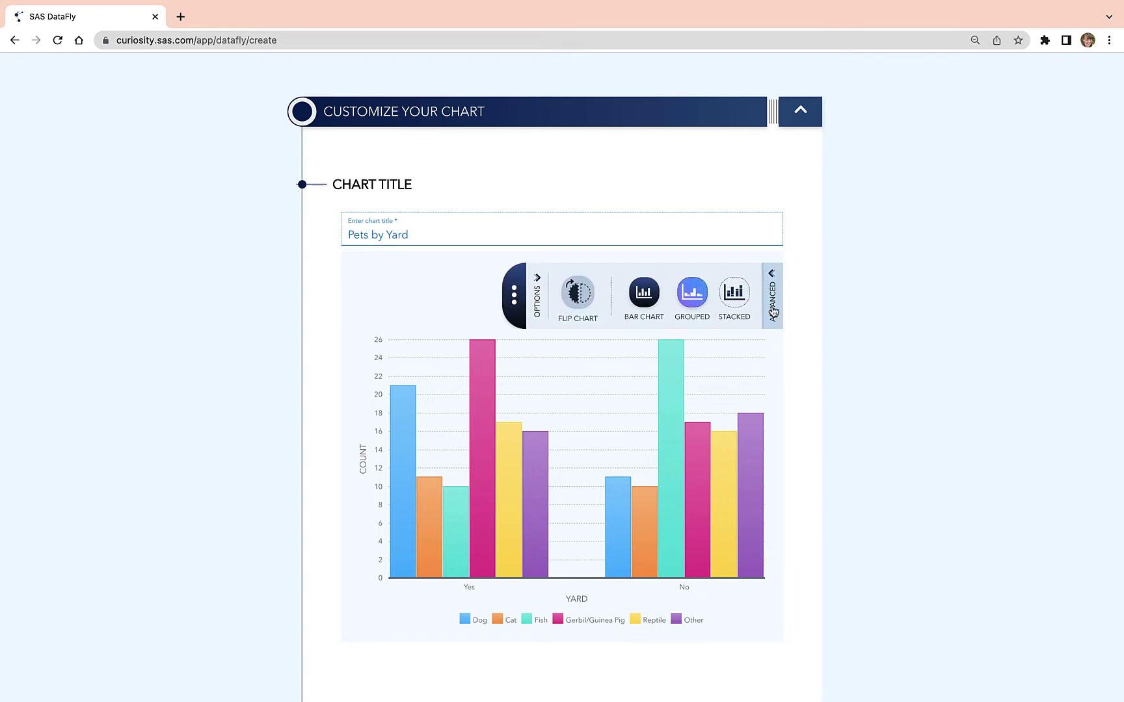
pyautogui.click(726, 298)
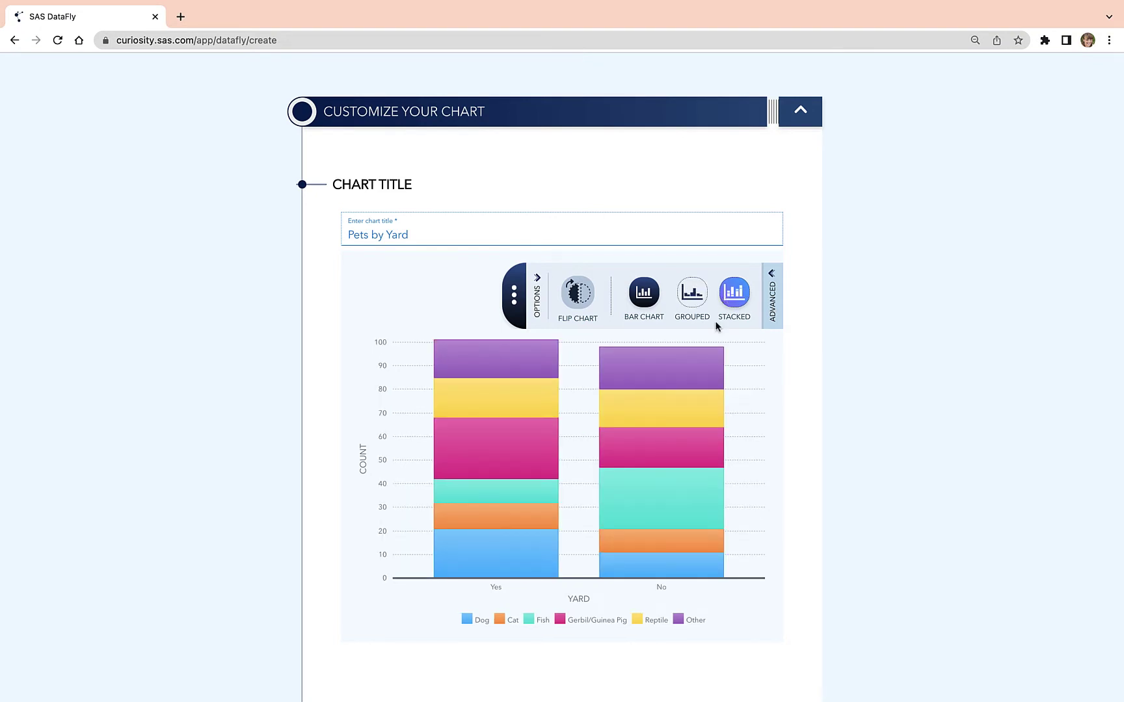
pyautogui.click(576, 306)
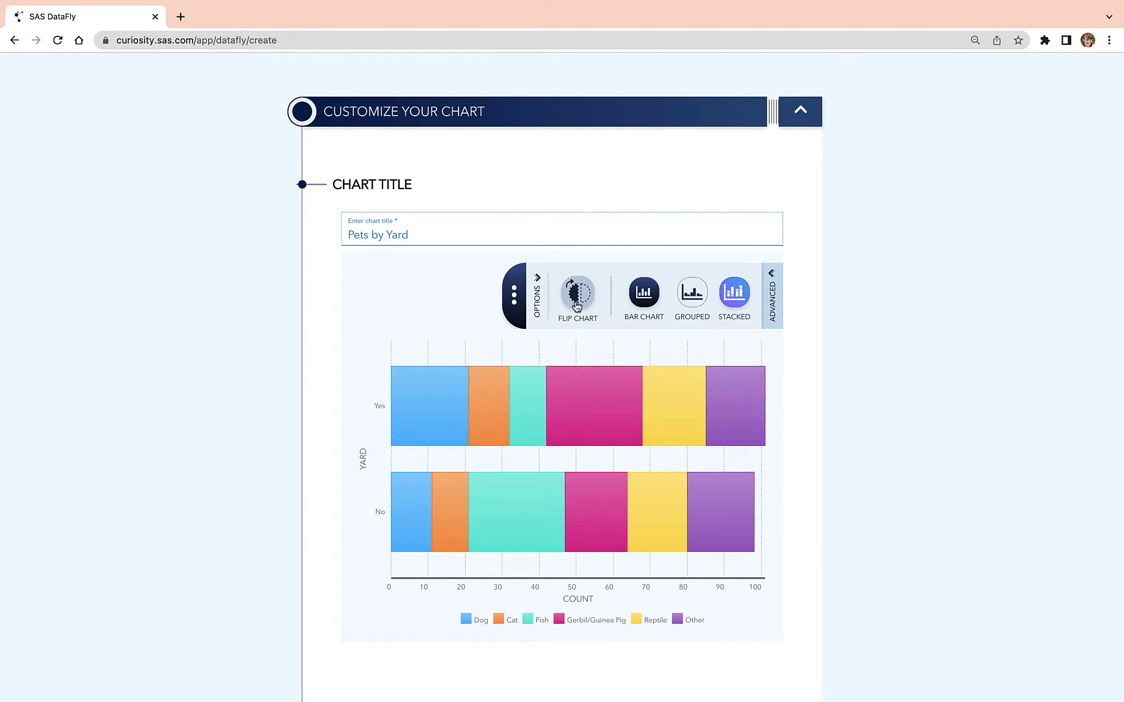
pyautogui.click(576, 306)
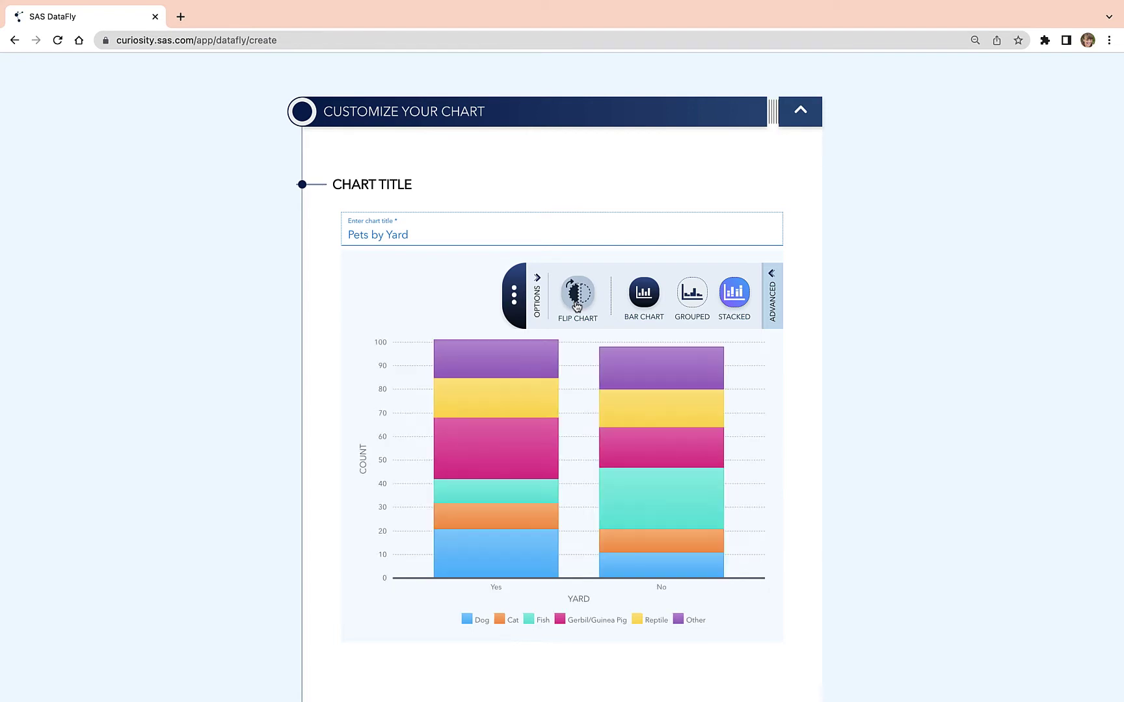
pyautogui.scroll(1, 595, 307)
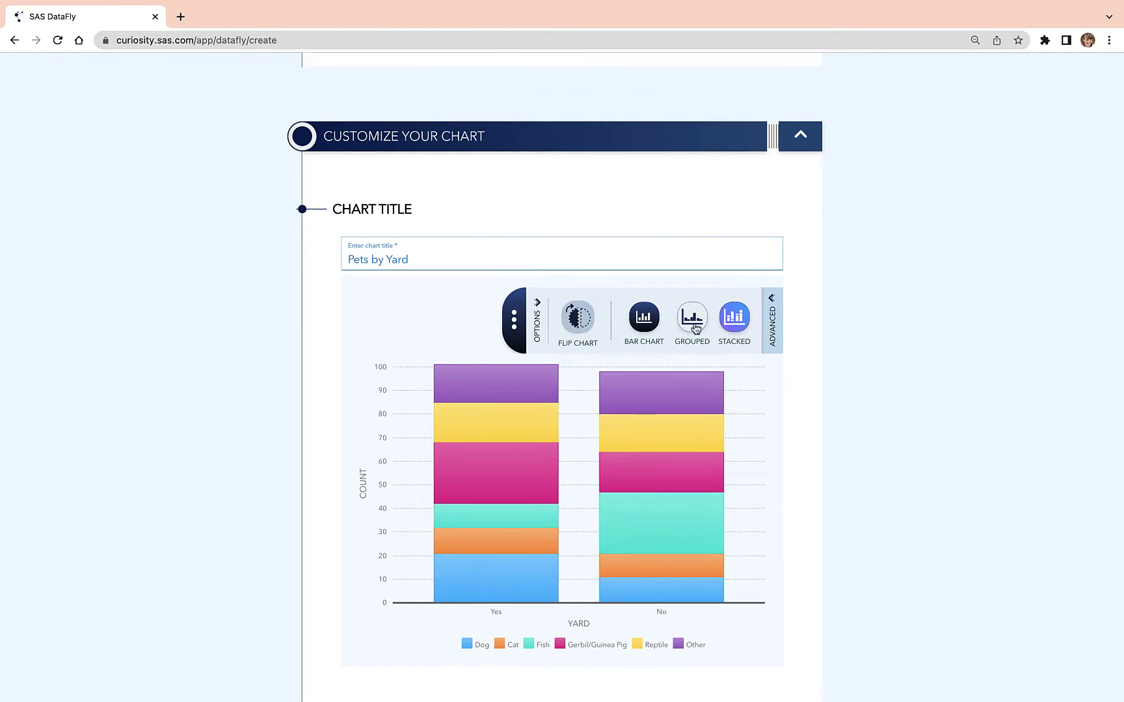
pyautogui.click(693, 321)
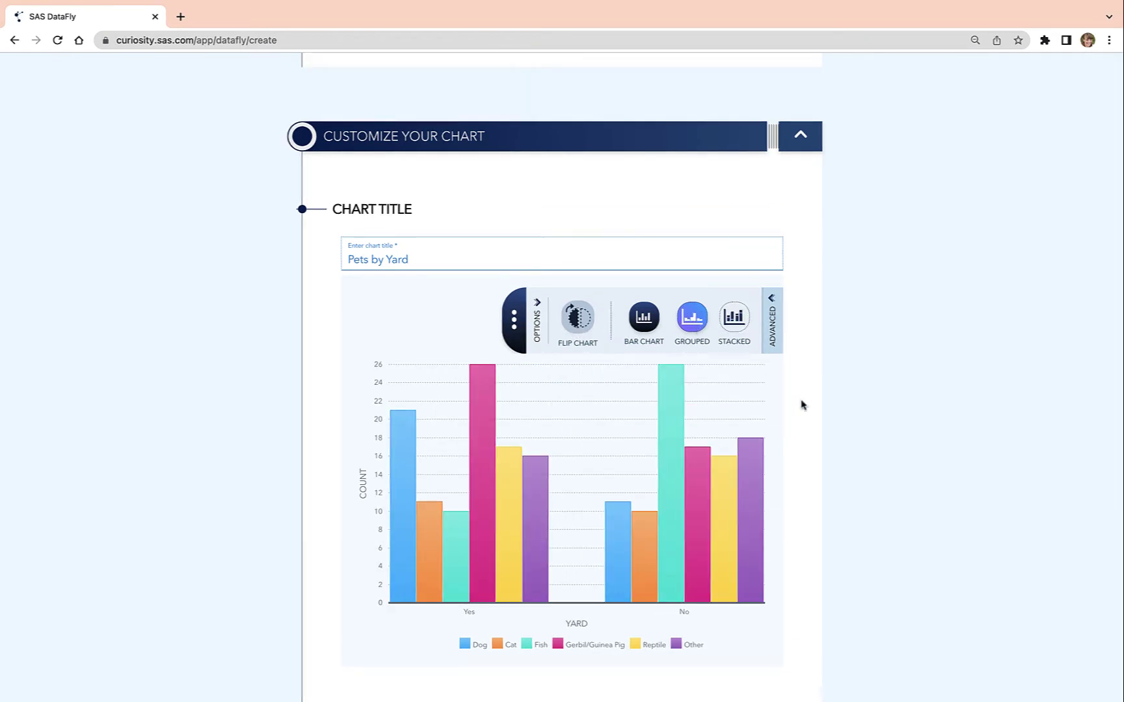
# Step: Save the template and begin its description with "This chart allows students to compare differences across variables."
pyautogui.scroll(-3, 483, 449)
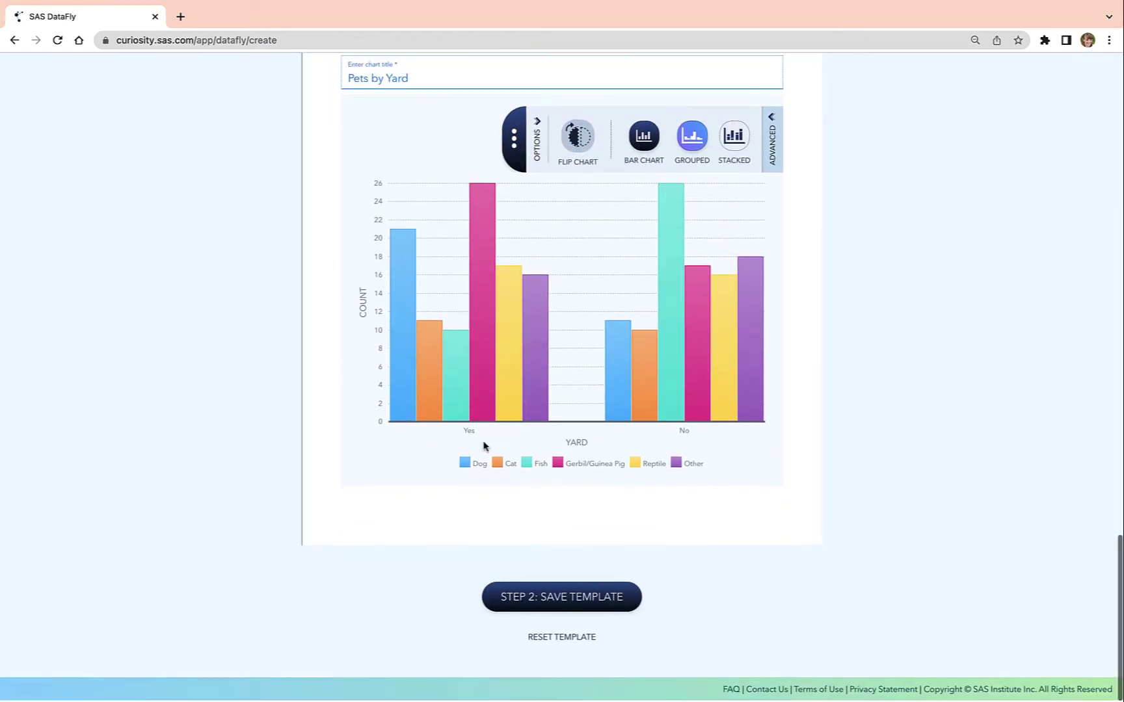
pyautogui.click(525, 599)
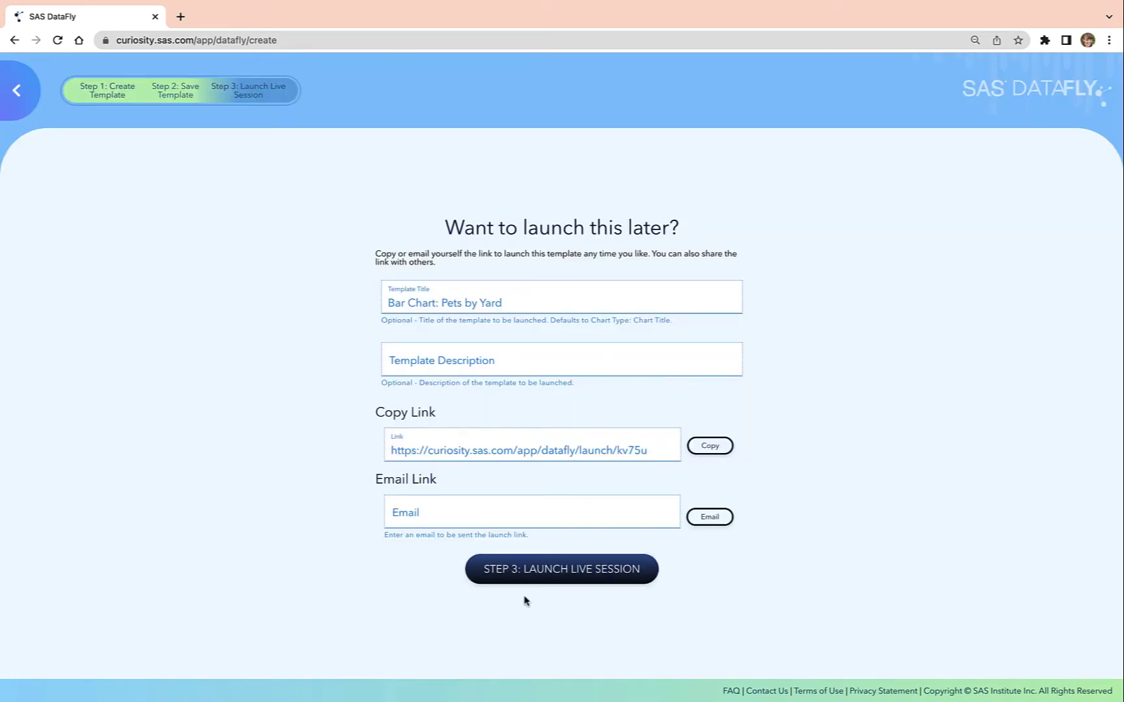
pyautogui.click(549, 362)
pyautogui.write('This')
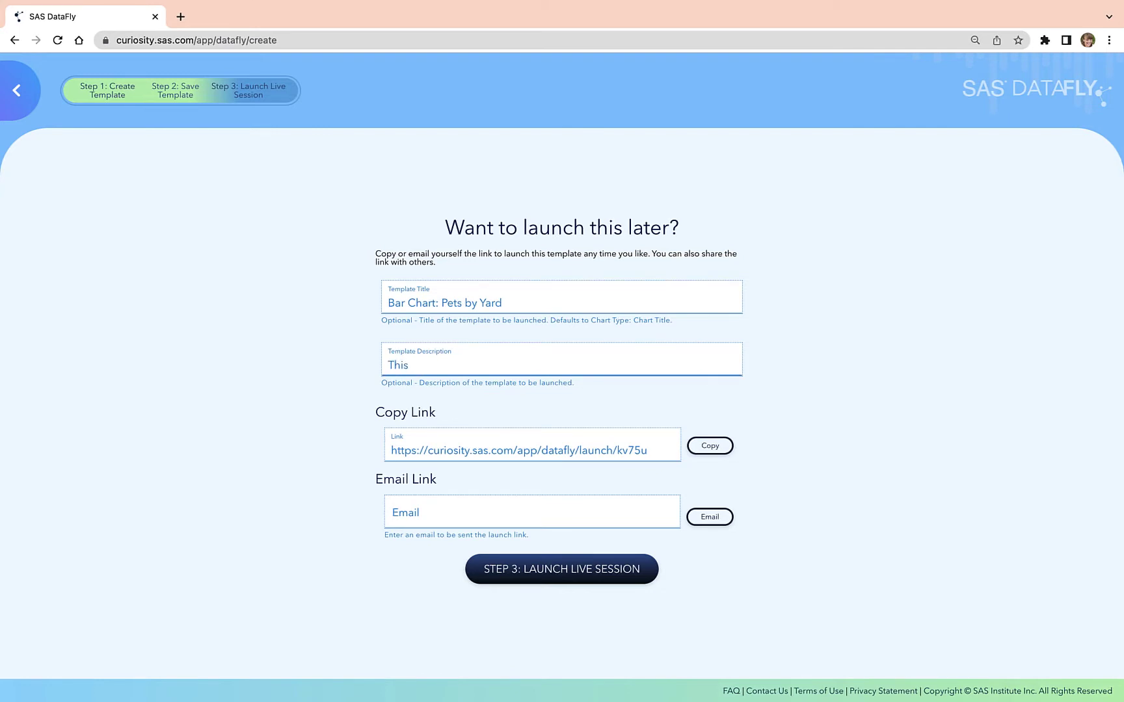
pyautogui.write(' chart allows students to compare')
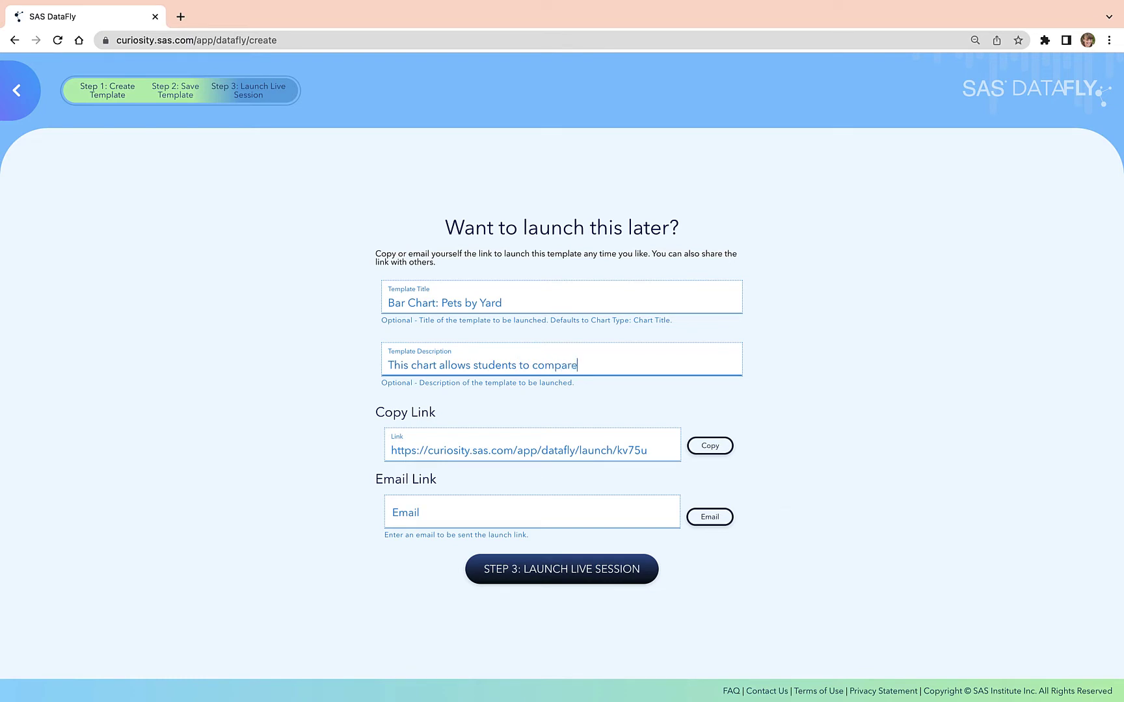
pyautogui.write(' differences across variables. Ar')
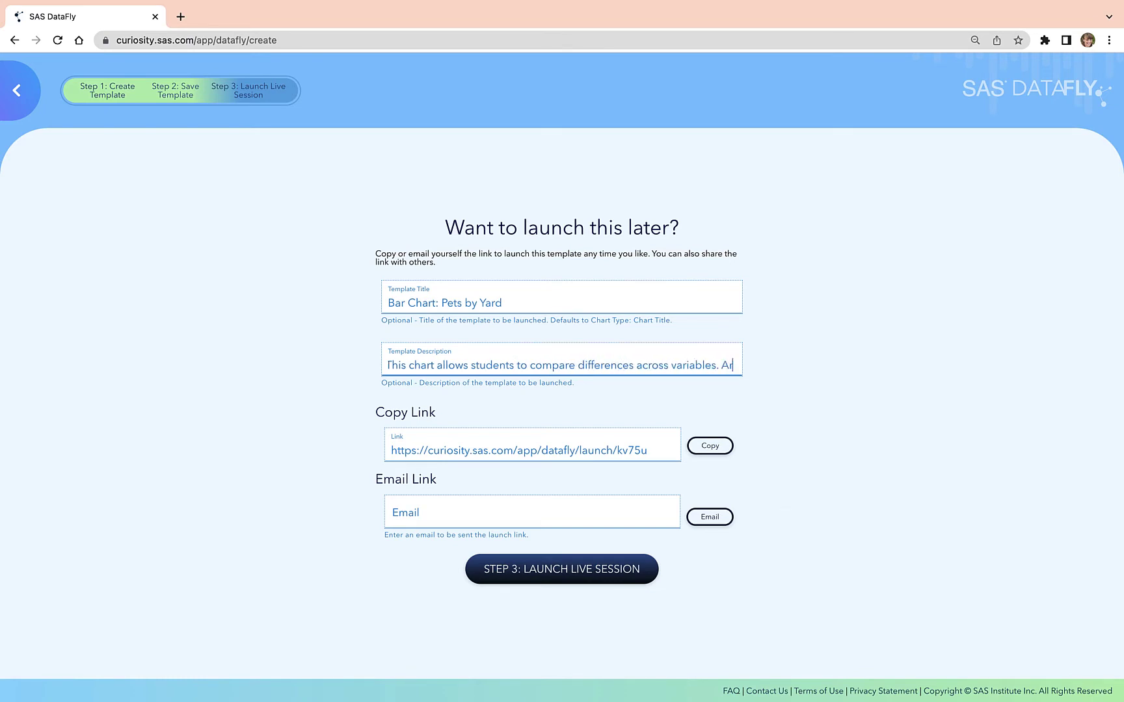
# Step: Complete the template description with "Are there differences in what kind of pets are popular if you do or don't have a yard?"
pyautogui.write('e there differences in what kind')
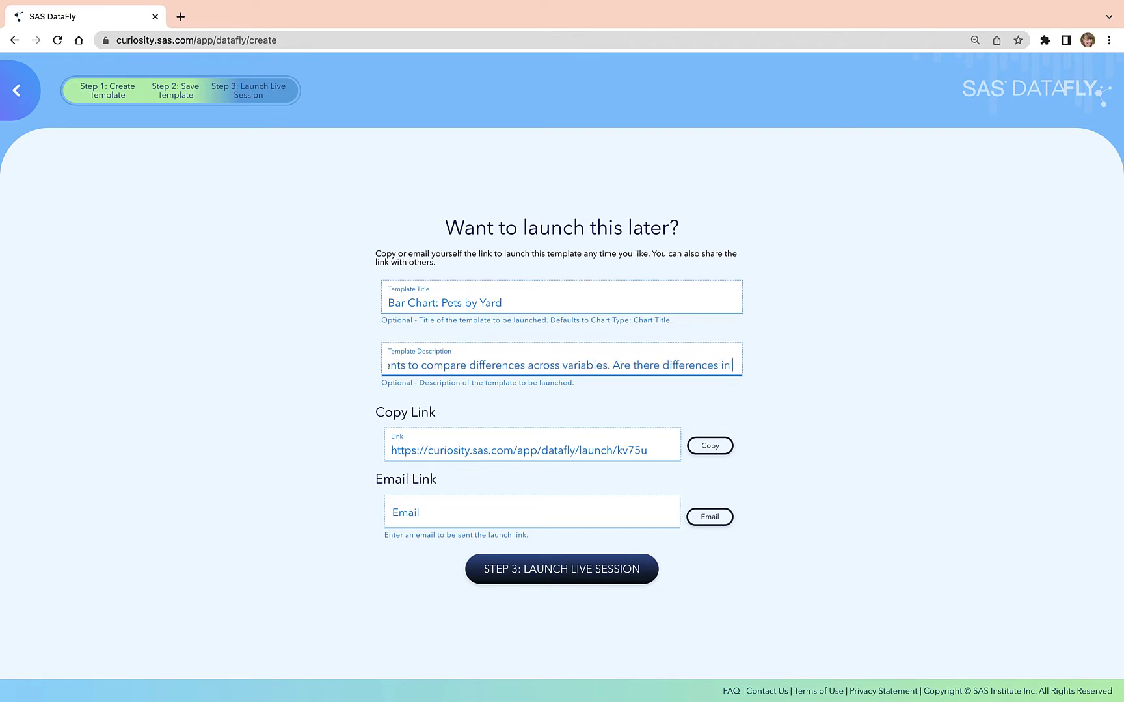
pyautogui.write('of pe')
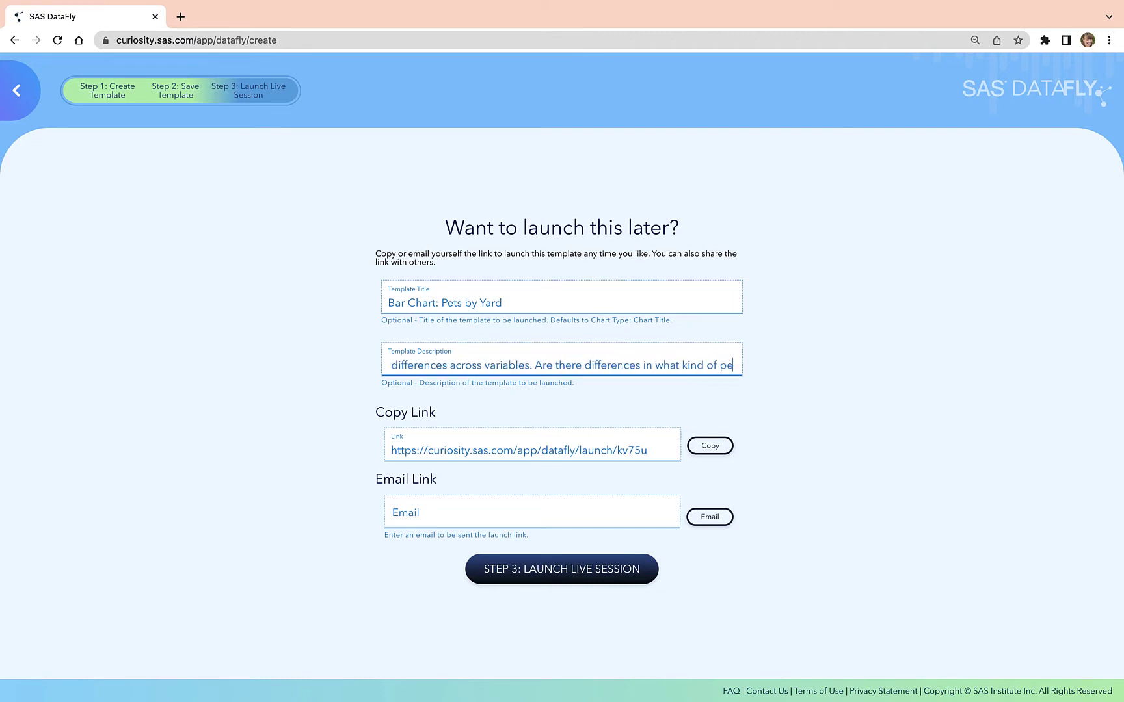
pyautogui.write('ts are popular if you')
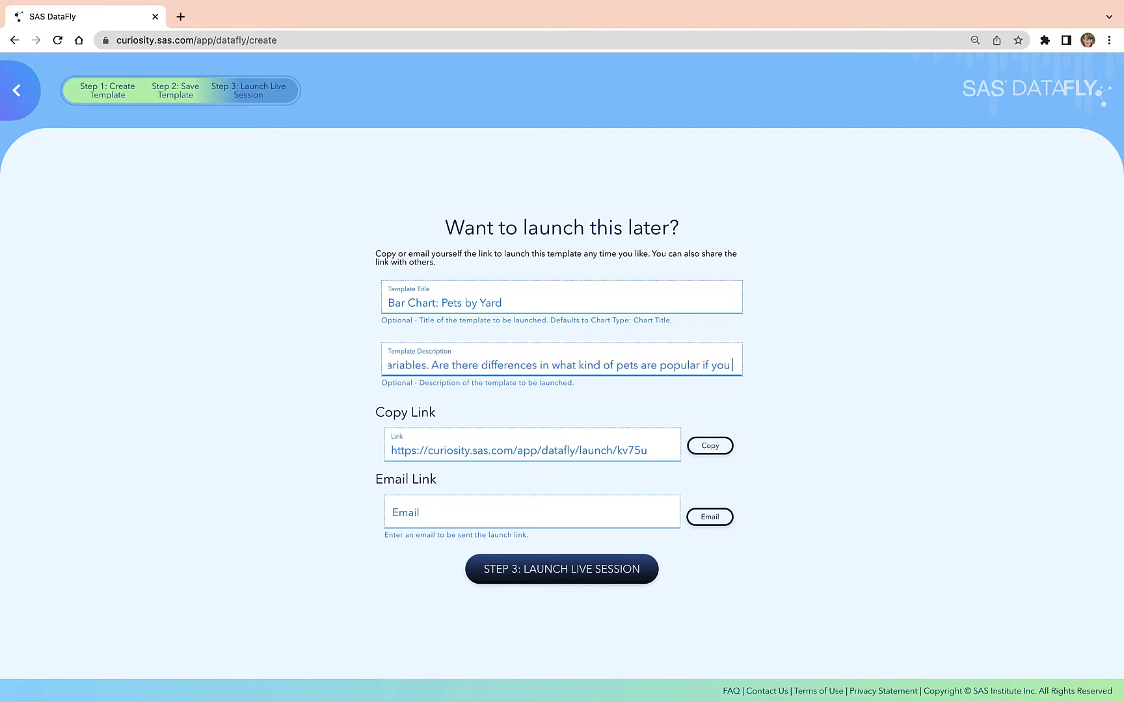
pyautogui.write(" do or don't have a yard?")
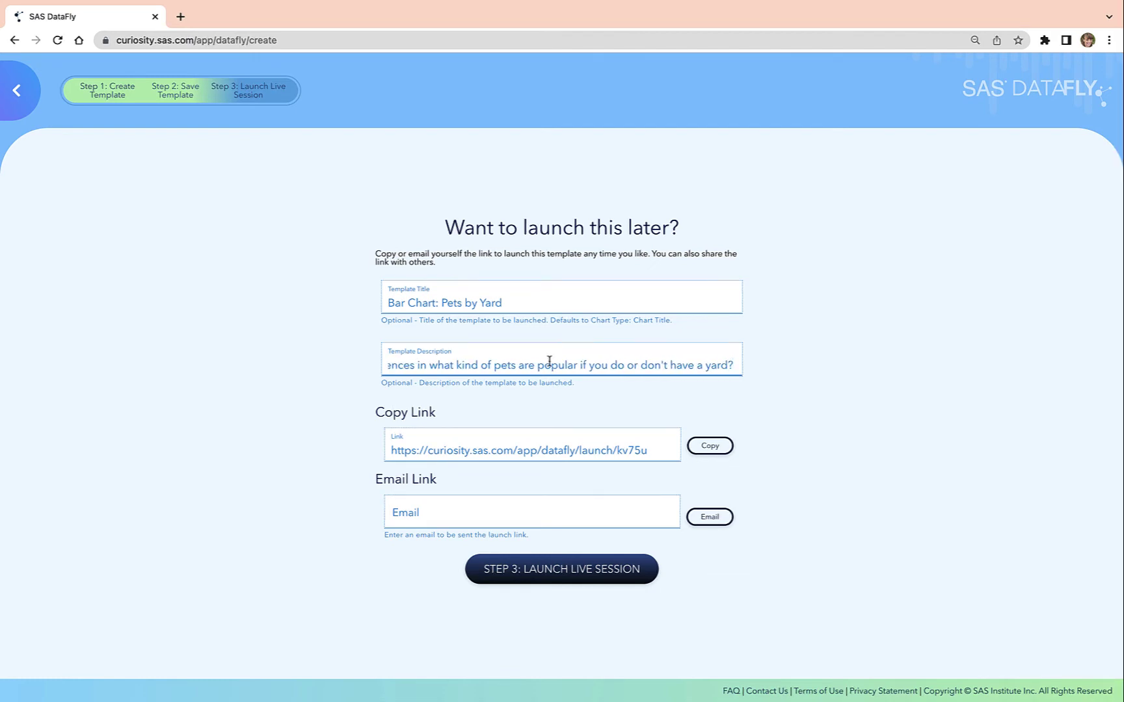
pyautogui.click(665, 451)
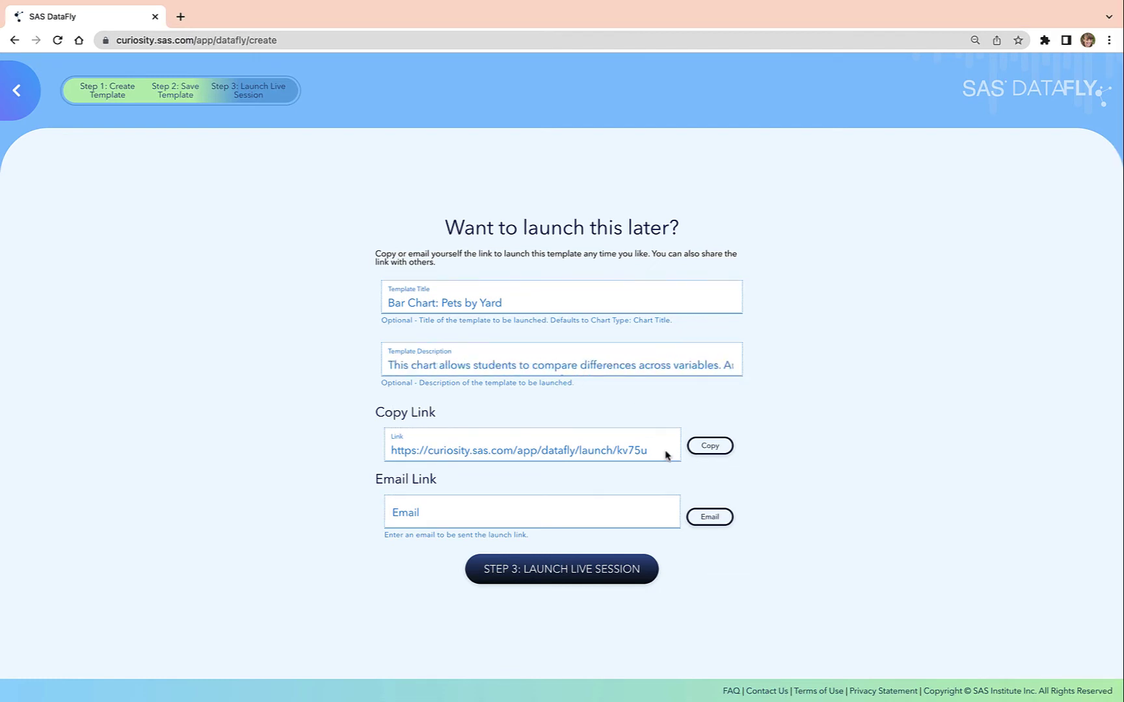
# Step: Copy the template's launch link and fill in the e-mail address for sending it
pyautogui.click(711, 447)
pyautogui.click(618, 522)
pyautogui.write('tes')
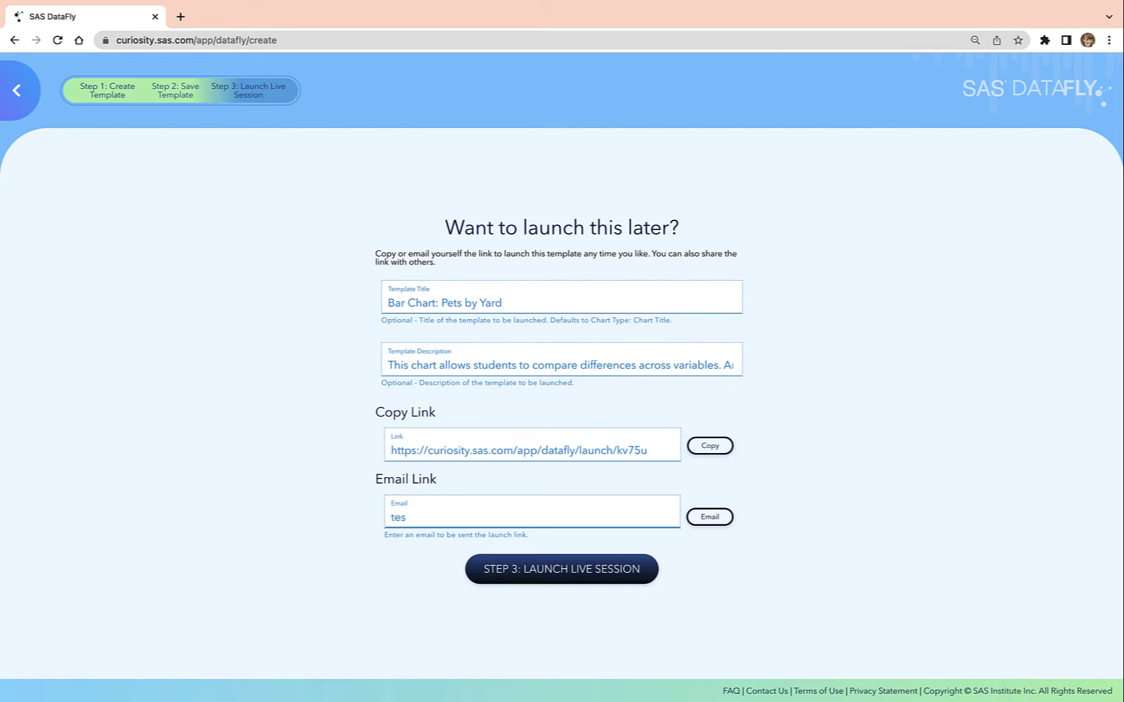
pyautogui.write('t@email.com')
pyautogui.click(766, 589)
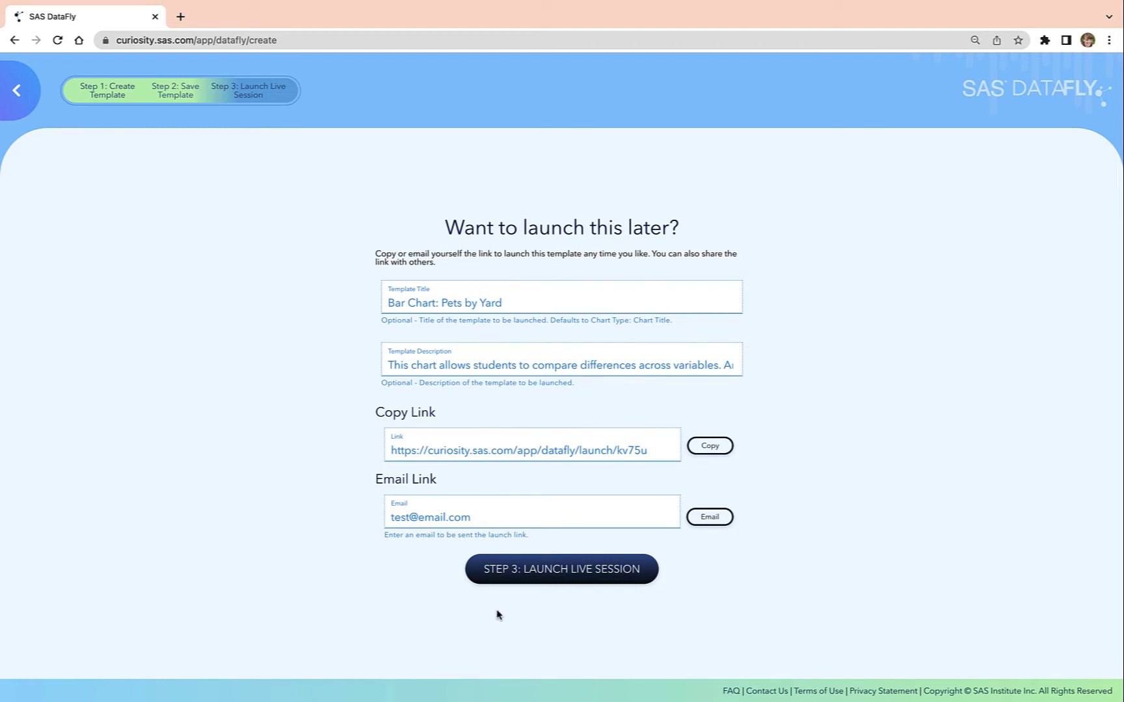
# Step: Proceed to the live session settings, and open the template's launch page from the copied link
pyautogui.click(542, 583)
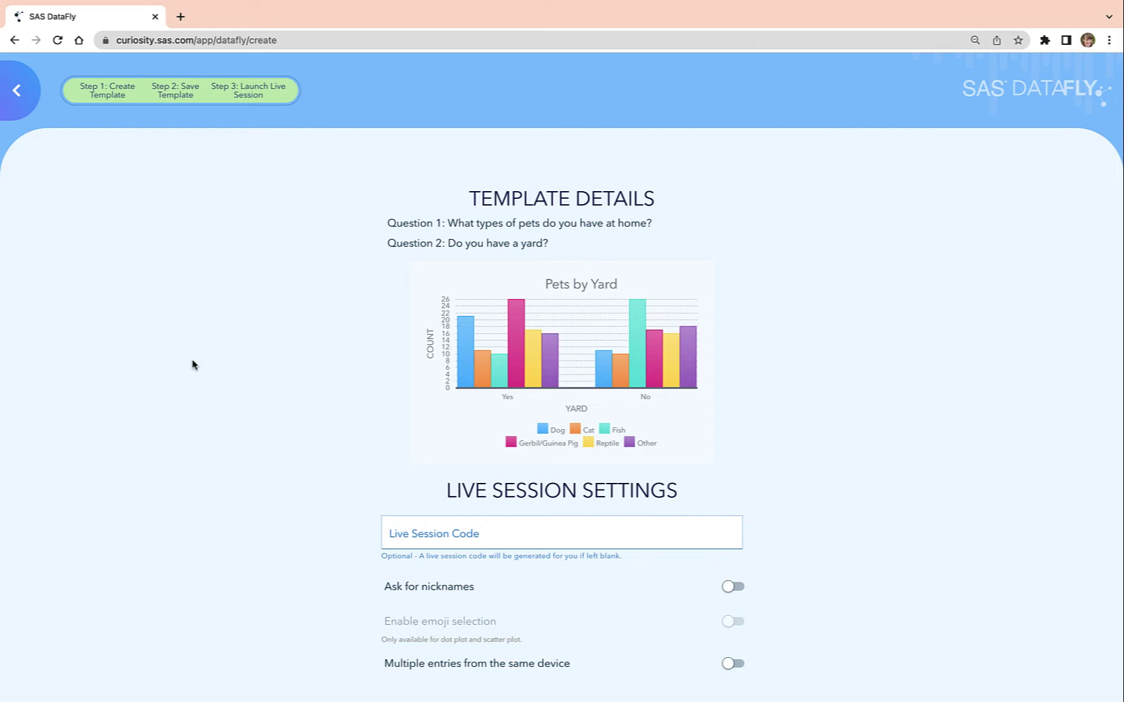
pyautogui.click(179, 41)
pyautogui.hotkey('ctrl', 'v')
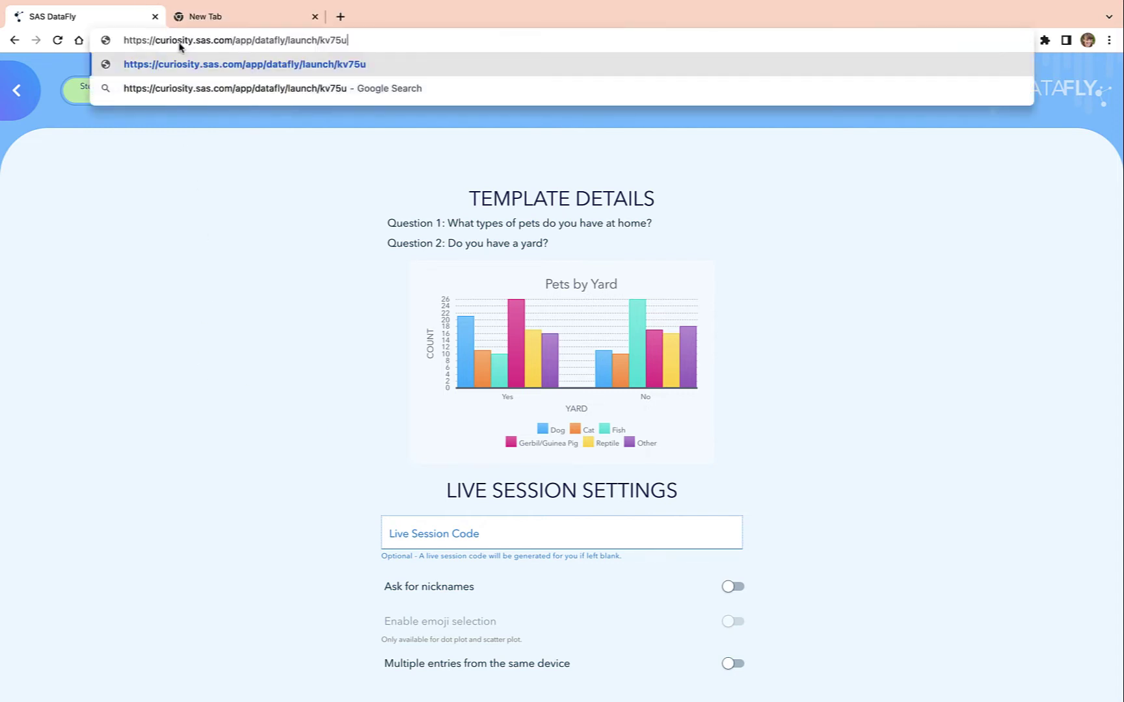
pyautogui.press('Return')
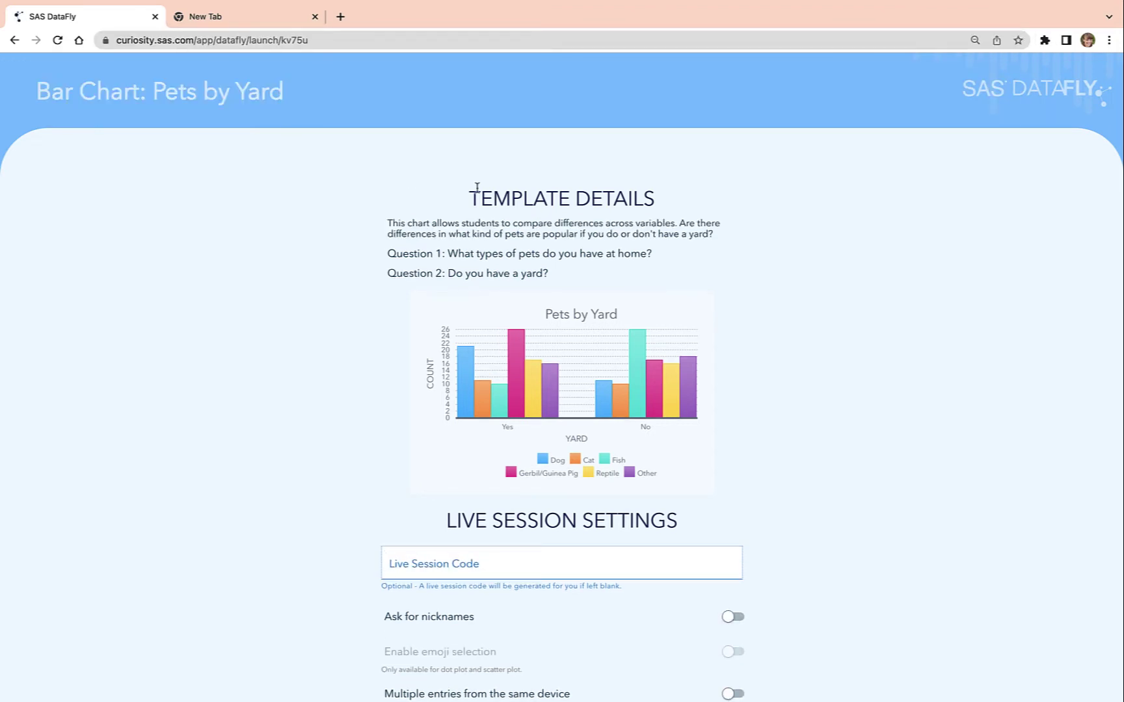
pyautogui.scroll(-2, 730, 447)
pyautogui.scroll(-3, 728, 448)
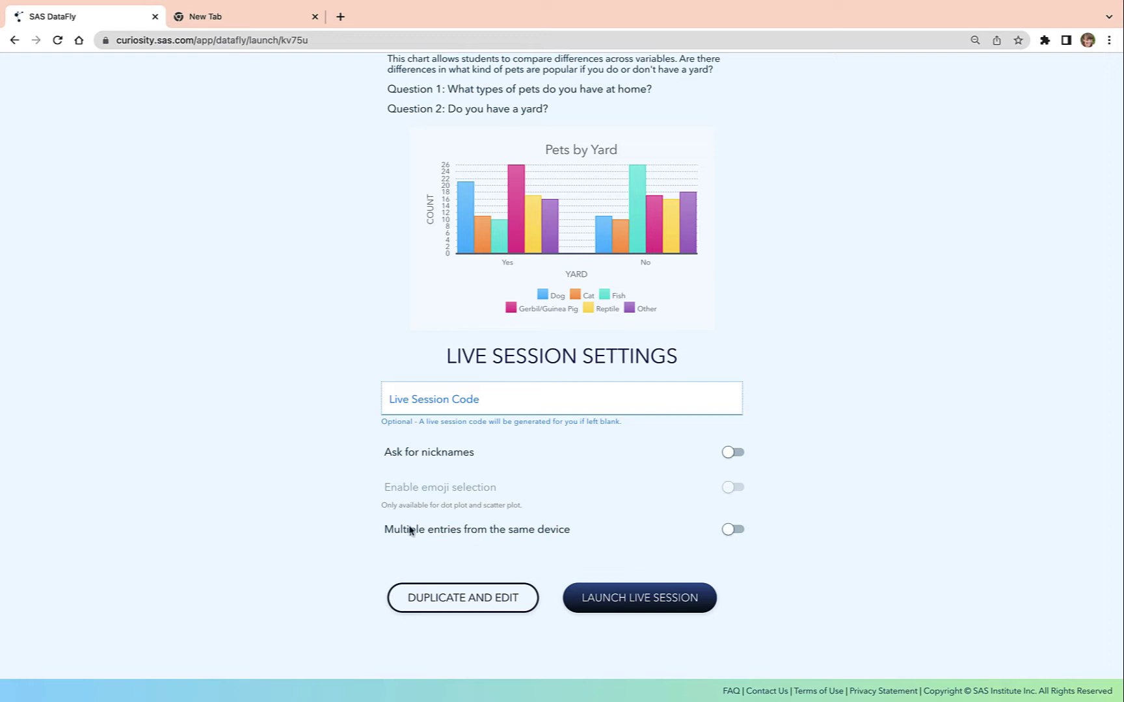
# Step: Set the live session code to HELP1 and launch the live session
pyautogui.click(597, 390)
pyautogui.write('HELP1')
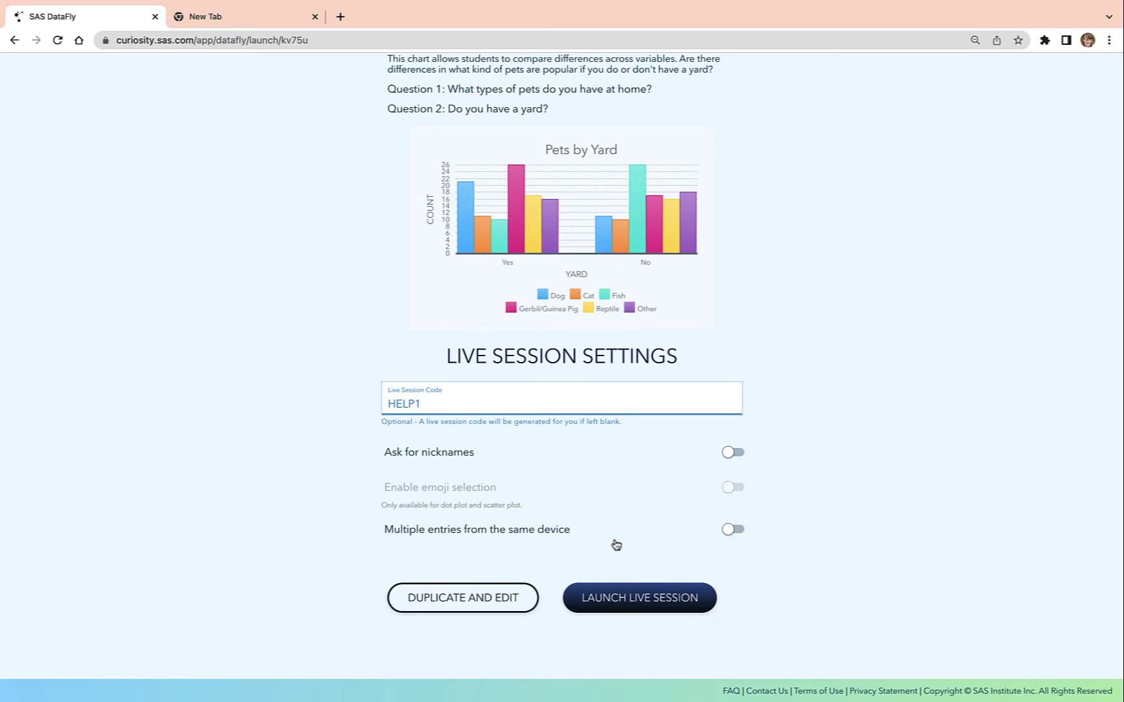
pyautogui.click(628, 598)
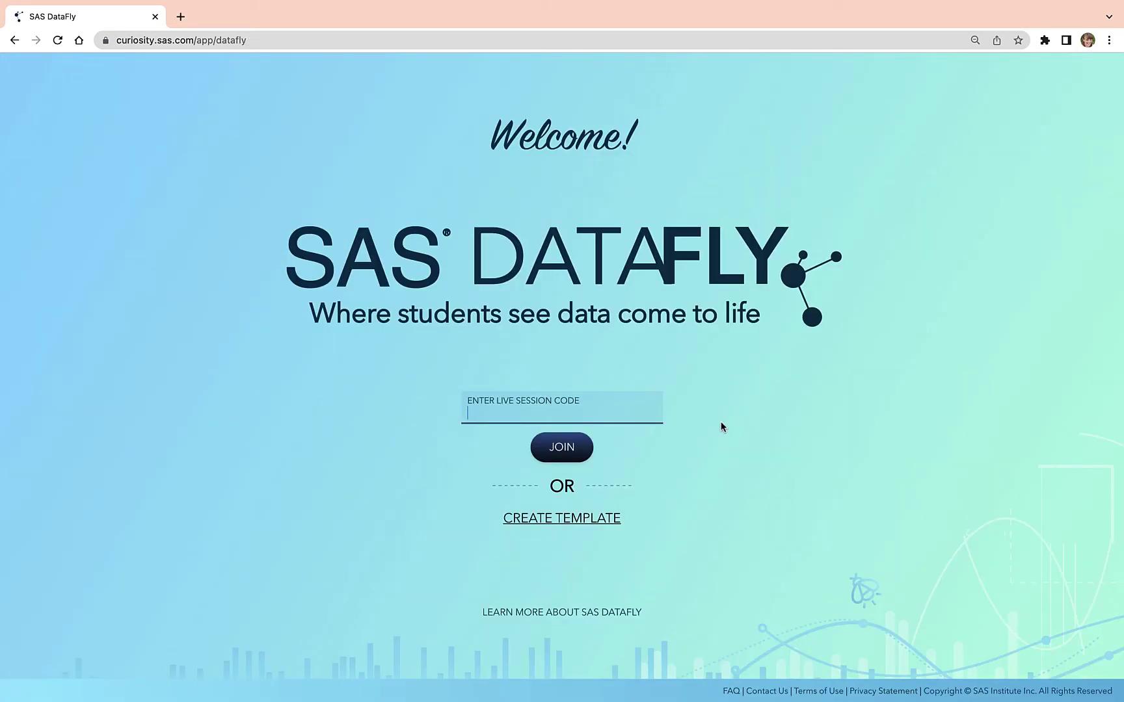
# Step: Join live session HELP1 as a student and choose Dog, Fish and Gerbil/Guinea Pig for the pets question
pyautogui.write('HELP1')
pyautogui.click(558, 449)
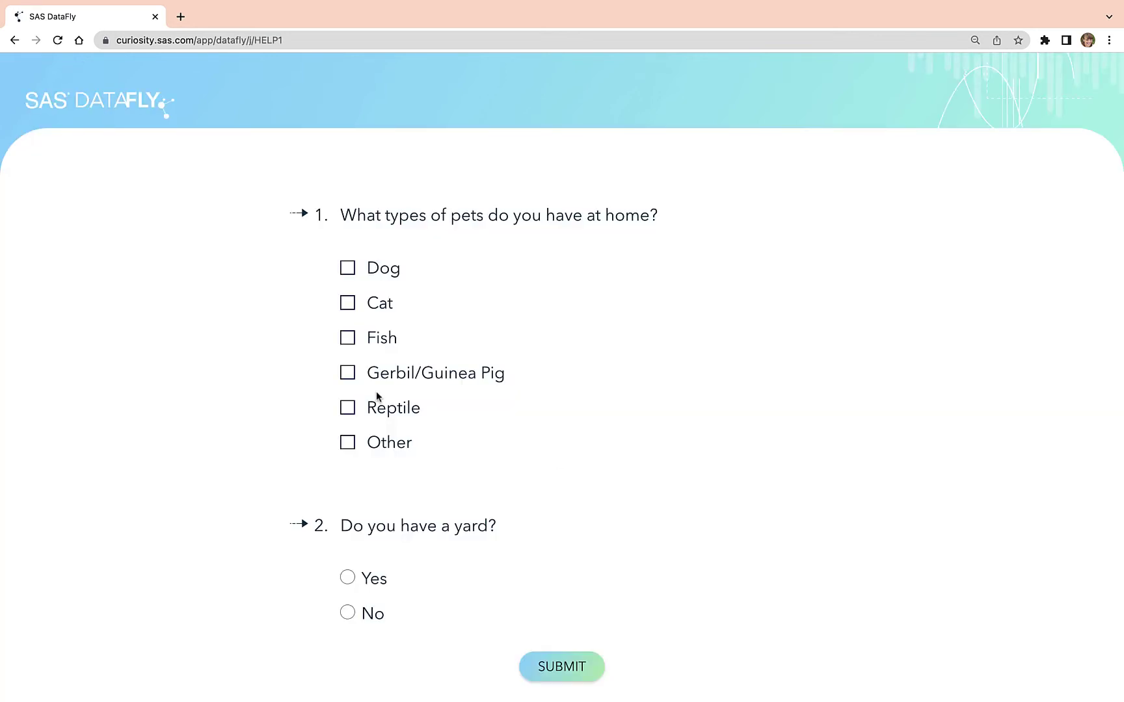
pyautogui.click(347, 268)
pyautogui.click(348, 340)
pyautogui.click(346, 373)
# Step: Answer Yes to the yard question and submit the responses
pyautogui.click(350, 581)
pyautogui.click(348, 614)
pyautogui.click(348, 579)
pyautogui.click(551, 671)
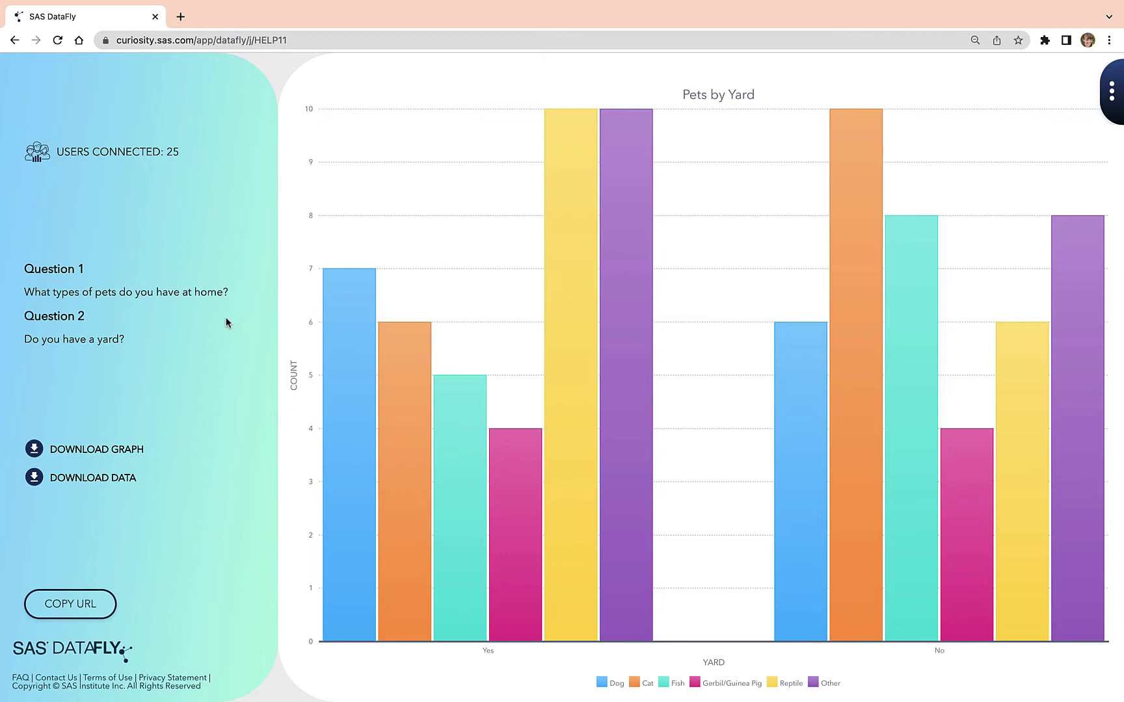
# Step: Download the Pets by Yard graph and the live session's response data
pyautogui.click(90, 458)
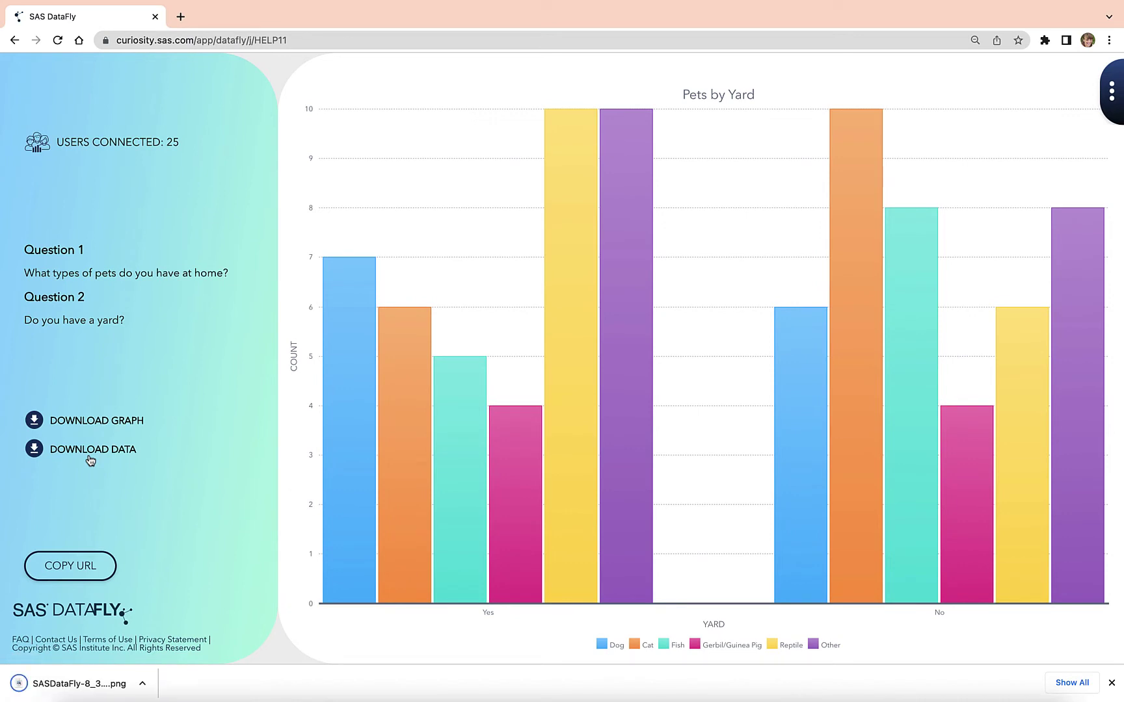
pyautogui.click(101, 459)
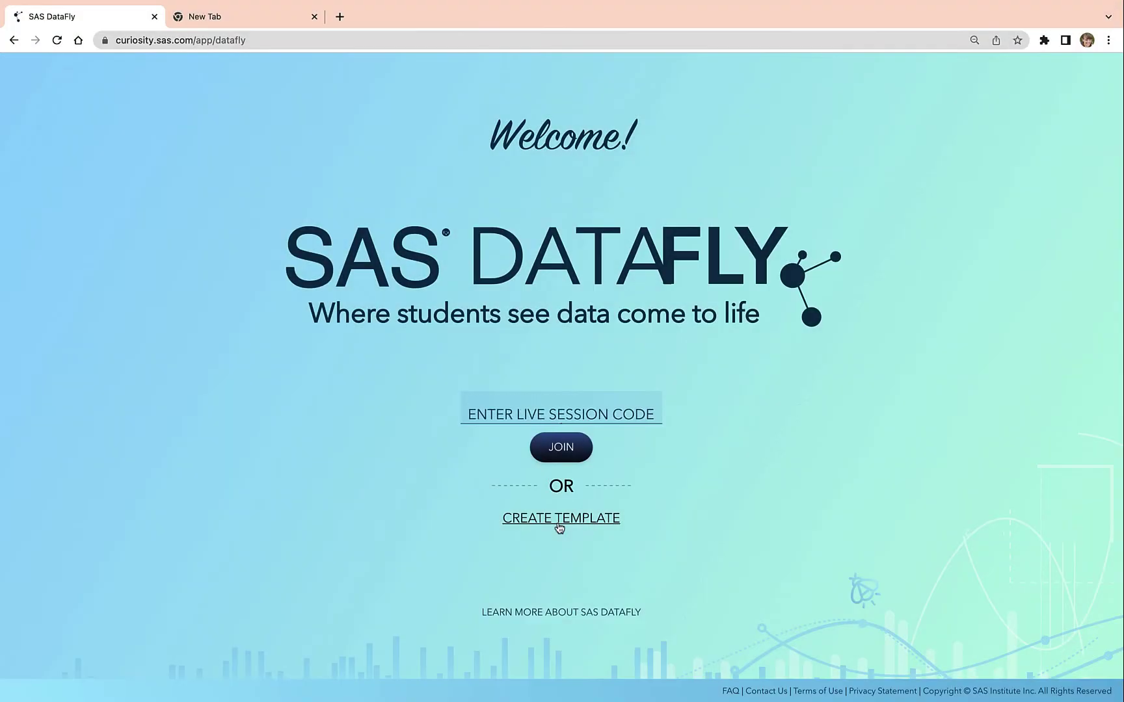
# Step: Start a new template with the Scatter Plot chart type and make Question 1 a Linear Scale question
pyautogui.click(559, 520)
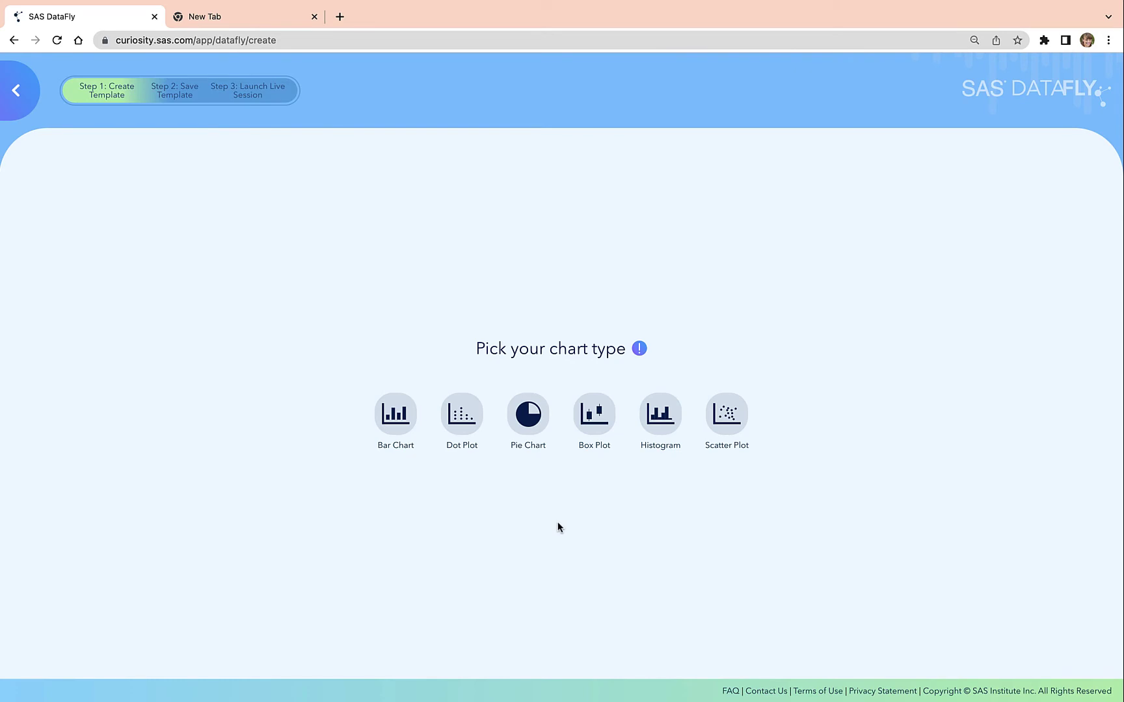
pyautogui.click(735, 424)
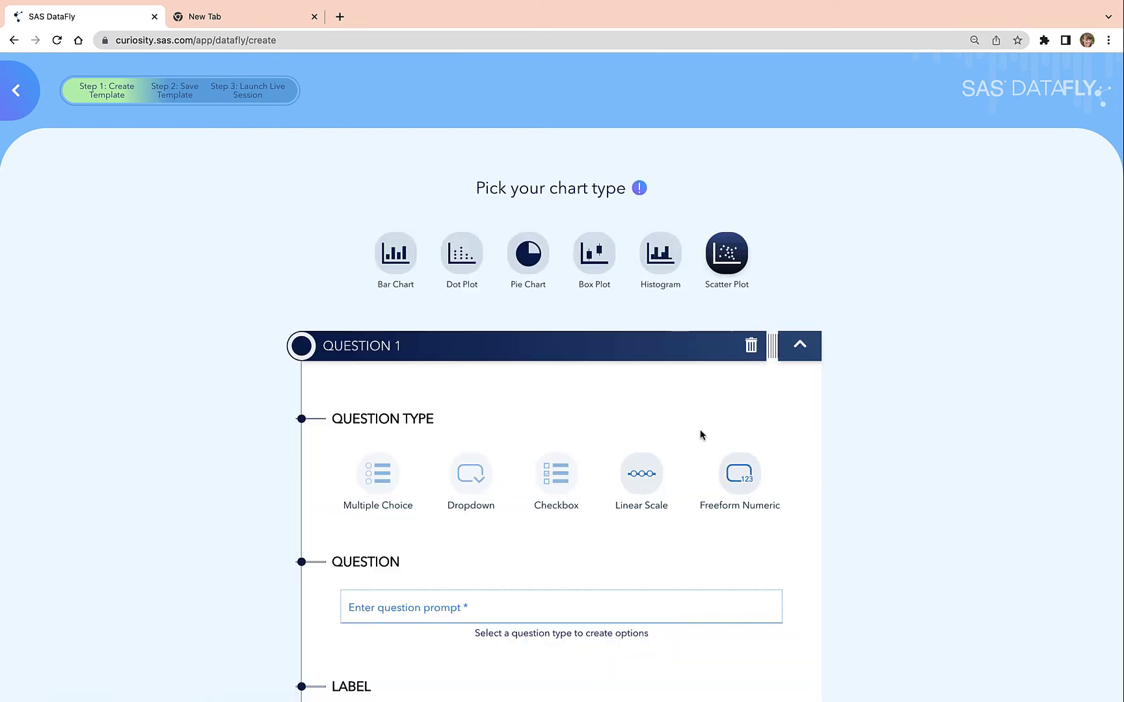
pyautogui.scroll(-3, 700, 430)
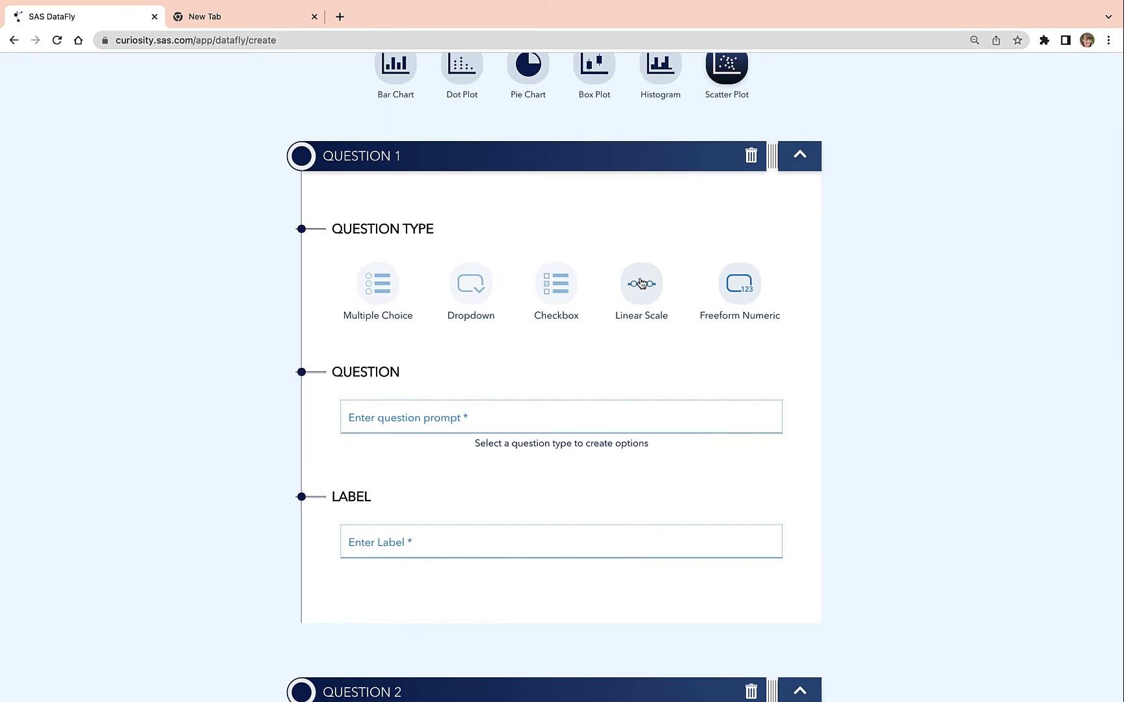
pyautogui.click(641, 284)
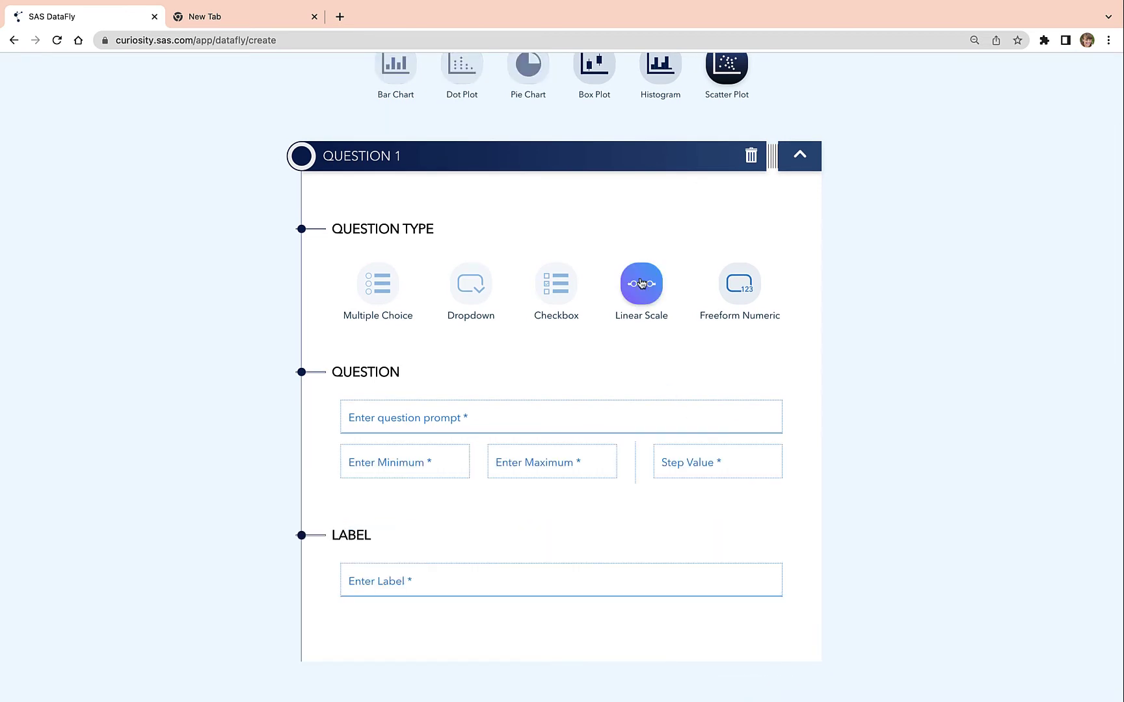
# Step: Enter the Question 1 prompt "What is your shoe size?" with minimum 1, maximum 14 and step value 0.5
pyautogui.click(537, 416)
pyautogui.write('Wha')
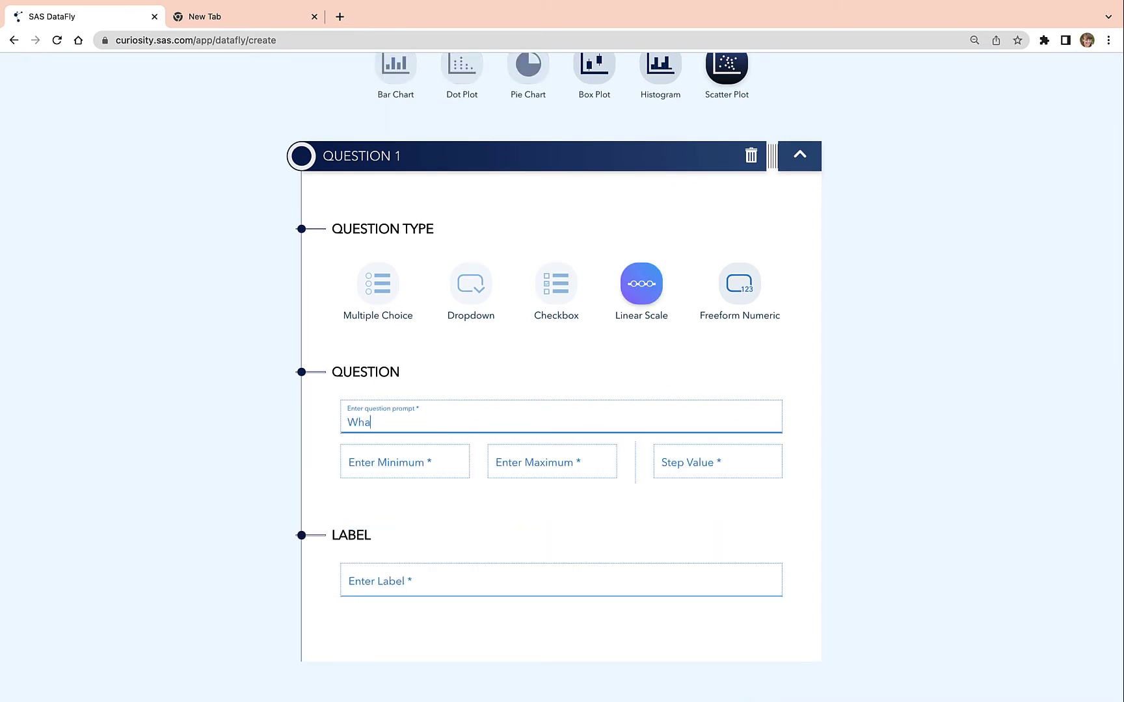
pyautogui.write('t is your shoe size?')
pyautogui.click(431, 461)
pyautogui.write('1')
pyautogui.click(522, 468)
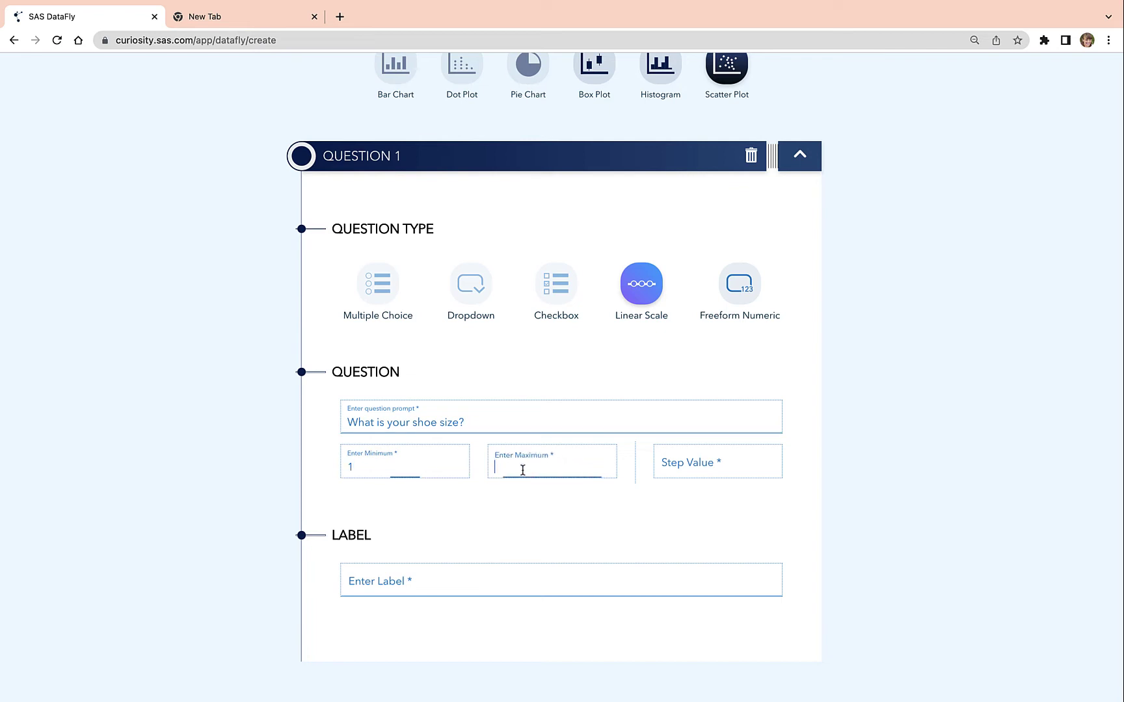
pyautogui.write('14')
pyautogui.click(663, 469)
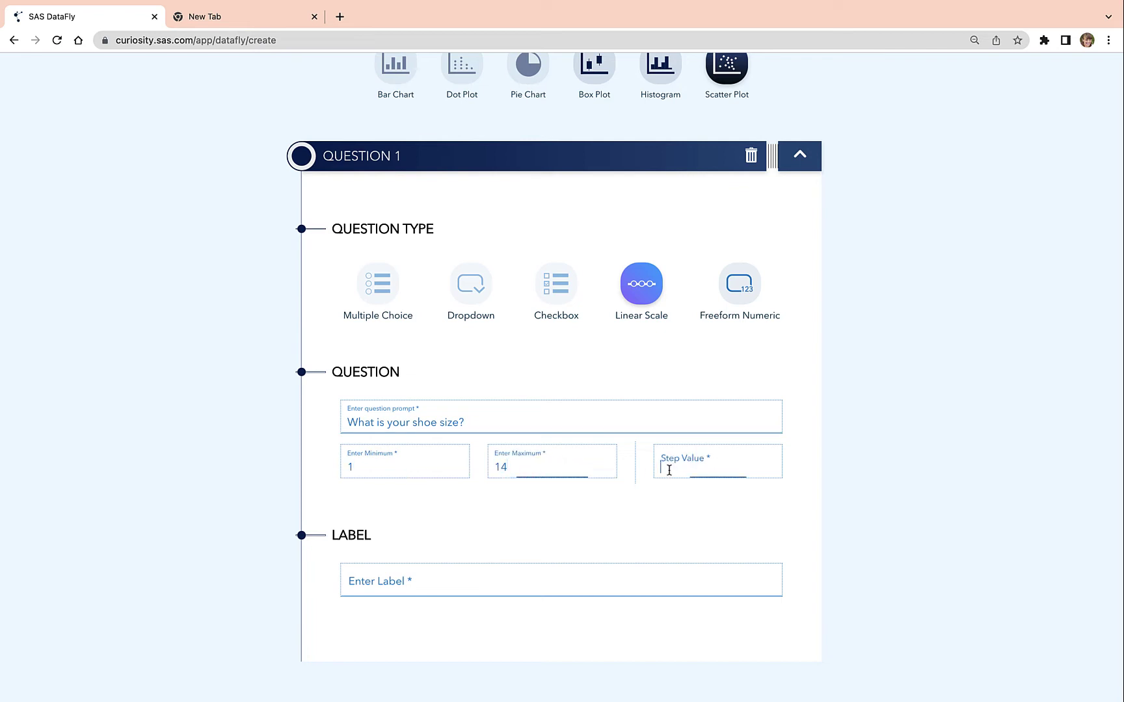
pyautogui.write('0.5')
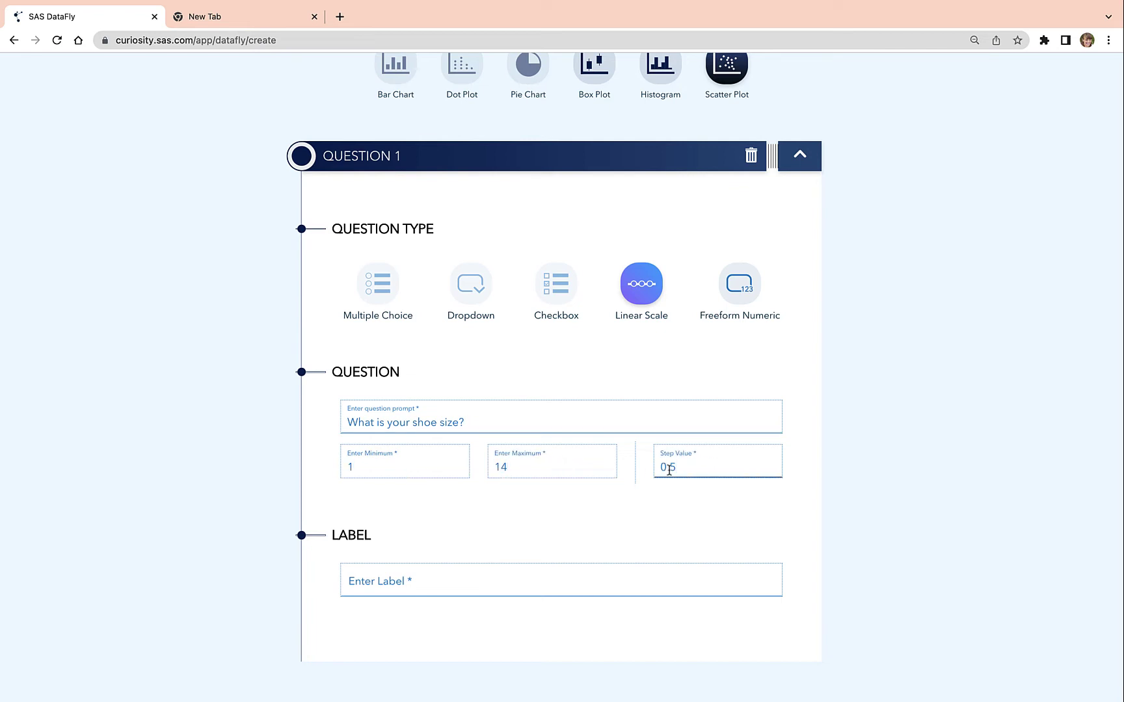
# Step: Label Question 1 as "Shoe Size"
pyautogui.scroll(-2, 682, 530)
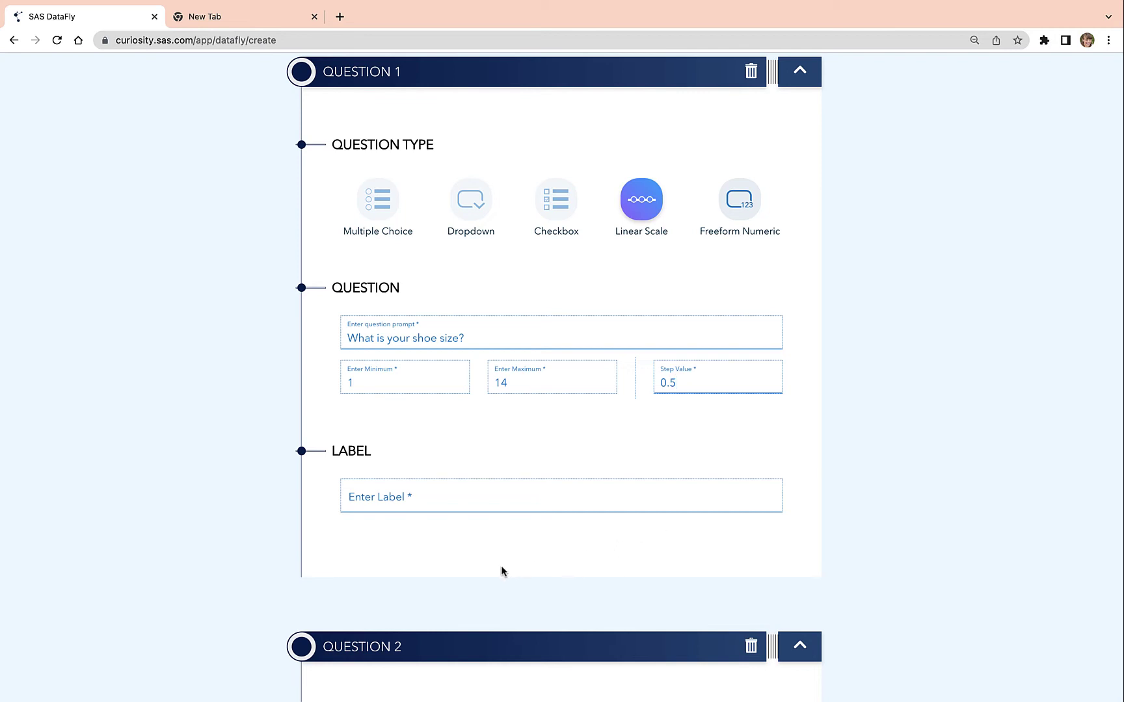
pyautogui.click(404, 497)
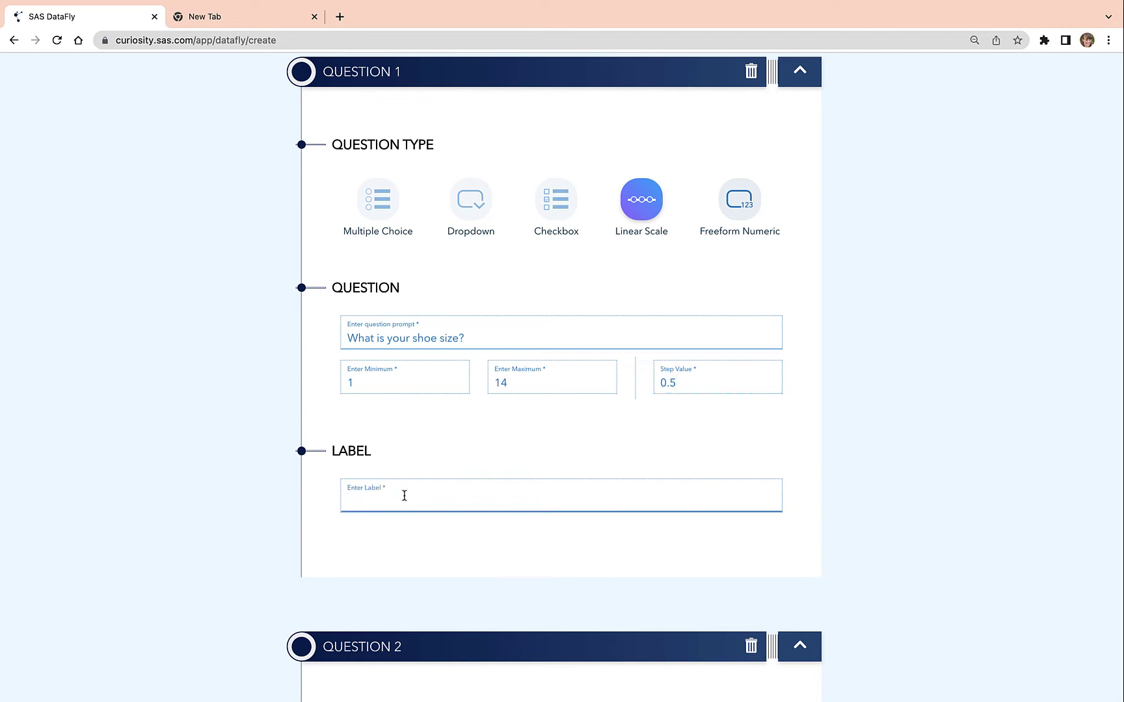
pyautogui.write('S')
pyautogui.press('BackSpace')
pyautogui.write('Shoe Size')
# Step: Make Question 2 a Freeform Numeric question with the prompt "What is your height in inches?"
pyautogui.scroll(-3, 404, 496)
pyautogui.scroll(-10, 691, 322)
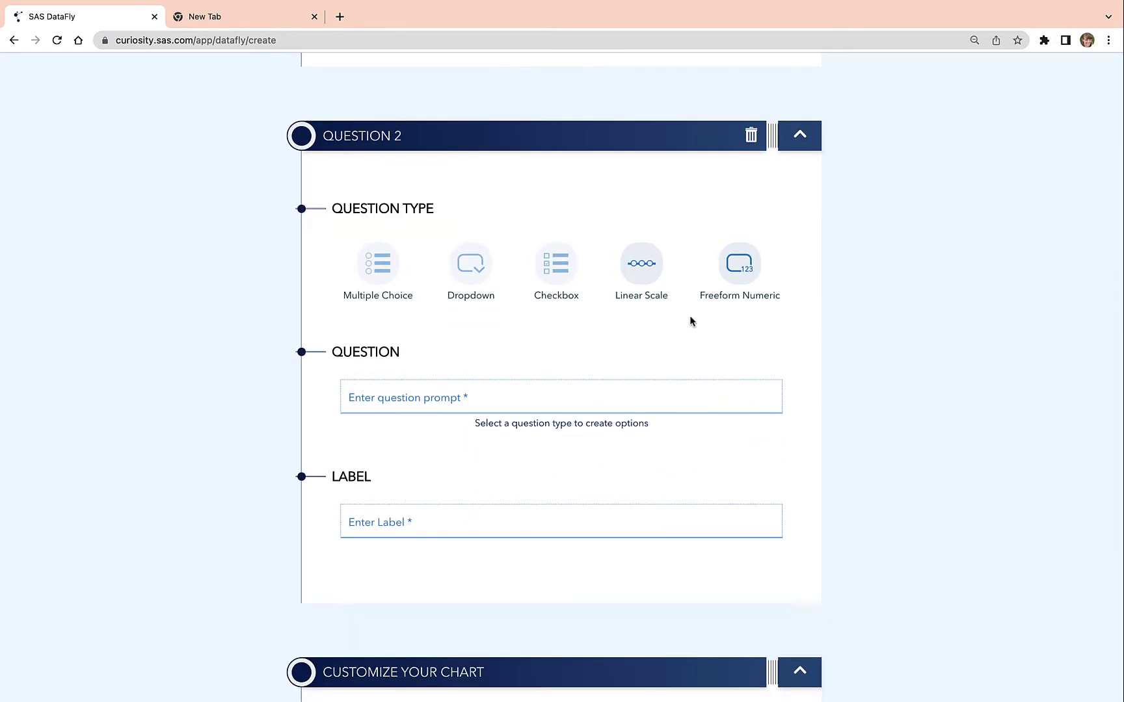
pyautogui.click(735, 270)
pyautogui.click(524, 400)
pyautogui.write('Wh')
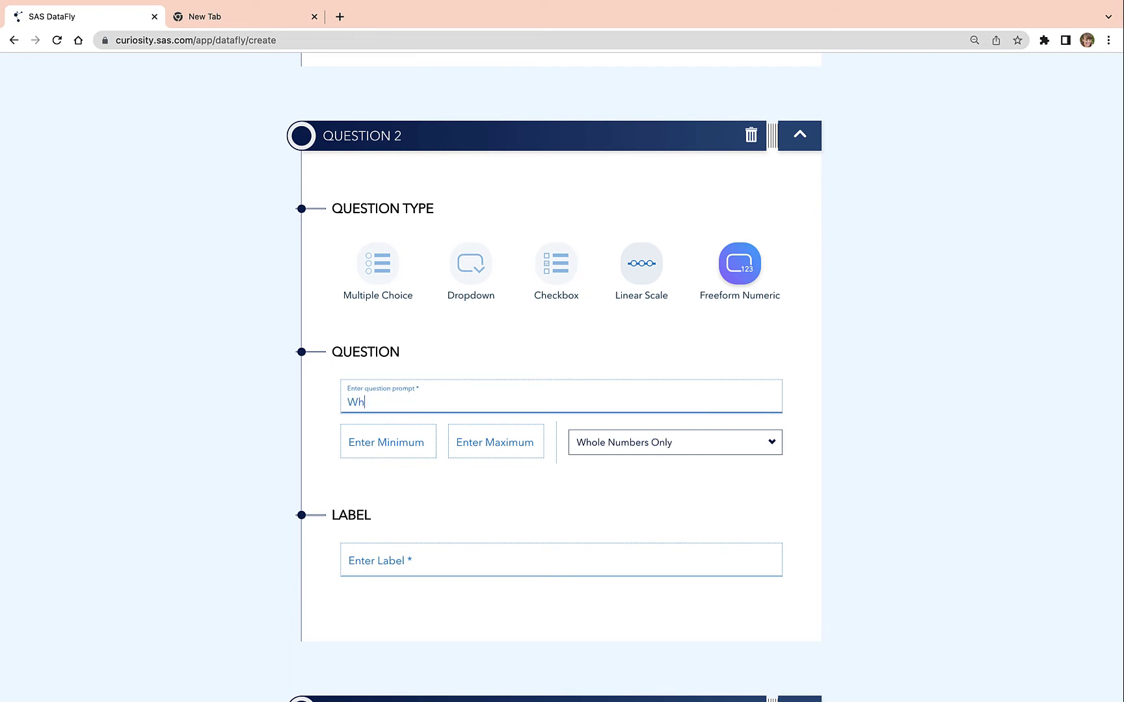
pyautogui.write('at is your height in inches?')
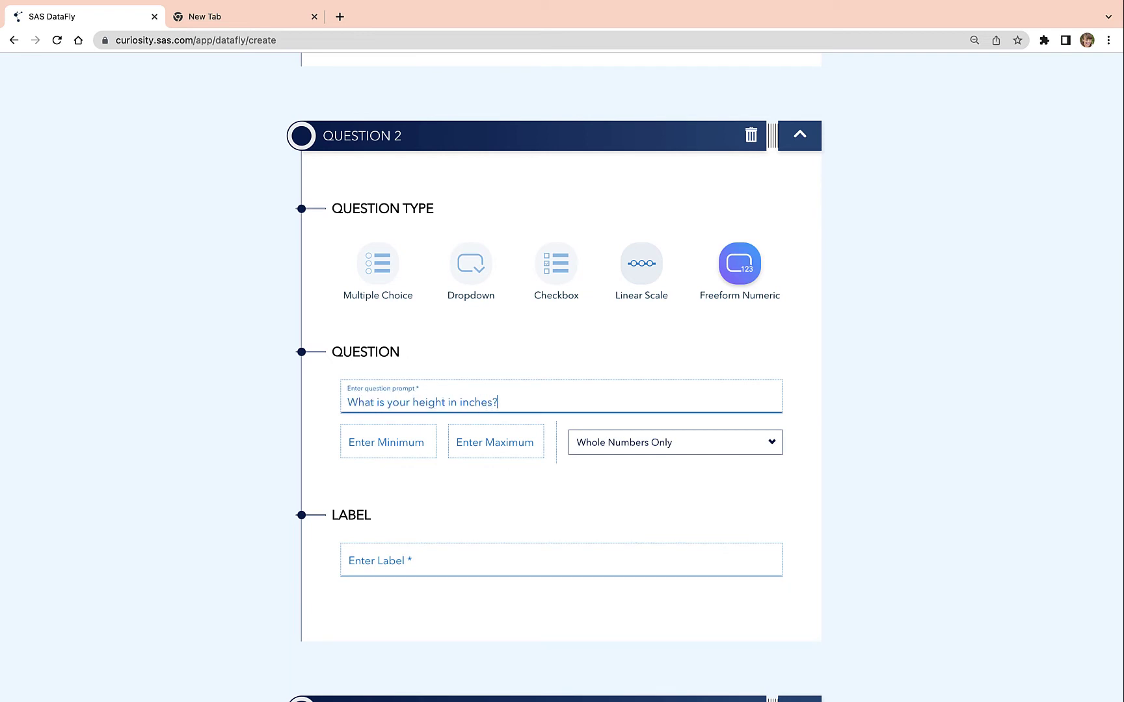
# Step: Restrict the height answers to between 50 and 80 and review the allowed number formats
pyautogui.click(389, 435)
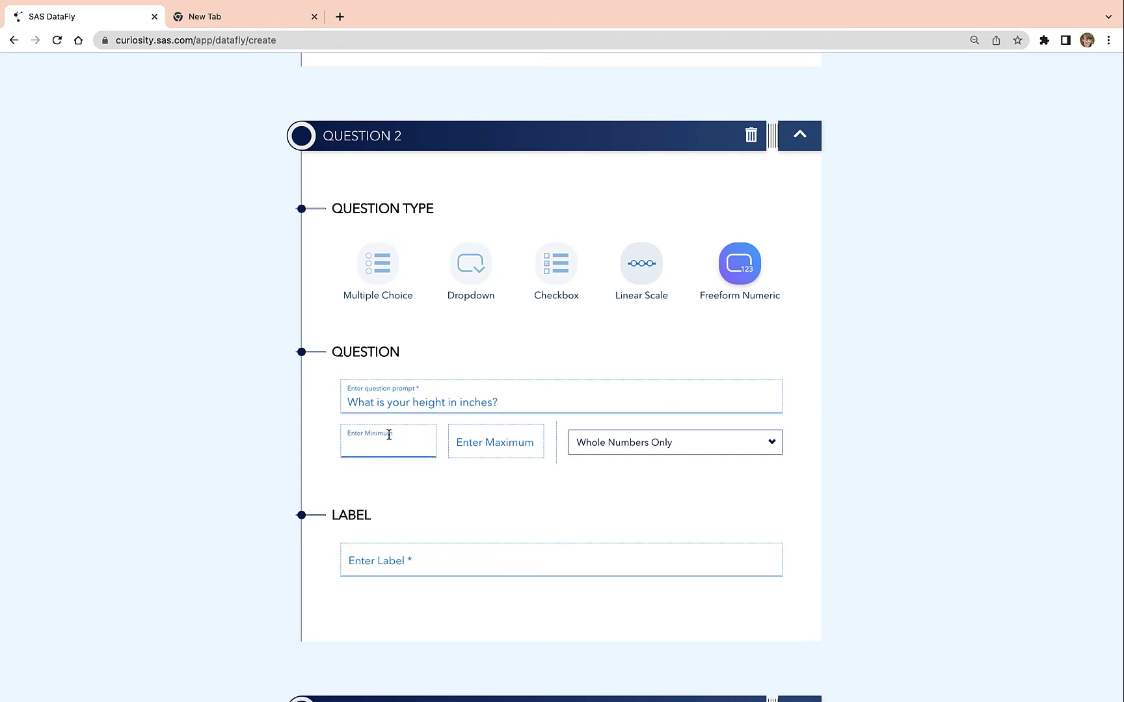
pyautogui.write('50')
pyautogui.click(481, 444)
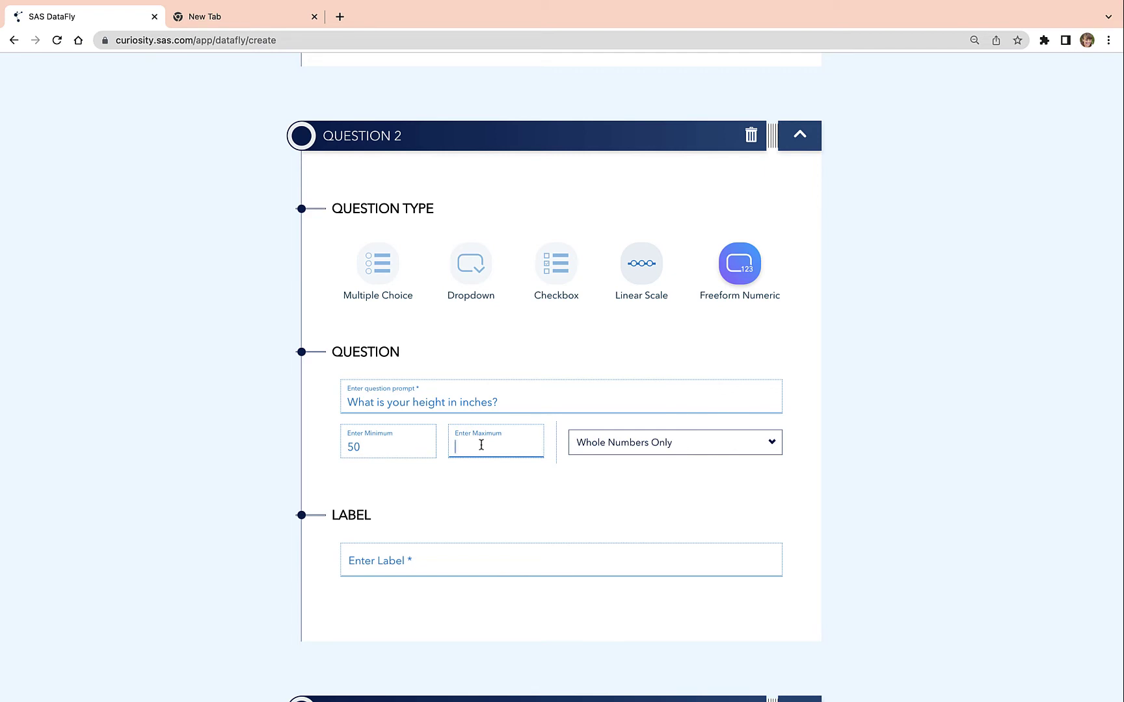
pyautogui.write('80')
pyautogui.click(625, 489)
pyautogui.click(747, 442)
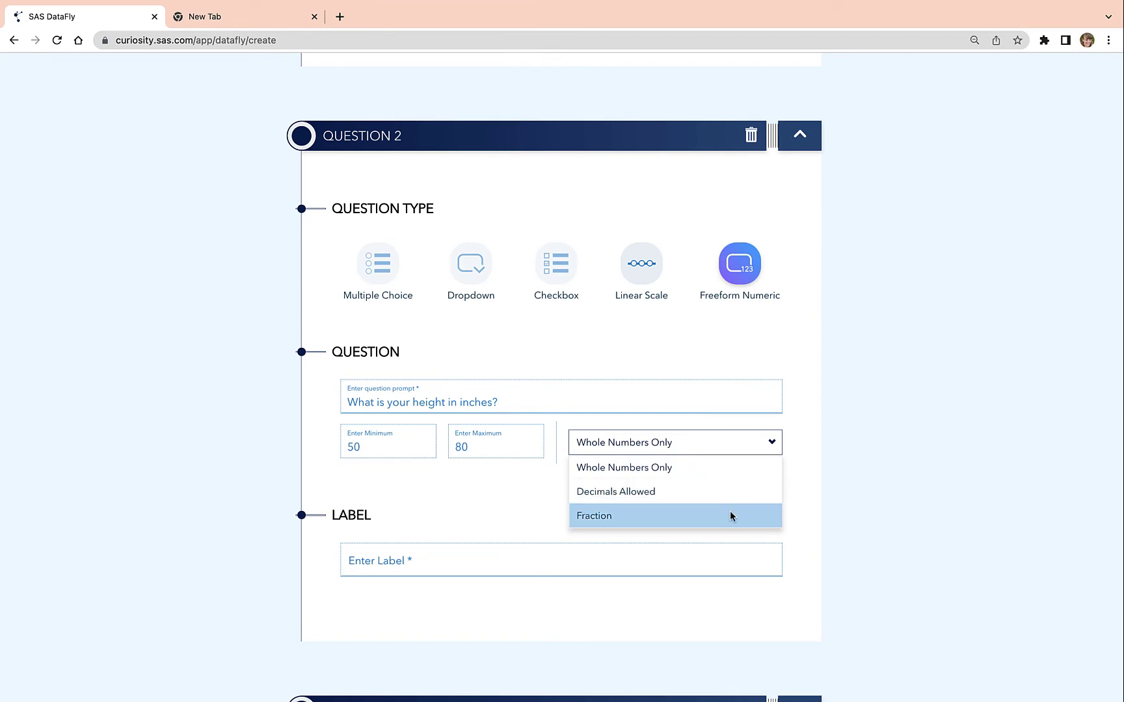
pyautogui.click(809, 548)
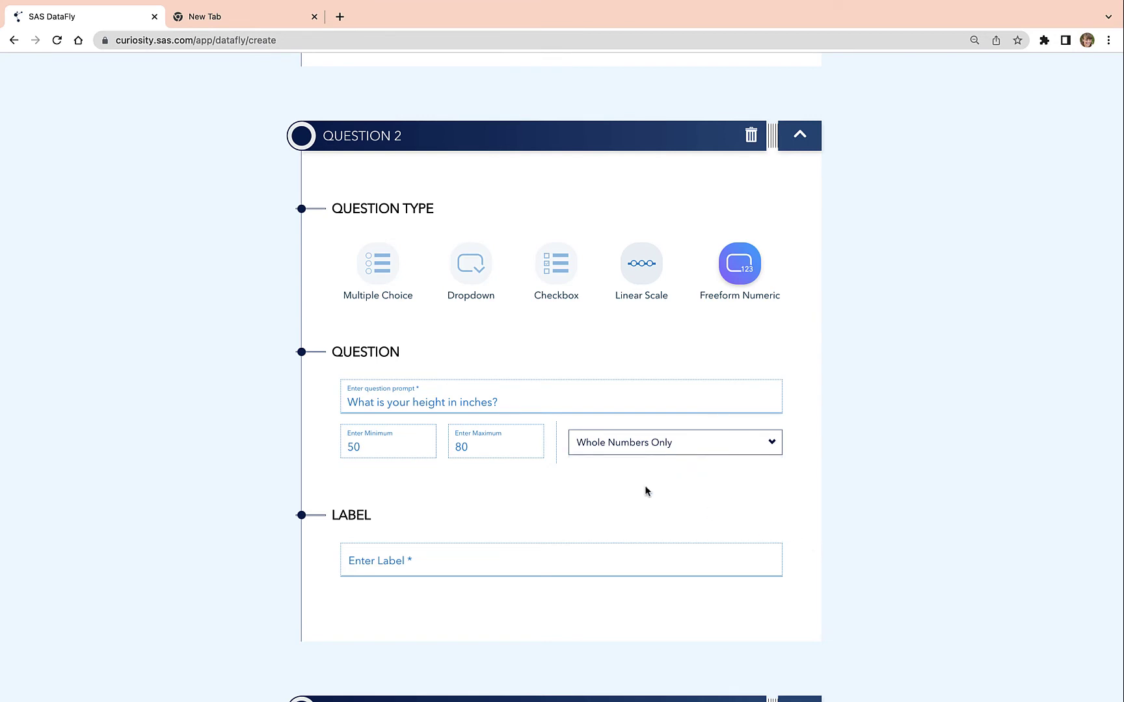
# Step: Label Question 2 as "Height (inches)"
pyautogui.scroll(-3, 645, 491)
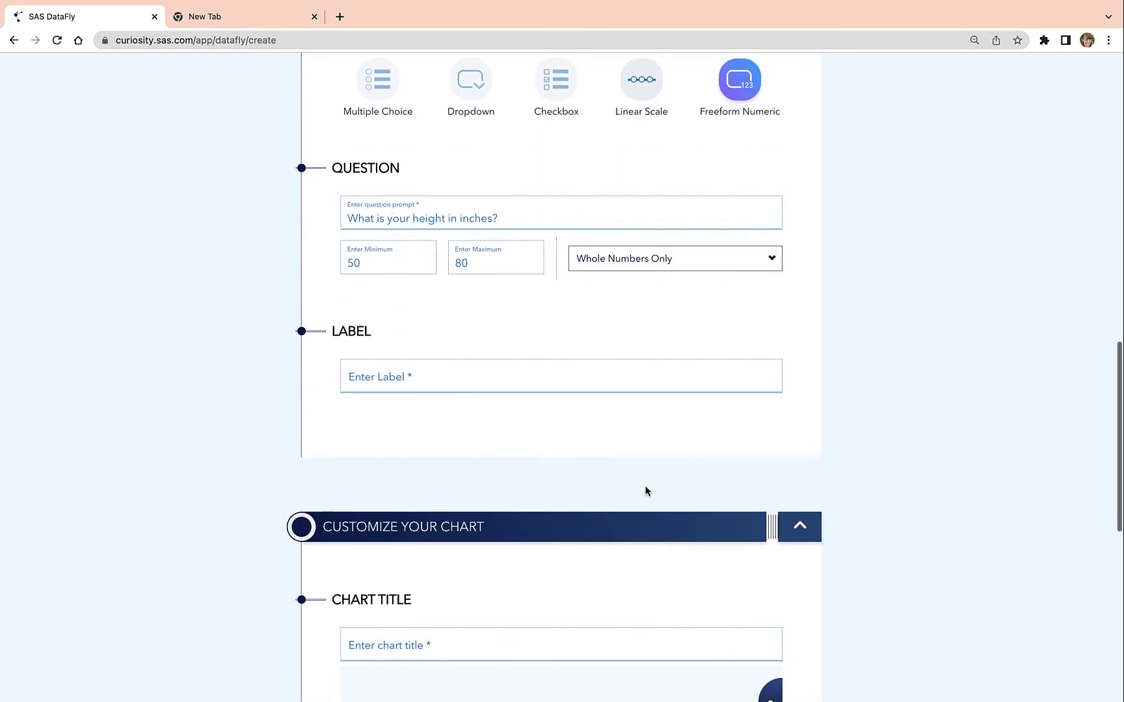
pyautogui.click(546, 380)
pyautogui.write('Height (inches)')
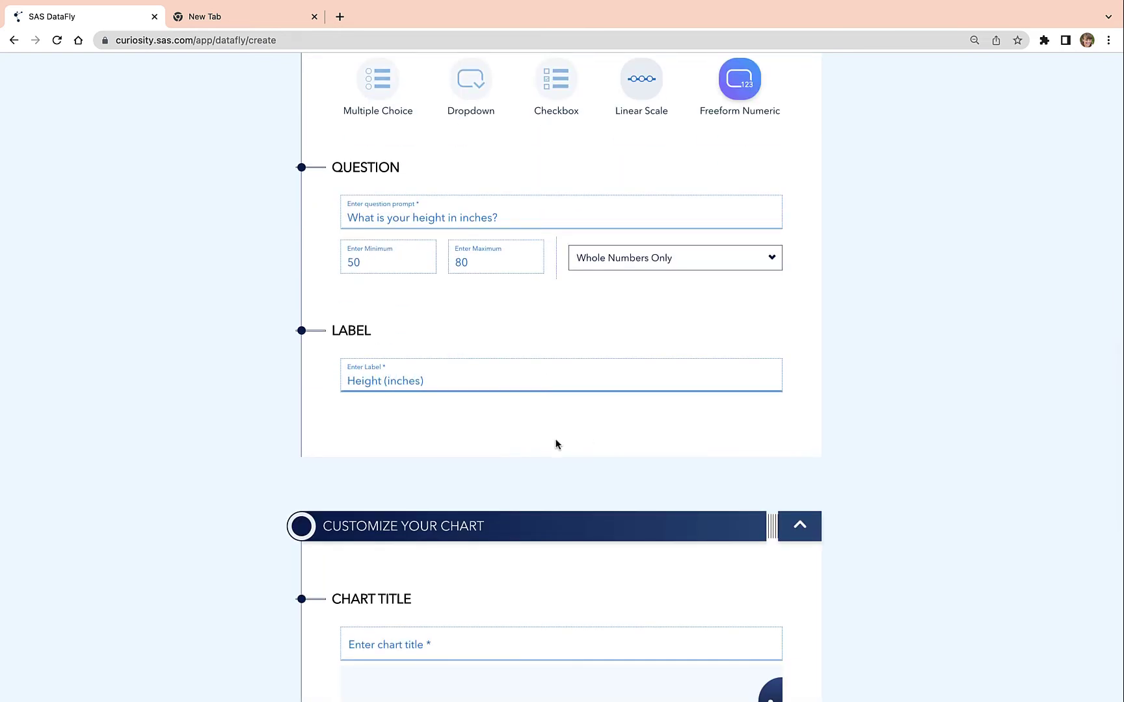
# Step: Title the scatter plot "Height vs. Shoe Size"
pyautogui.scroll(-5, 556, 444)
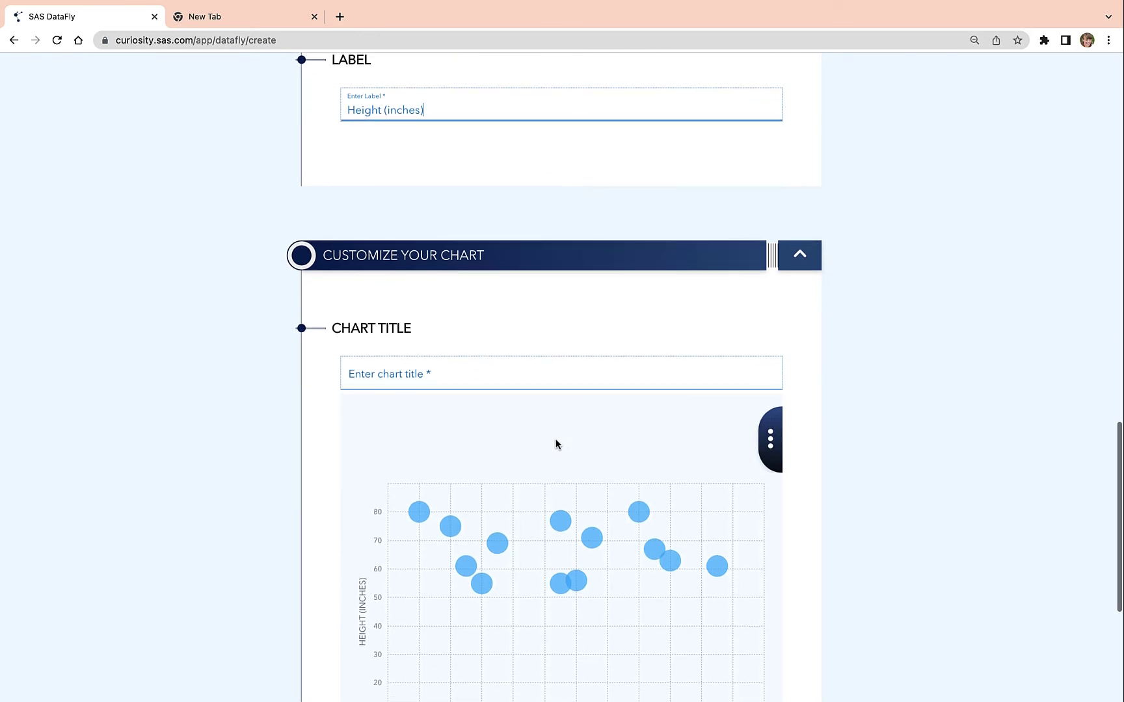
pyautogui.scroll(-2, 556, 445)
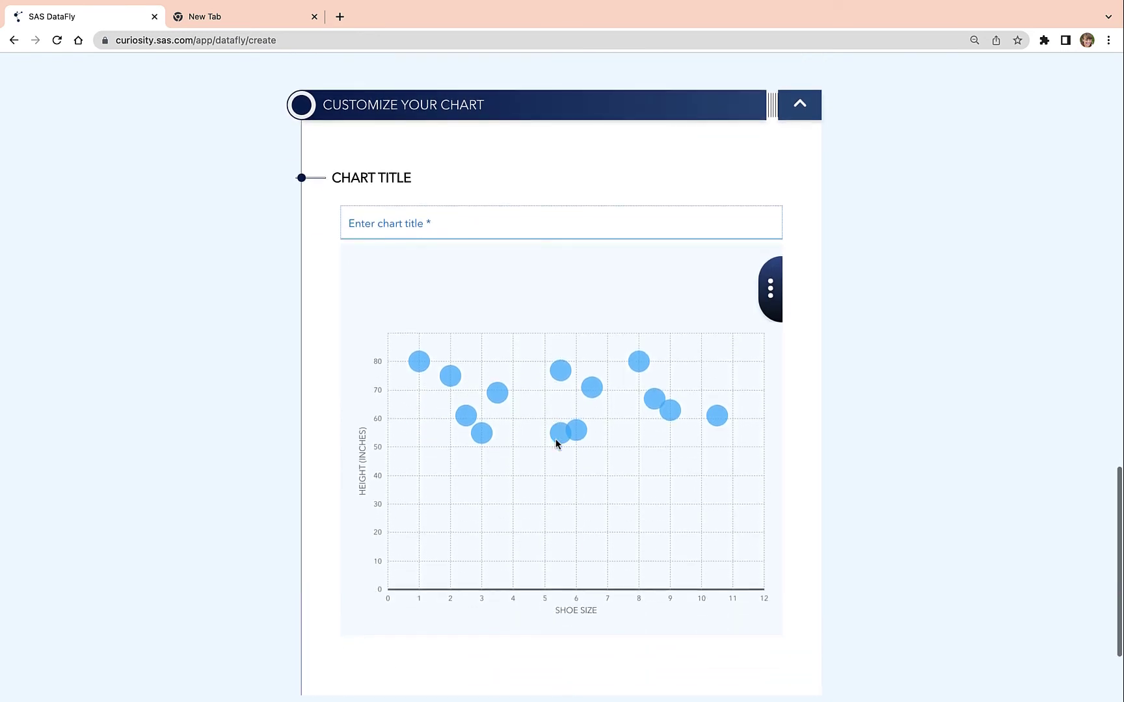
pyautogui.click(444, 225)
pyautogui.write('Hei')
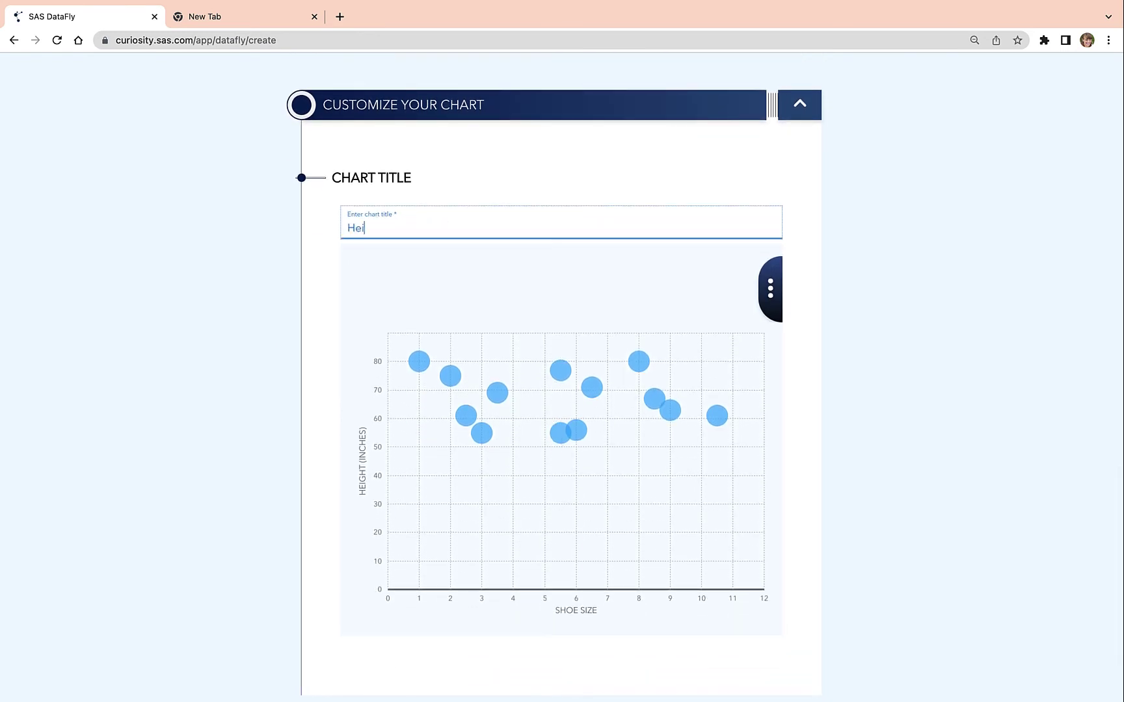
pyautogui.write('ght vs. Shoe Size')
# Step: Set the scatter plot's Y-axis start to 50 in the advanced chart options and collapse the options
pyautogui.click(771, 291)
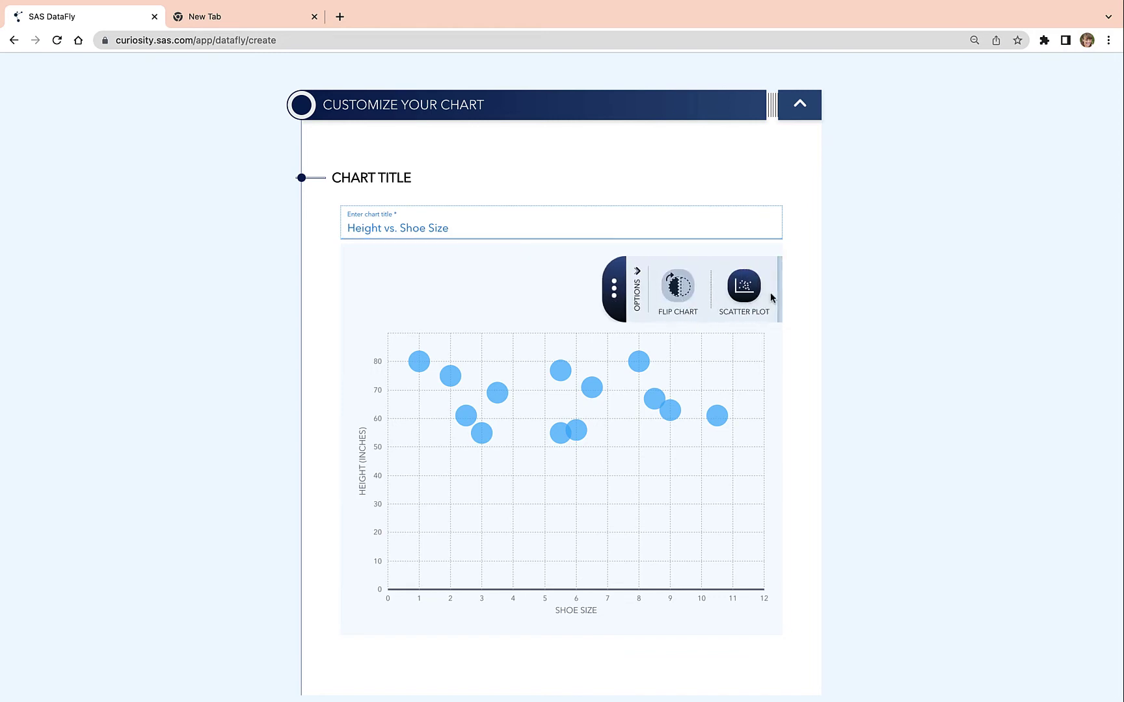
pyautogui.click(772, 296)
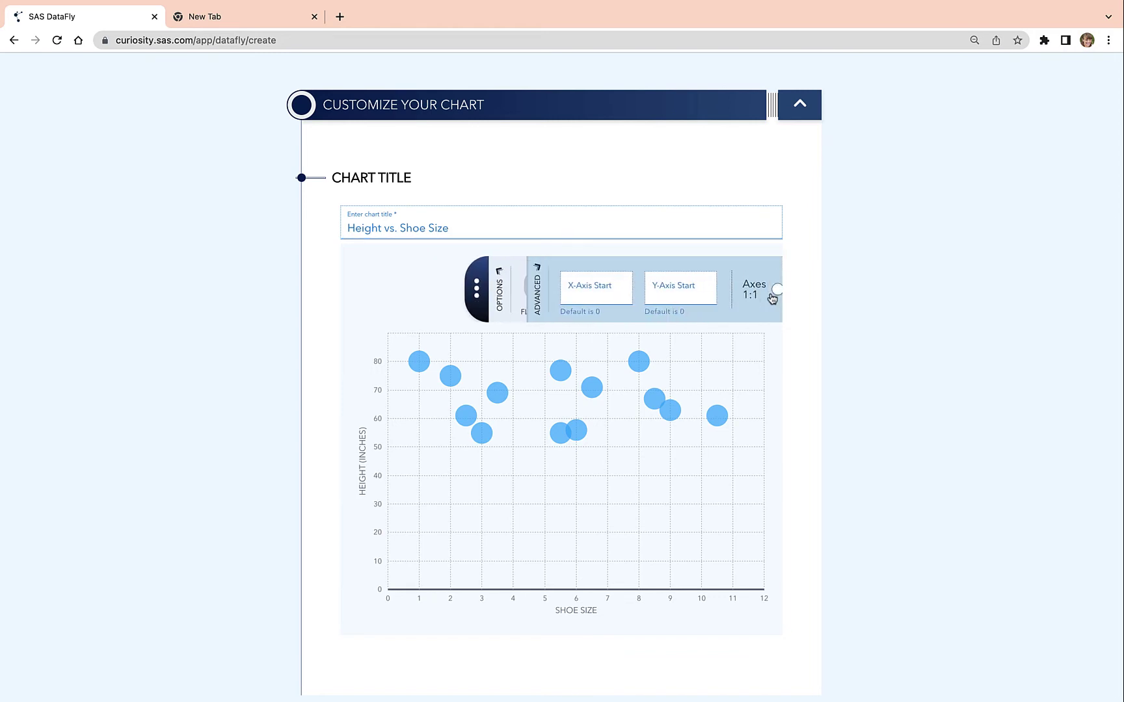
pyautogui.click(649, 284)
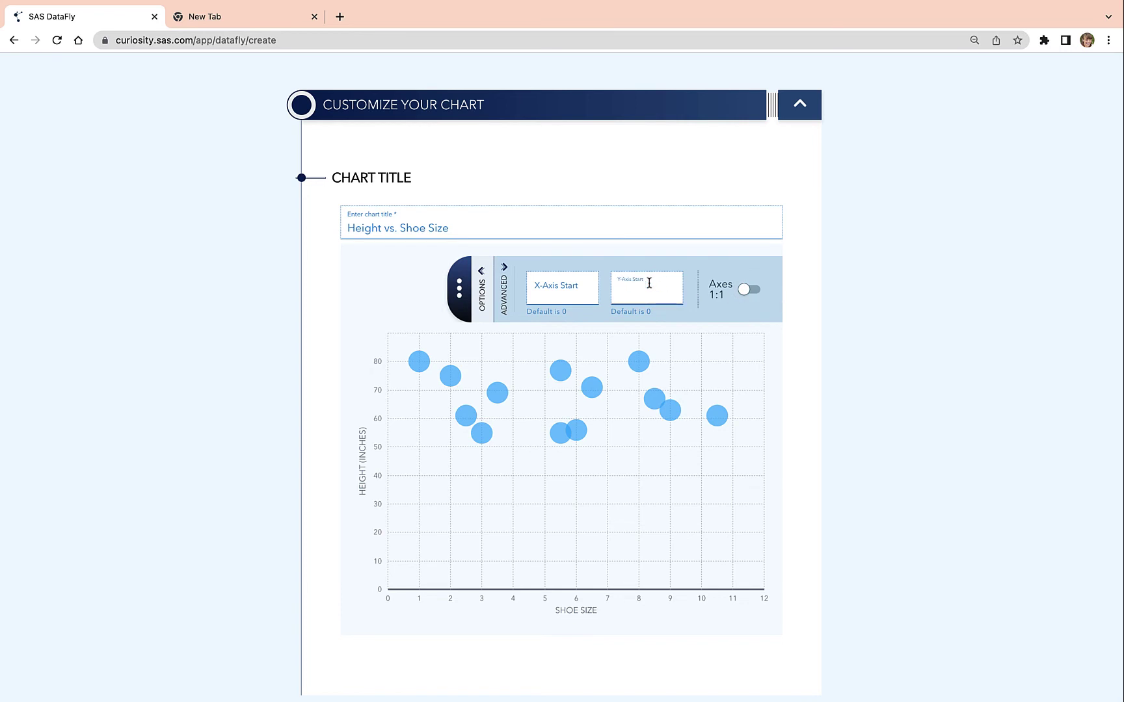
pyautogui.write('50')
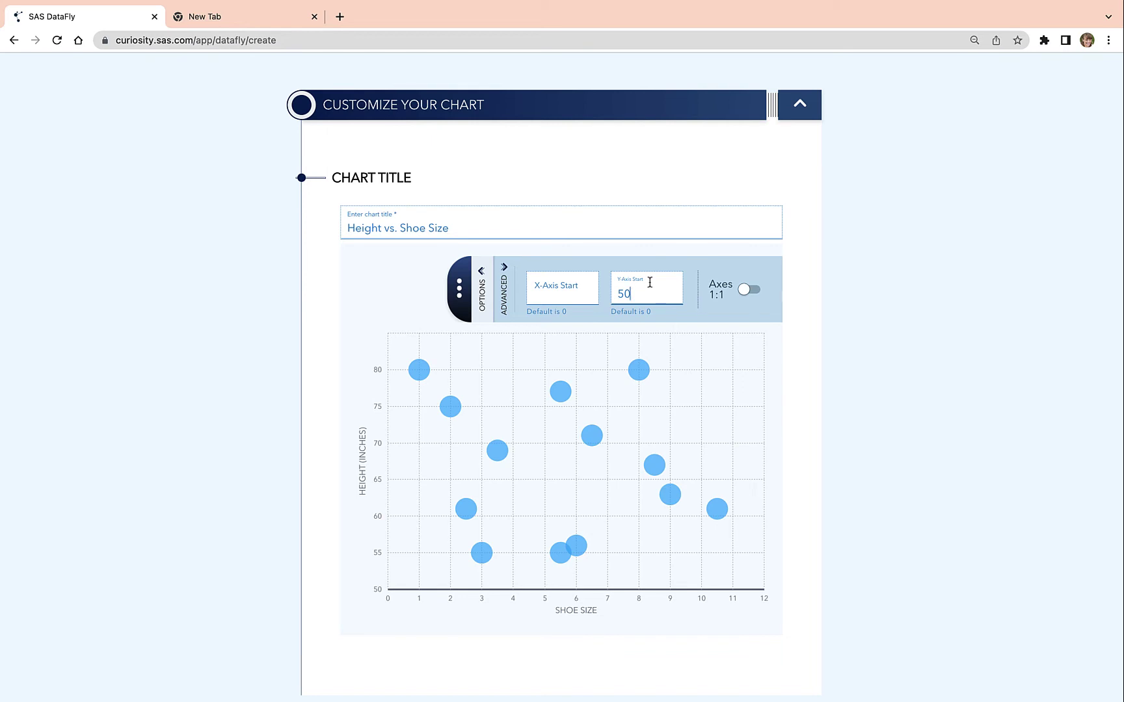
pyautogui.click(461, 294)
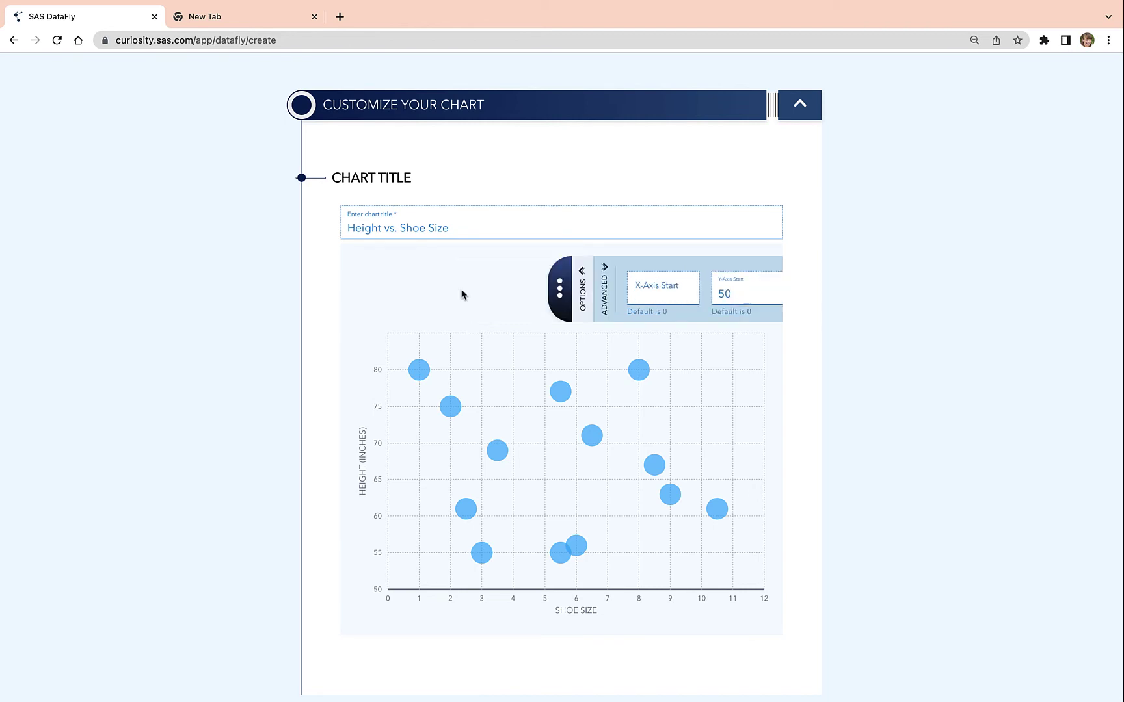
# Step: Save the scatter plot template and proceed to its title, description and link settings
pyautogui.scroll(-3, 611, 524)
pyautogui.scroll(-1, 611, 528)
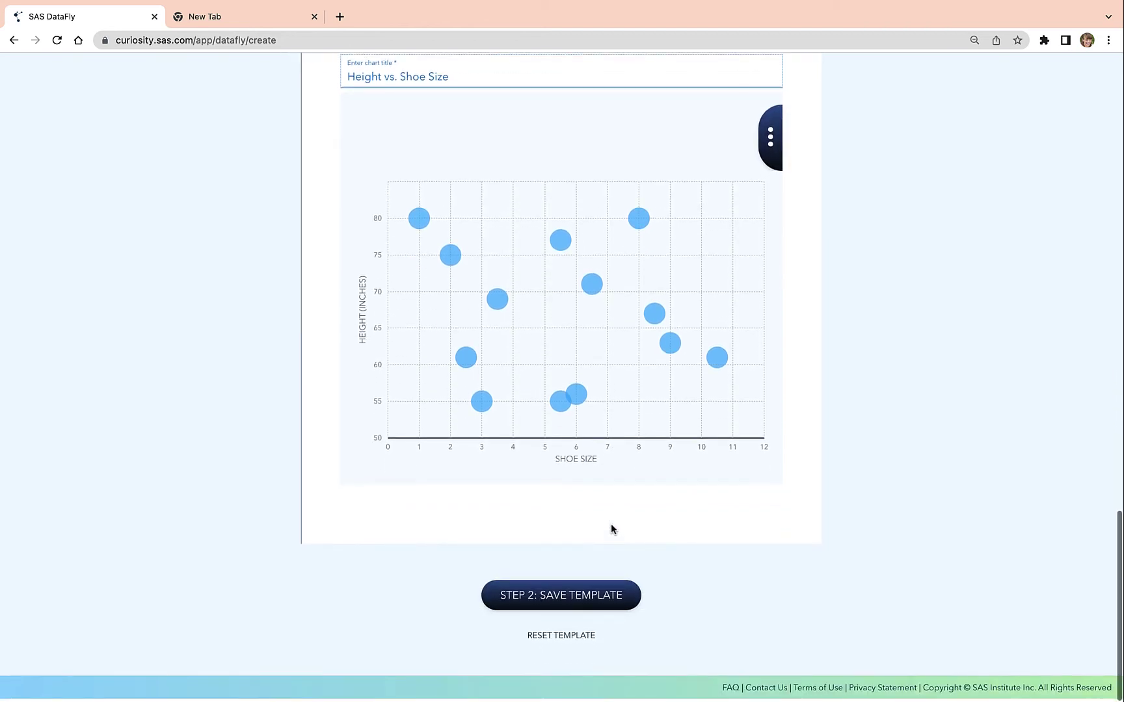
pyautogui.click(545, 614)
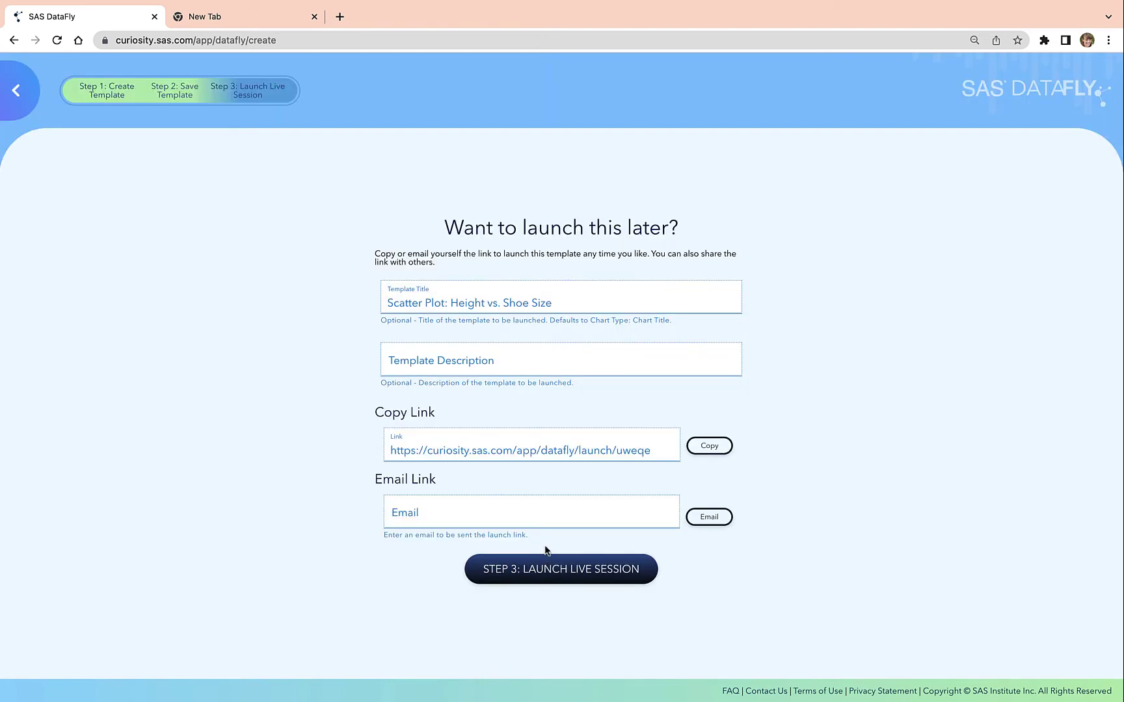
# Step: Describe the template as "Explore correlations by comparing heights and shoe sizes of students." and copy its launch link
pyautogui.click(467, 364)
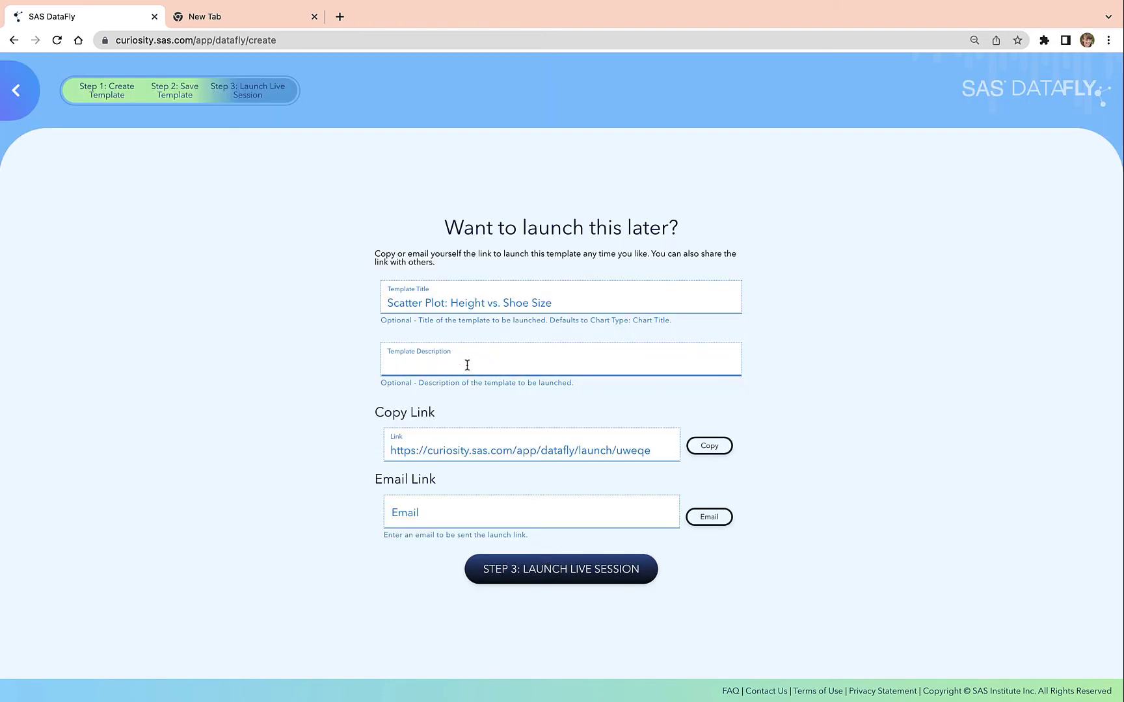
pyautogui.write('Explore correlations by comparing heights and shoe sizes')
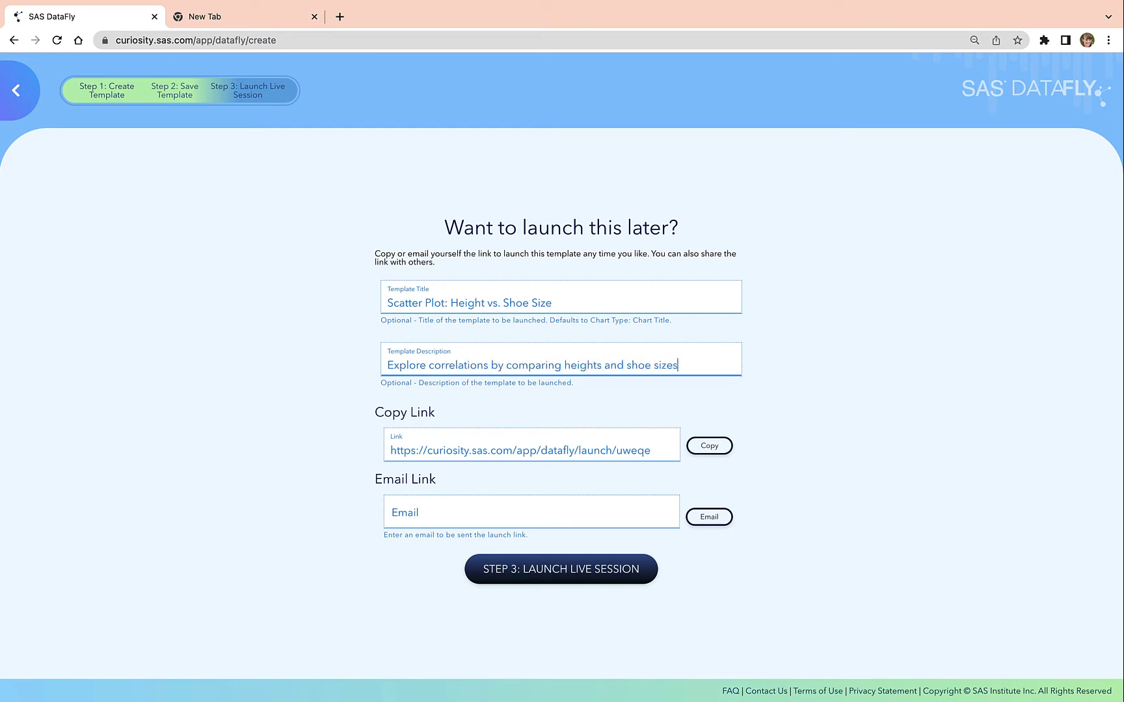
pyautogui.write(' of students.')
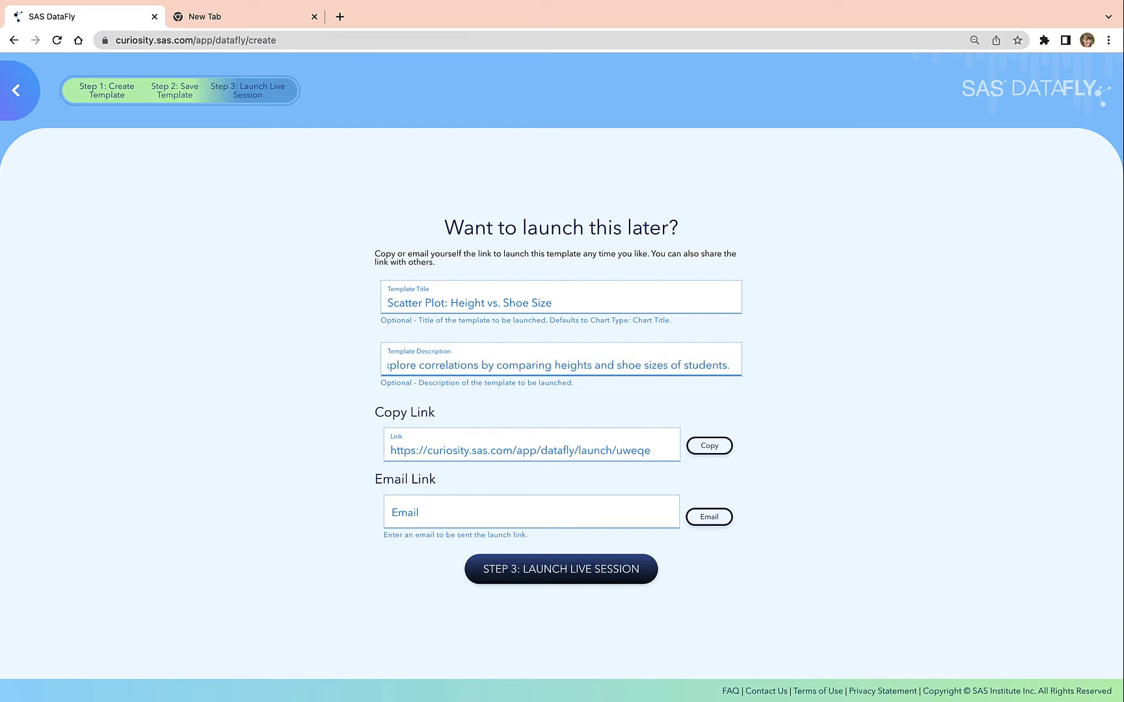
pyautogui.click(709, 446)
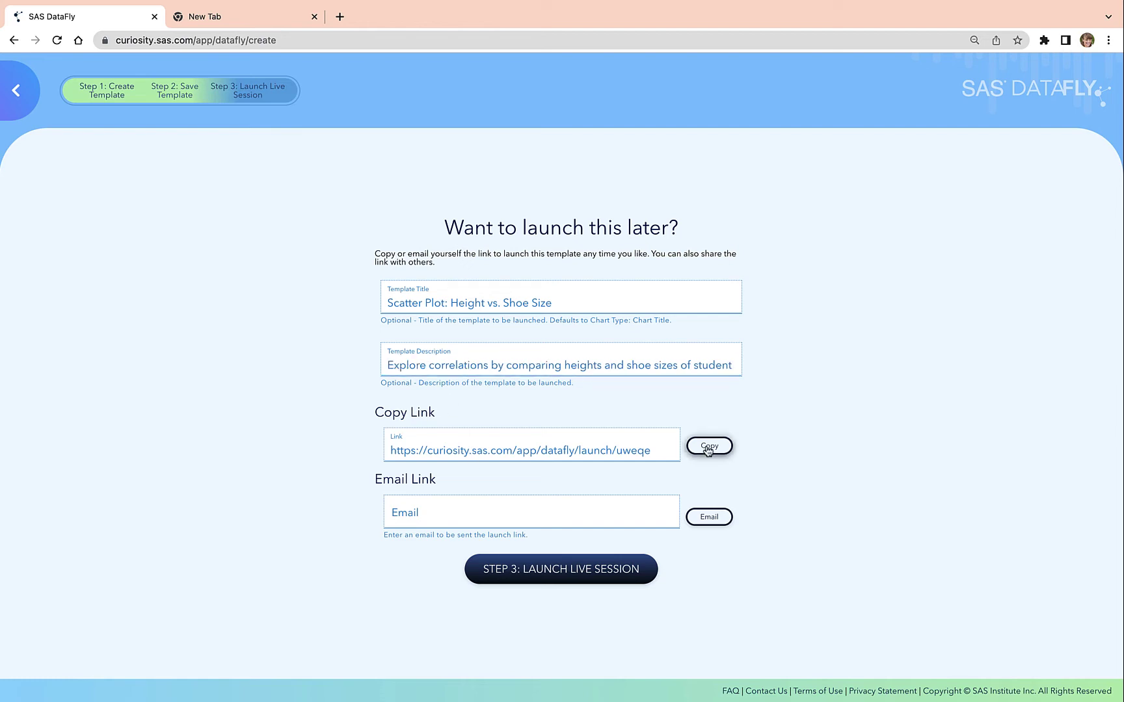
# Step: Proceed to the live session settings and set the live session code to HELP2
pyautogui.click(515, 571)
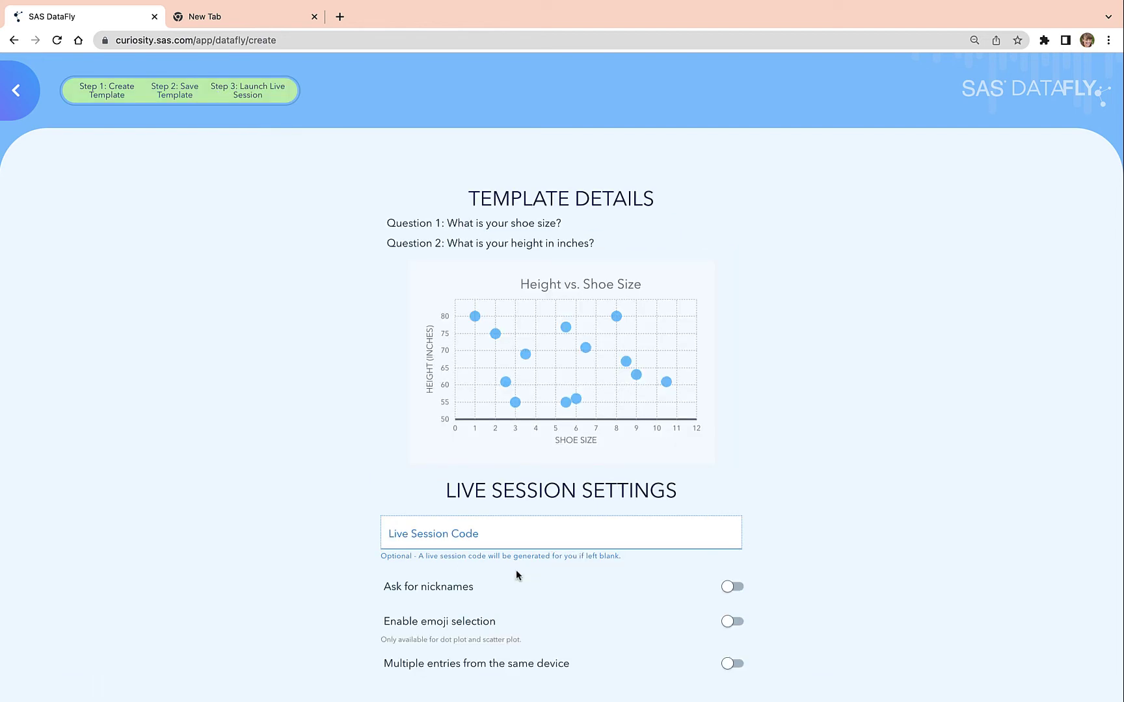
pyautogui.scroll(-3, 516, 572)
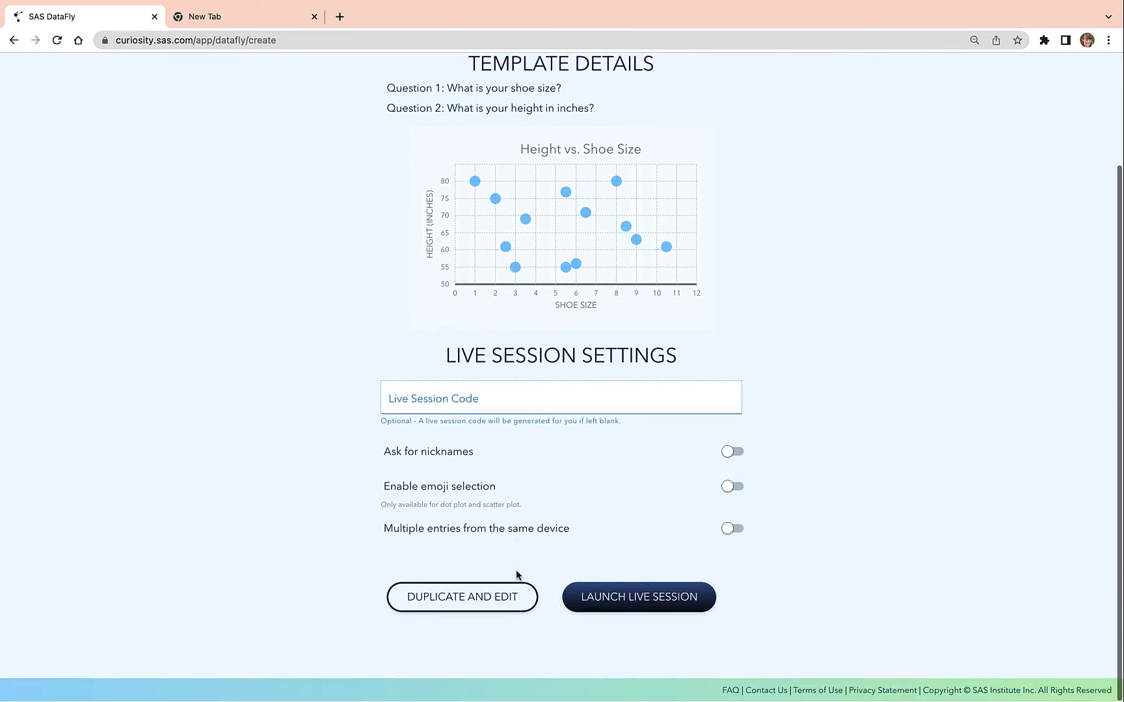
pyautogui.click(542, 394)
pyautogui.write('HELP2')
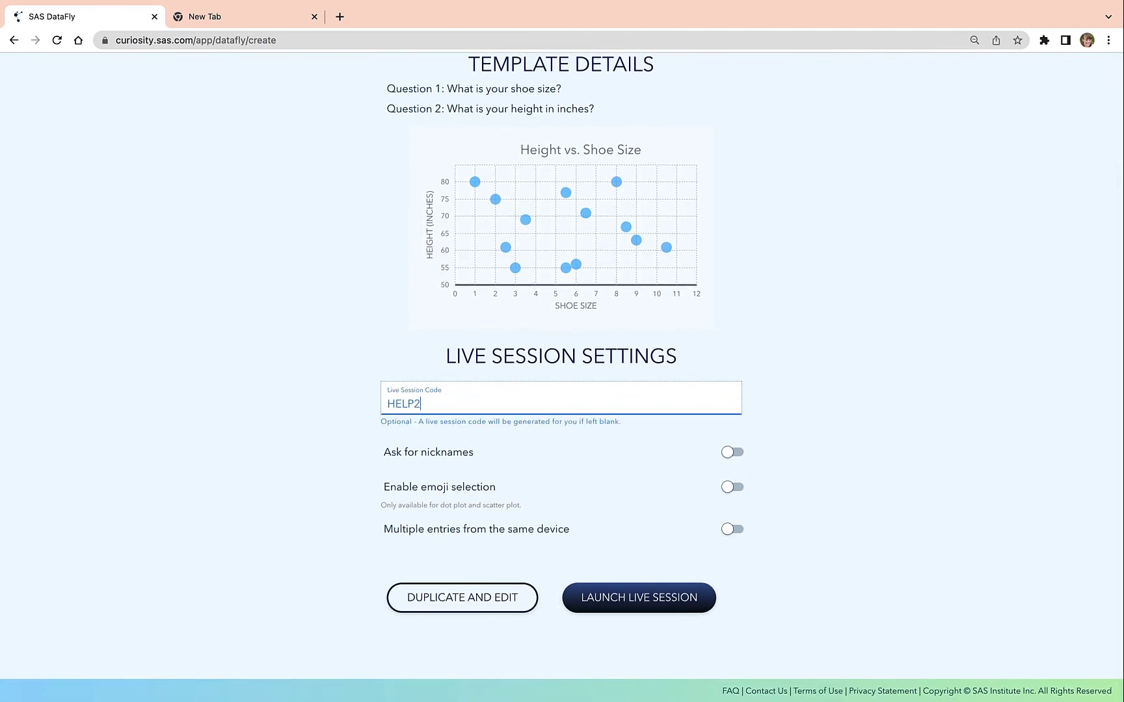
# Step: Turn on nicknames, emoji selection and multiple entries from the same device, and launch the live session
pyautogui.click(741, 456)
pyautogui.click(738, 488)
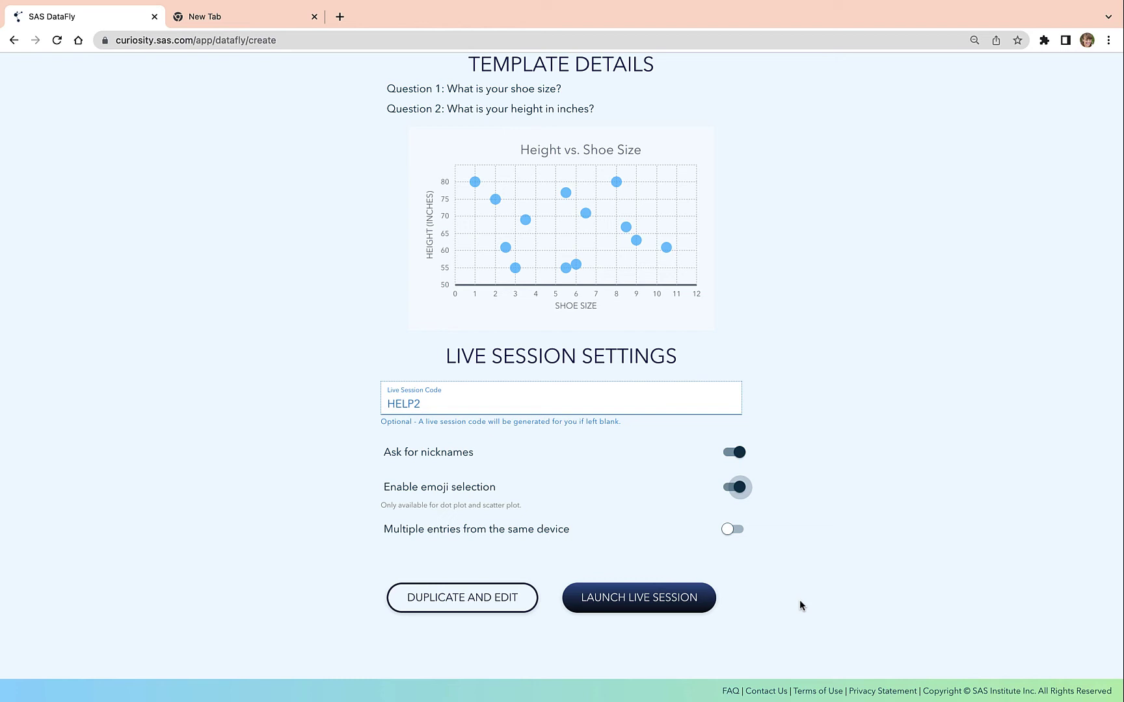
pyautogui.click(732, 531)
pyautogui.click(629, 608)
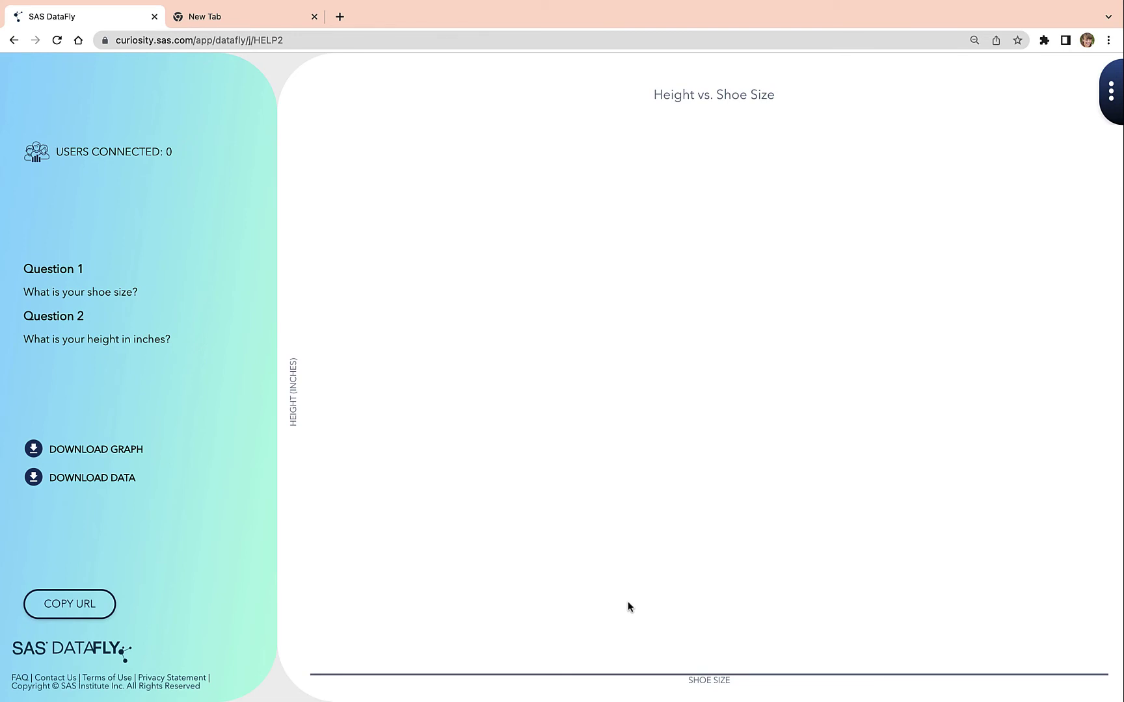
# Step: Copy the live session's URL and open it in the student's browser window
pyautogui.click(197, 40)
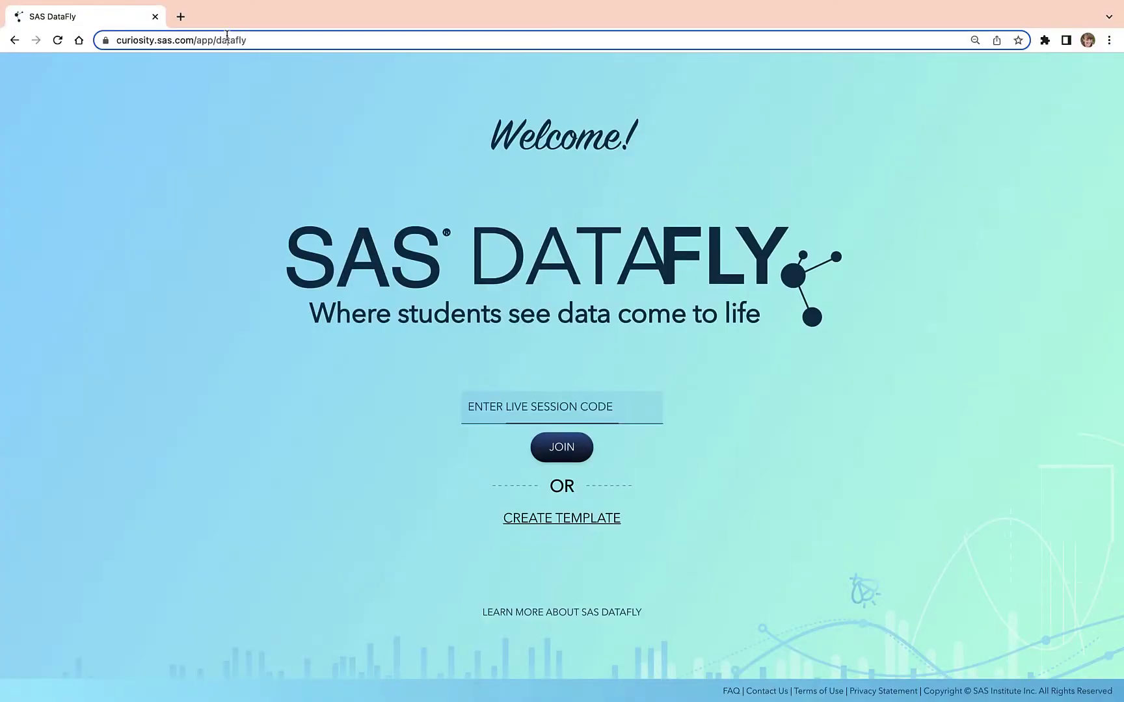
pyautogui.click(227, 35)
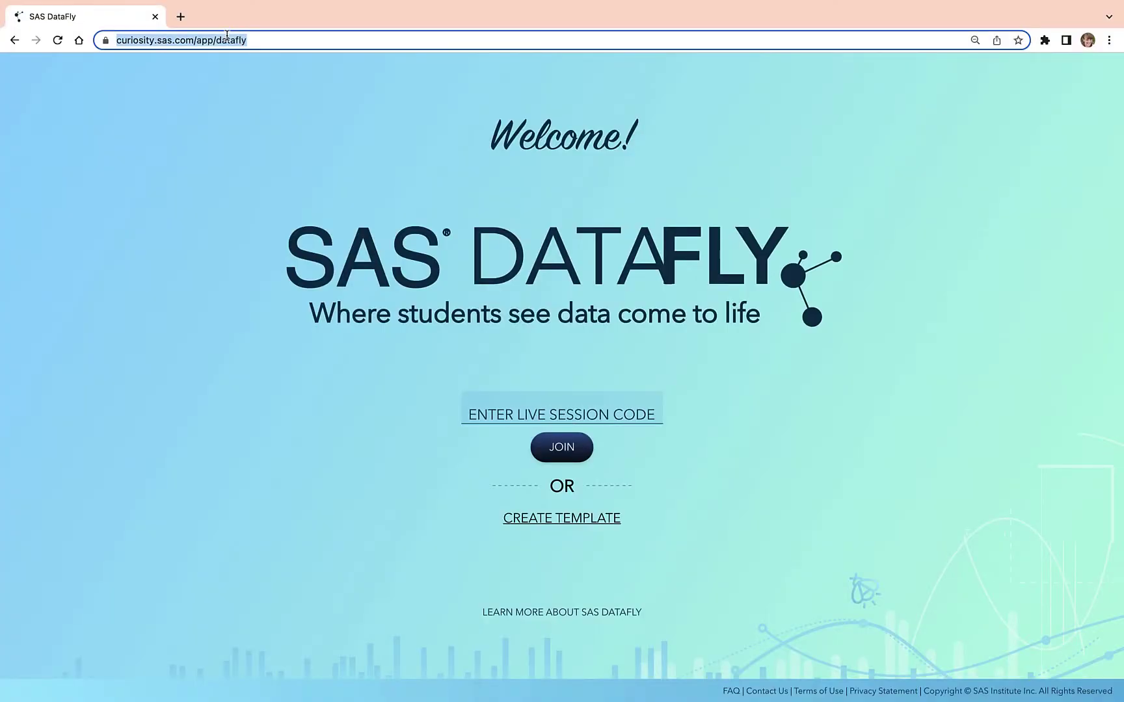
pyautogui.press('super+v')
pyautogui.press('Return')
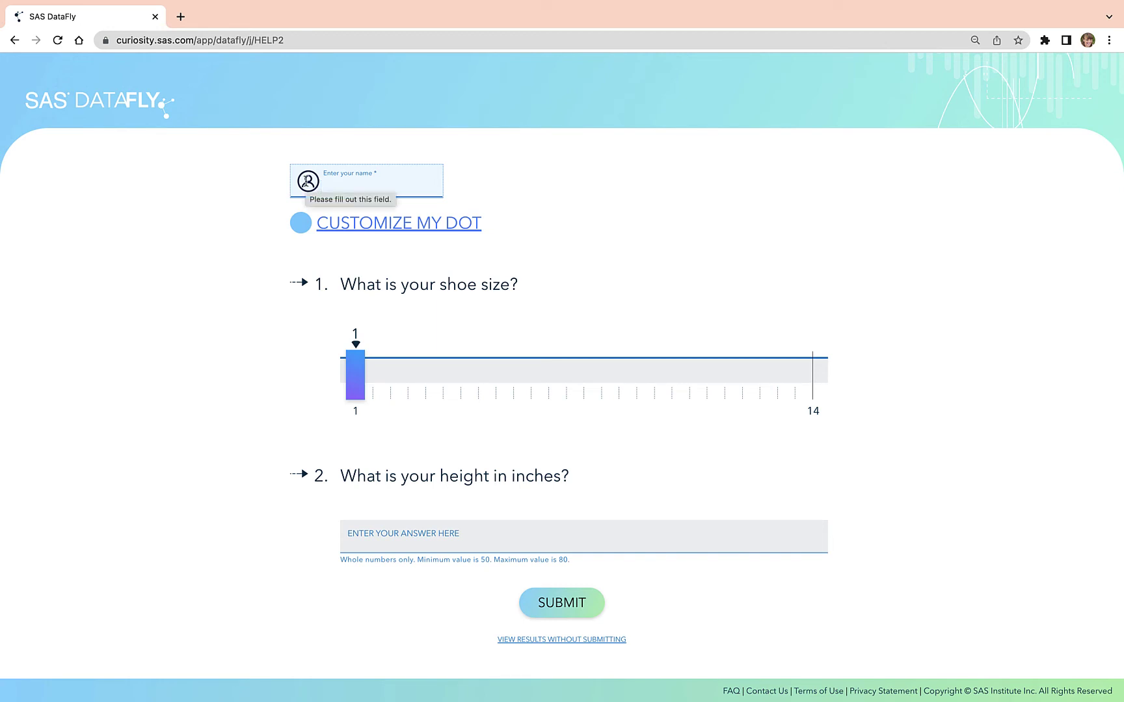
# Step: Enter the student's name and customize their dot with the teal color and the dog emoji
pyautogui.write('Jenni')
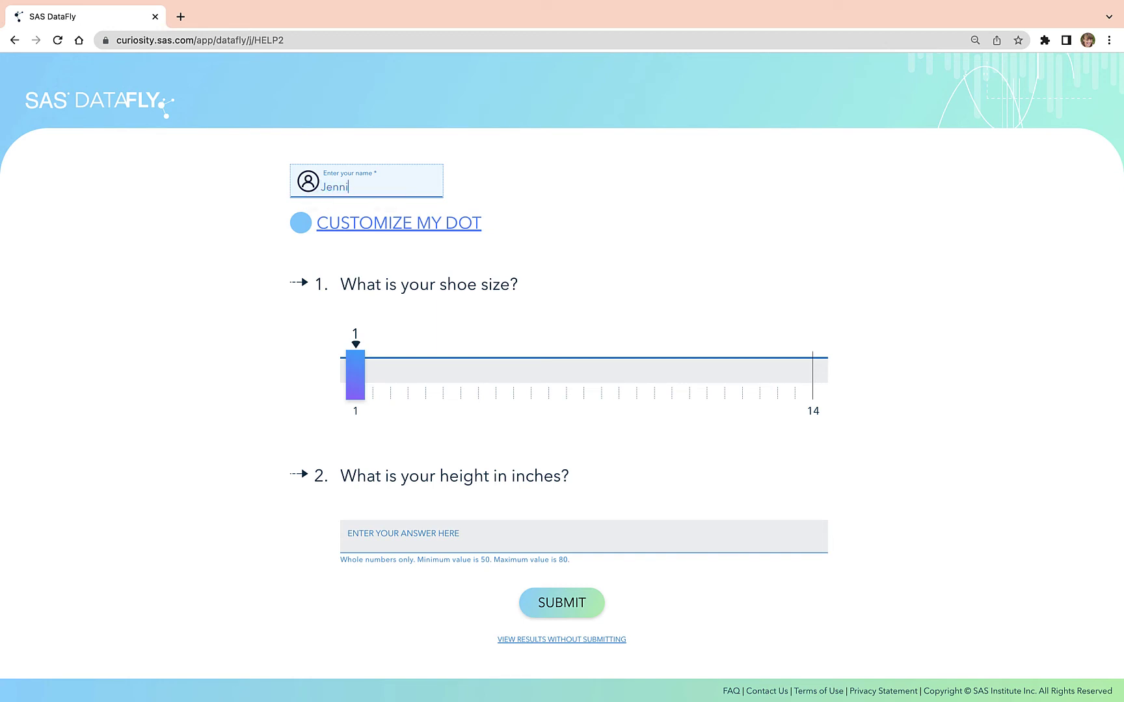
pyautogui.write('fer')
pyautogui.click(362, 222)
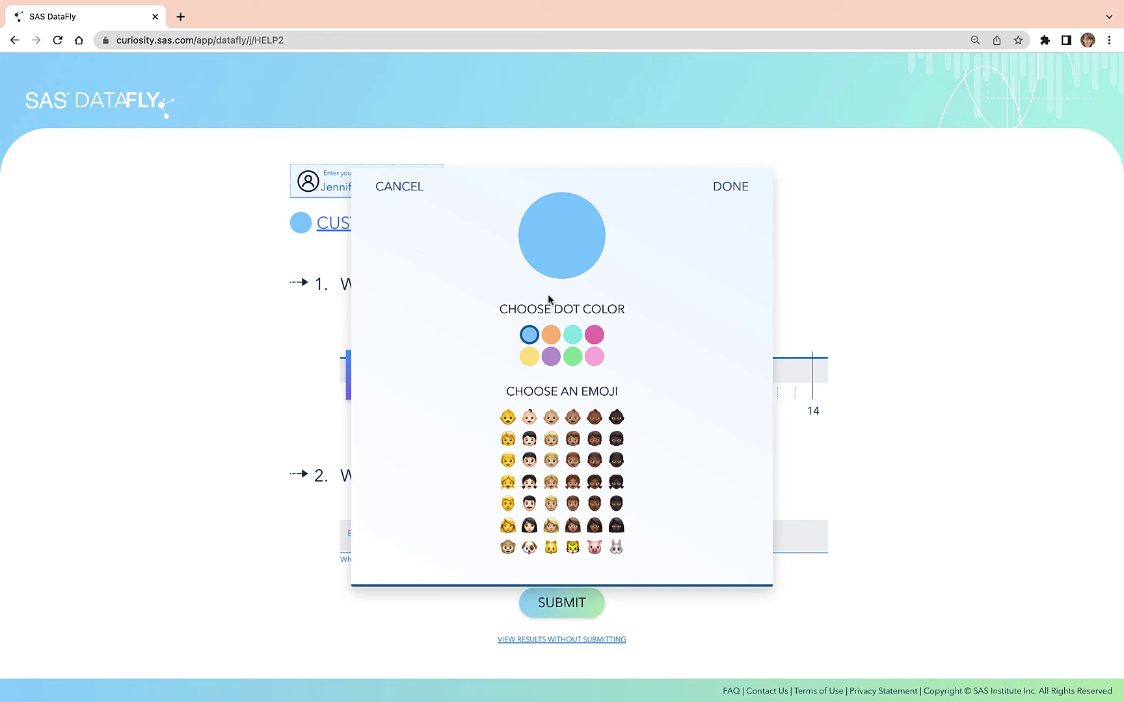
pyautogui.click(574, 337)
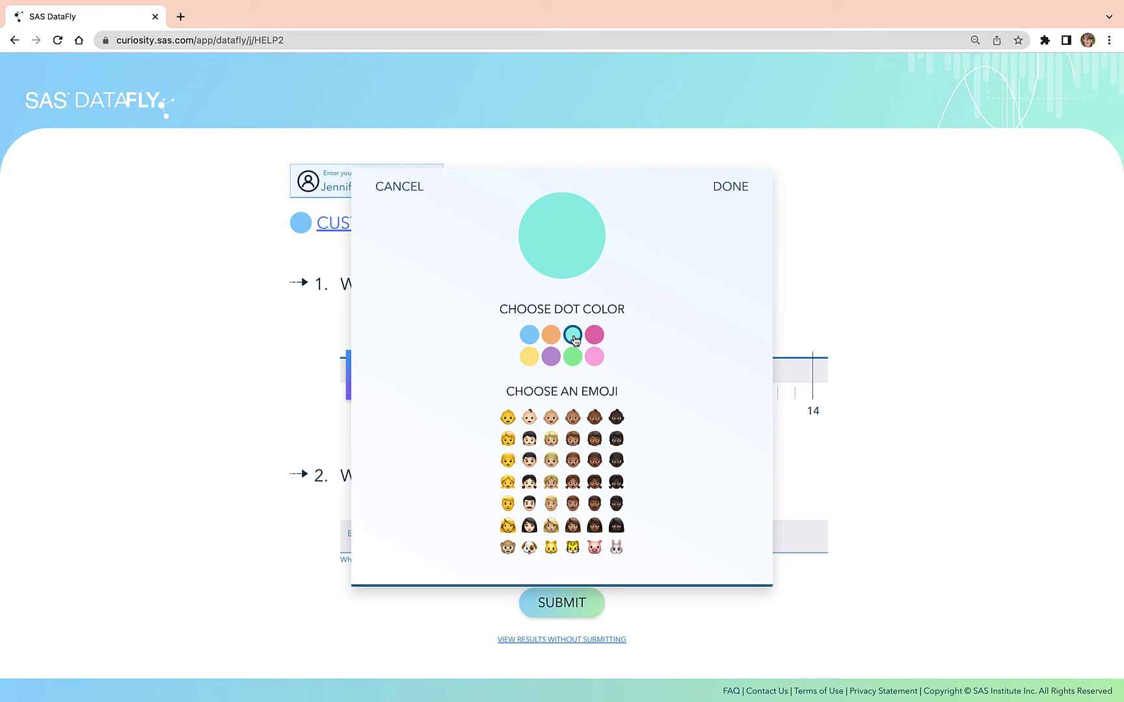
pyautogui.click(530, 550)
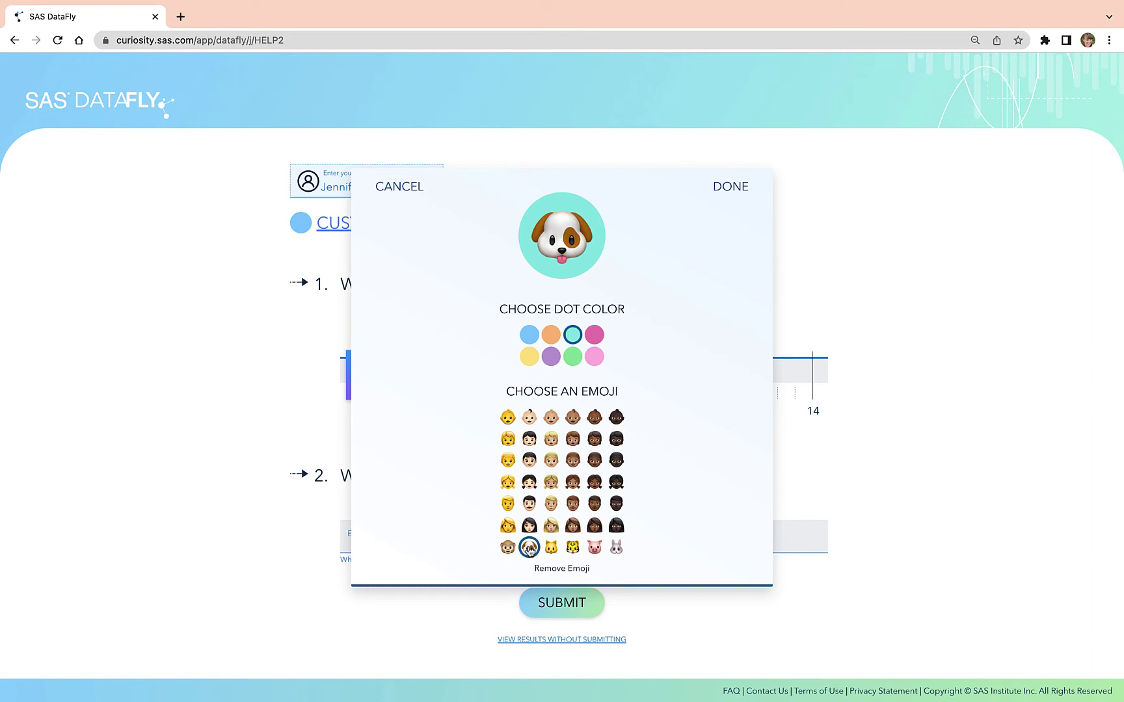
pyautogui.click(723, 197)
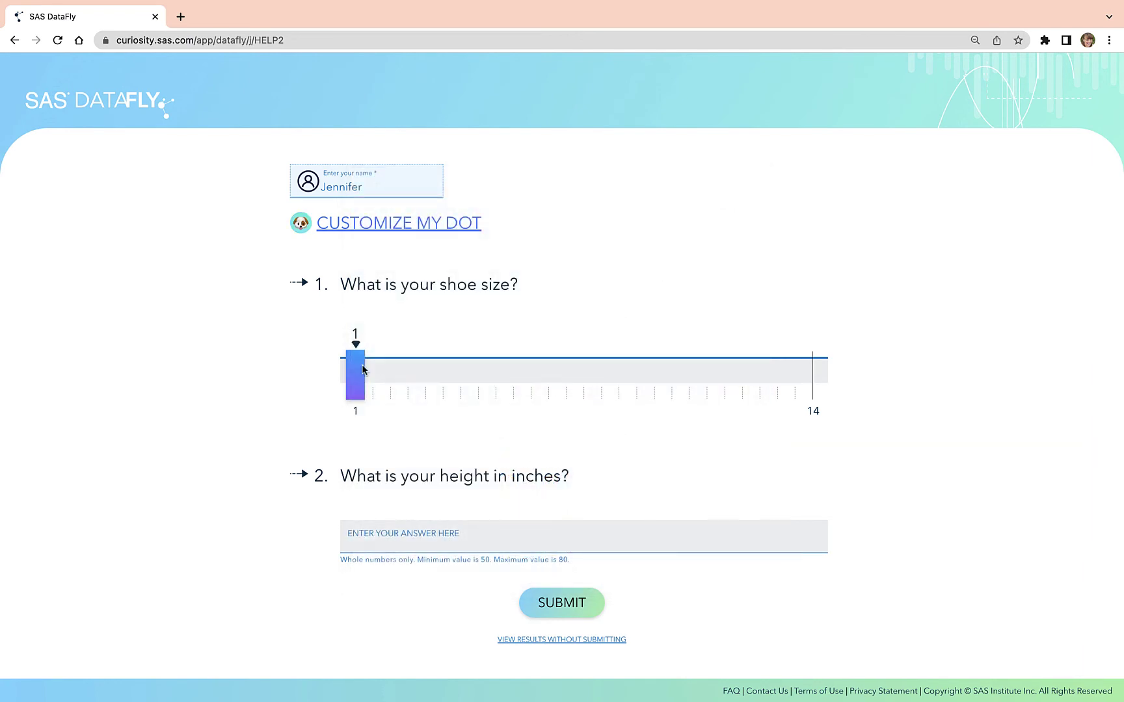
# Step: Answer with shoe size 8 and height 67 inches, and submit the response
pyautogui.moveTo(364, 371); pyautogui.dragTo(605, 425)
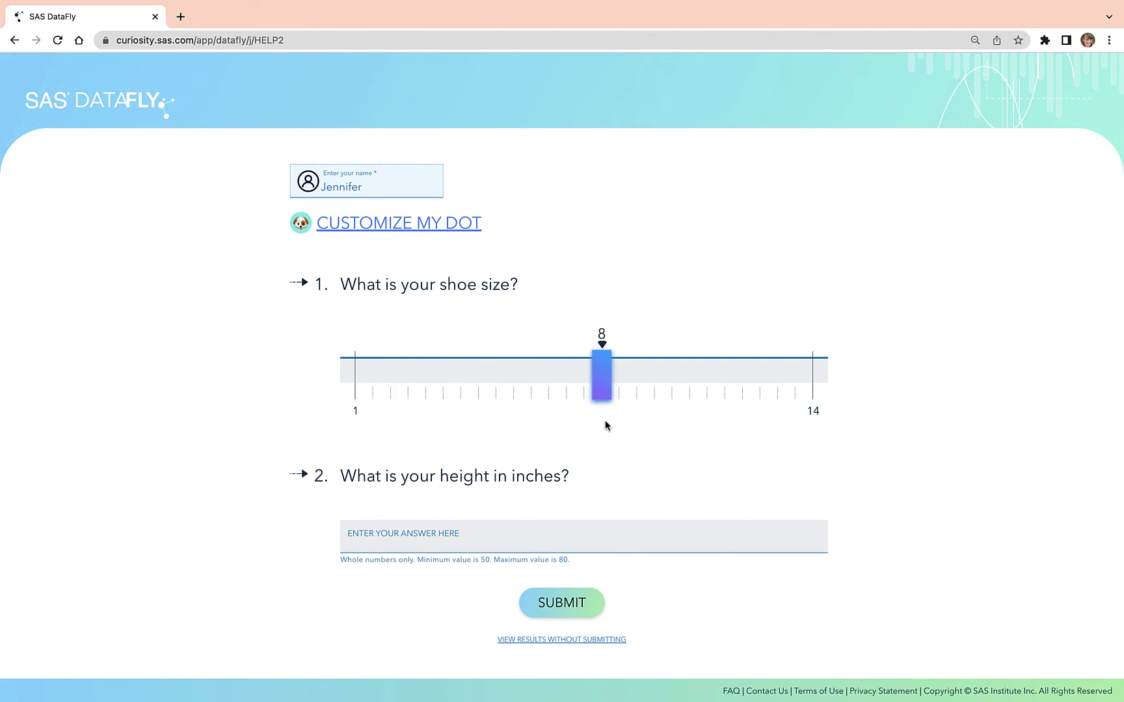
pyautogui.click(429, 523)
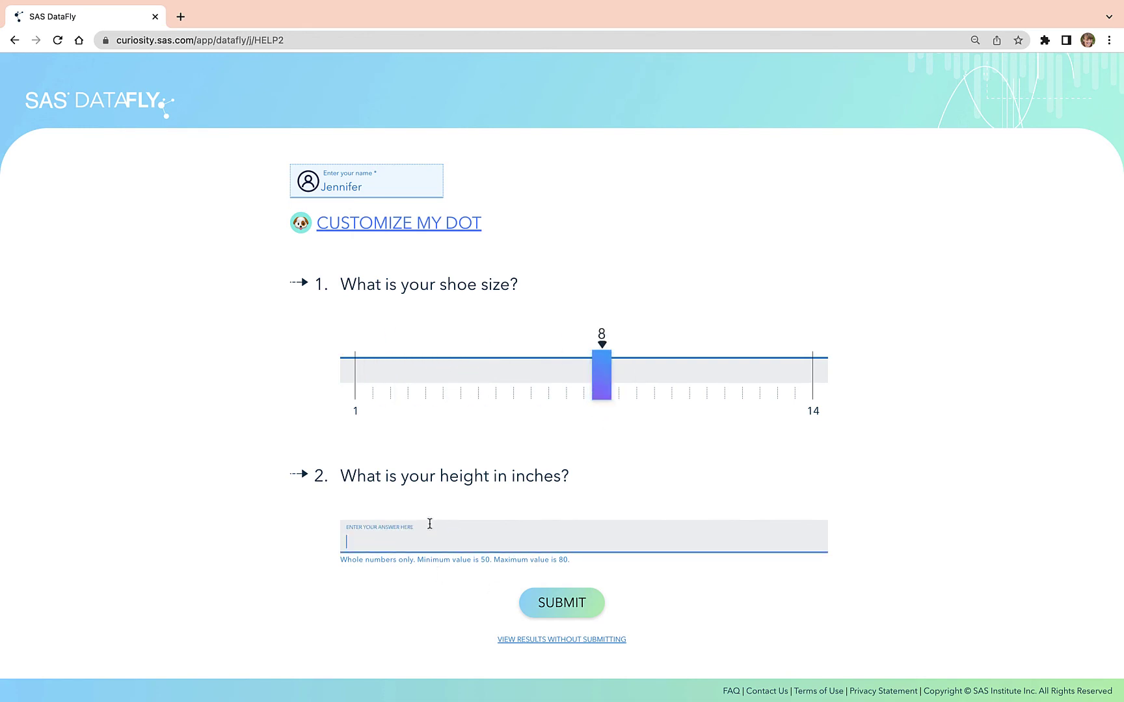
pyautogui.write('67')
pyautogui.click(563, 614)
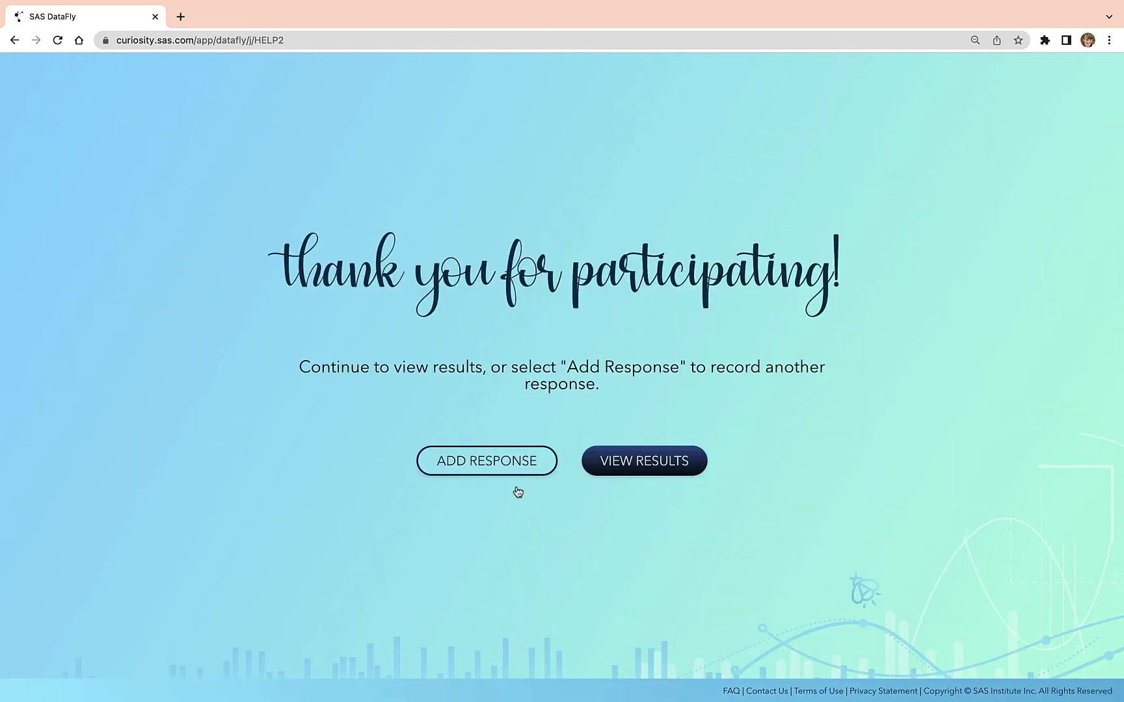
# Step: Submit another response with a second student's name, shoe size 10.5 and height 72 inches
pyautogui.click(508, 464)
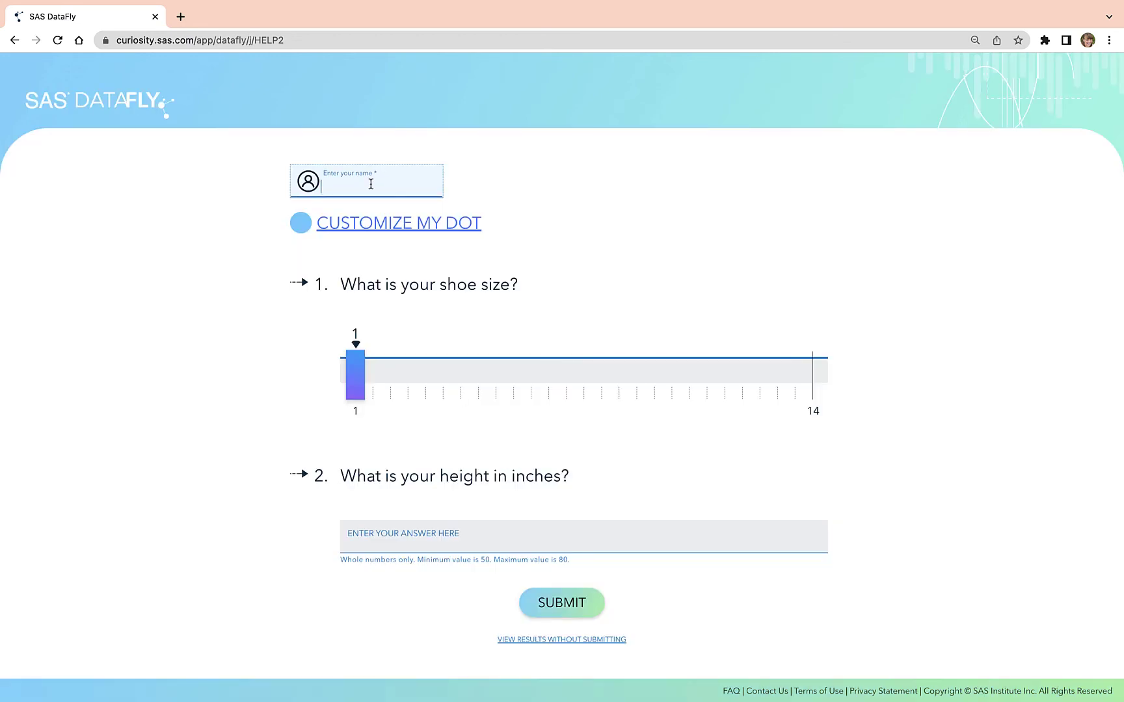
pyautogui.write('Sam')
pyautogui.moveTo(356, 389); pyautogui.dragTo(702, 395)
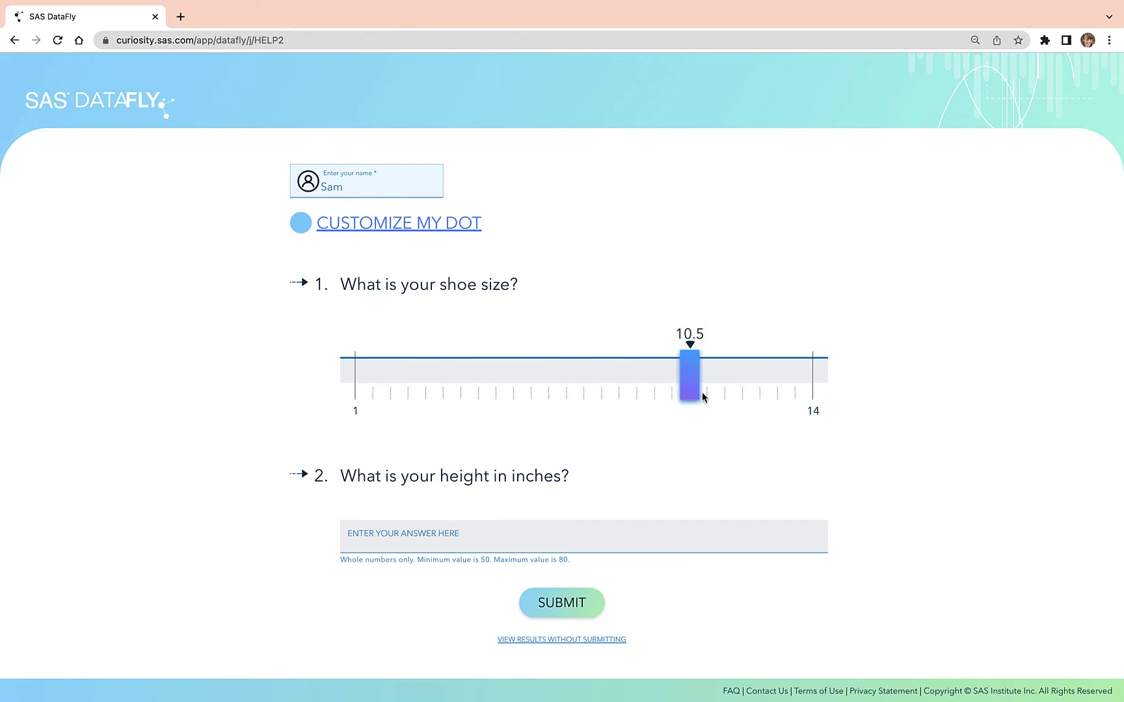
pyautogui.click(461, 543)
pyautogui.write('72')
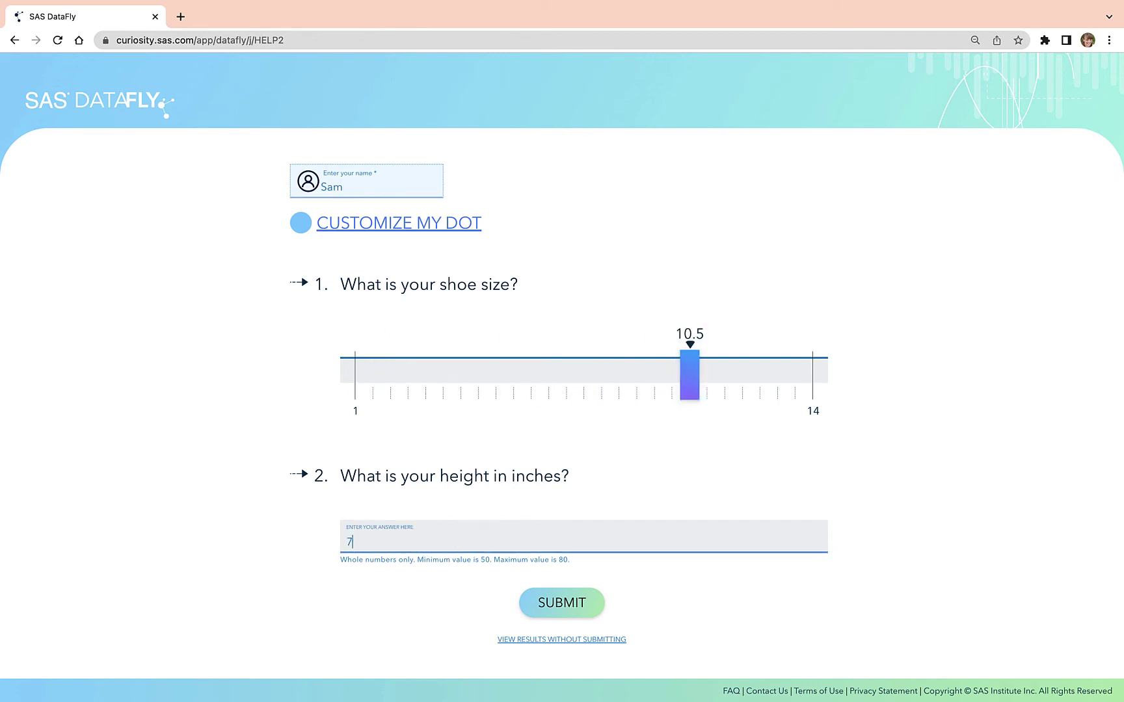
pyautogui.click(560, 605)
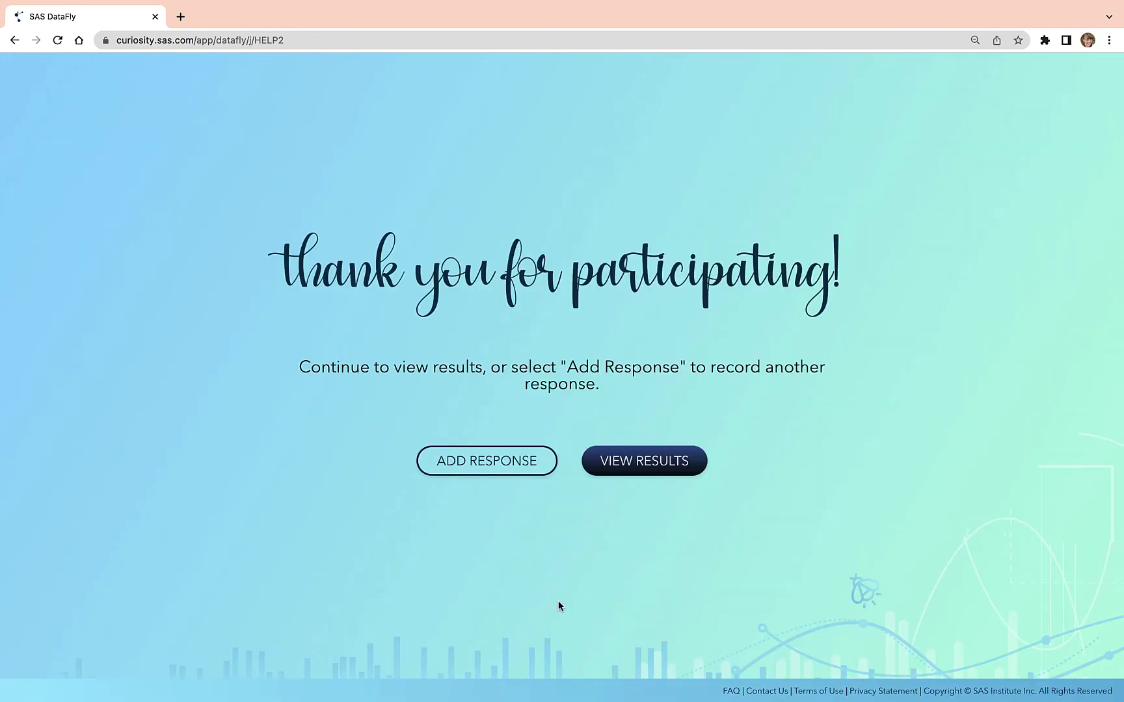
# Step: View the session results and show the line of best fit on the scatter plot
pyautogui.click(624, 469)
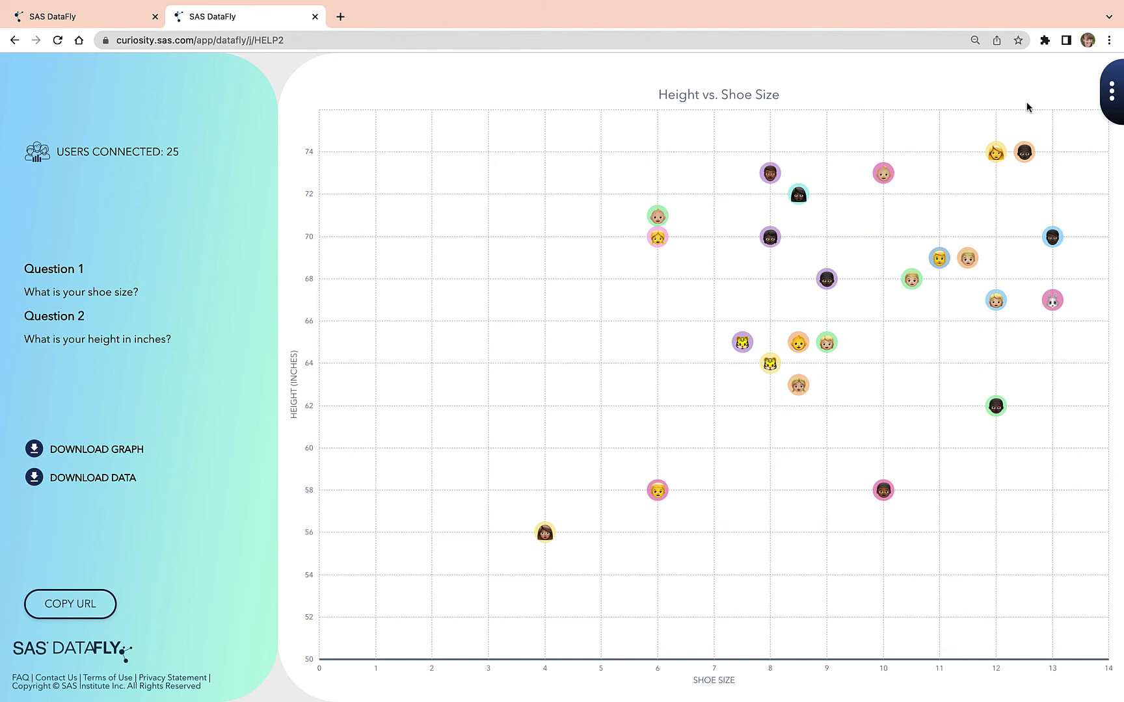
pyautogui.click(1110, 100)
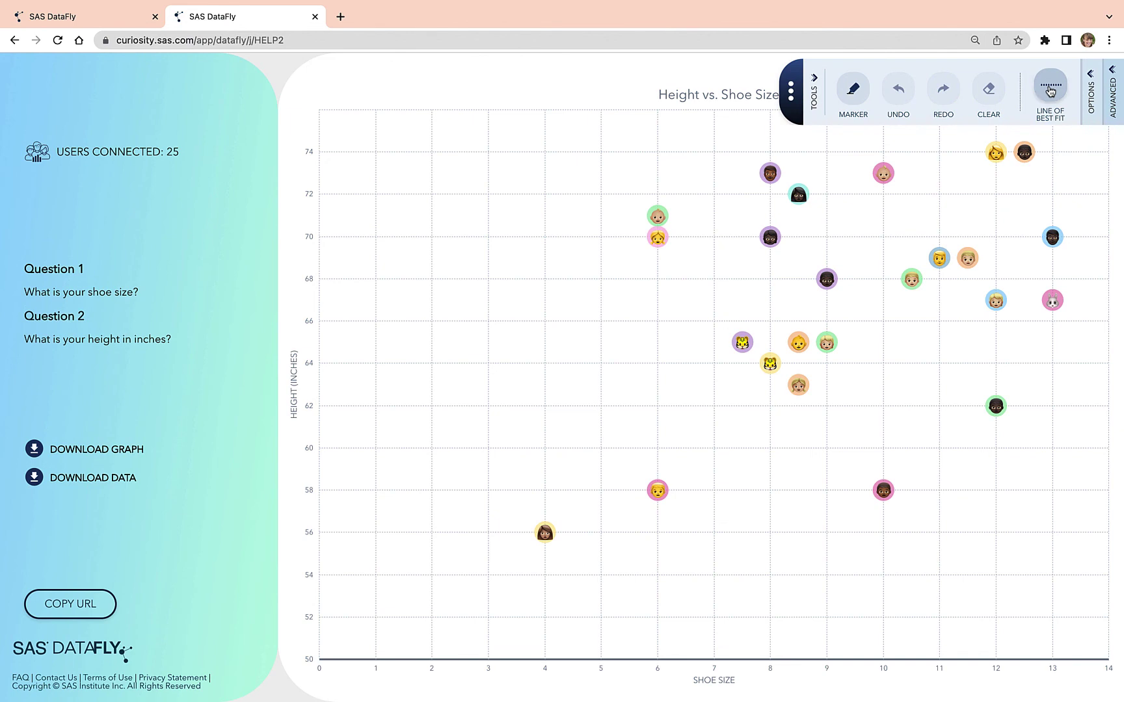
pyautogui.click(1050, 89)
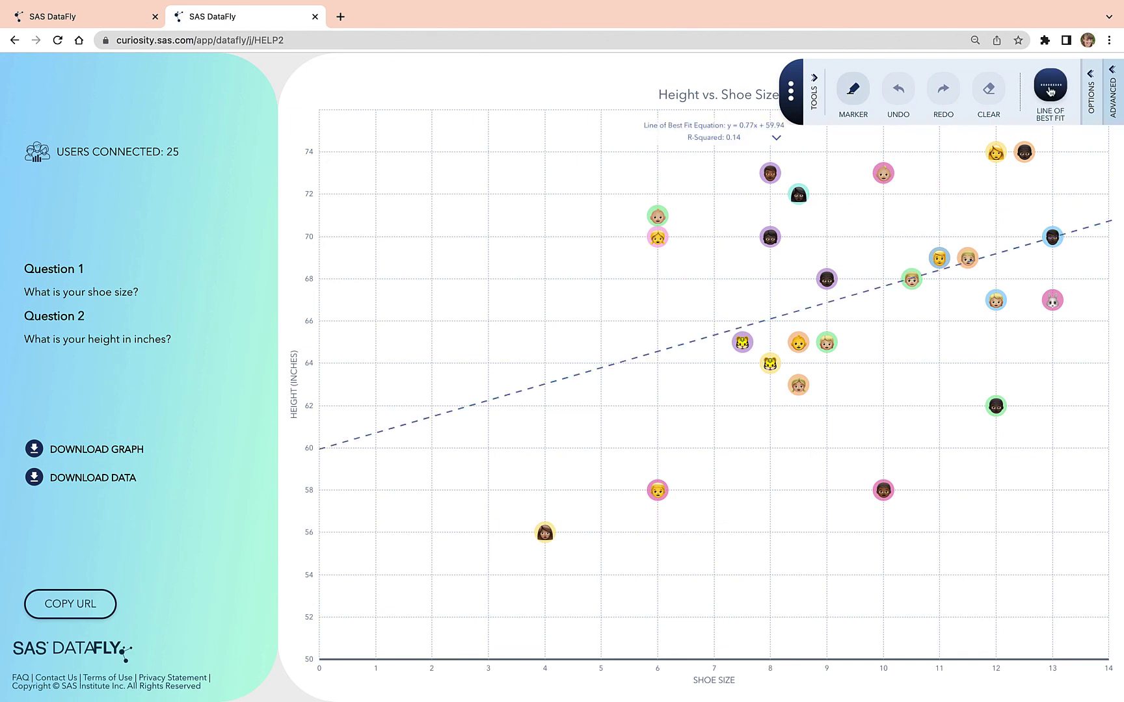
# Step: Circle the two points below 60 inches at shoe sizes 4 and 6 with the marker, and undo the stroke
pyautogui.click(853, 90)
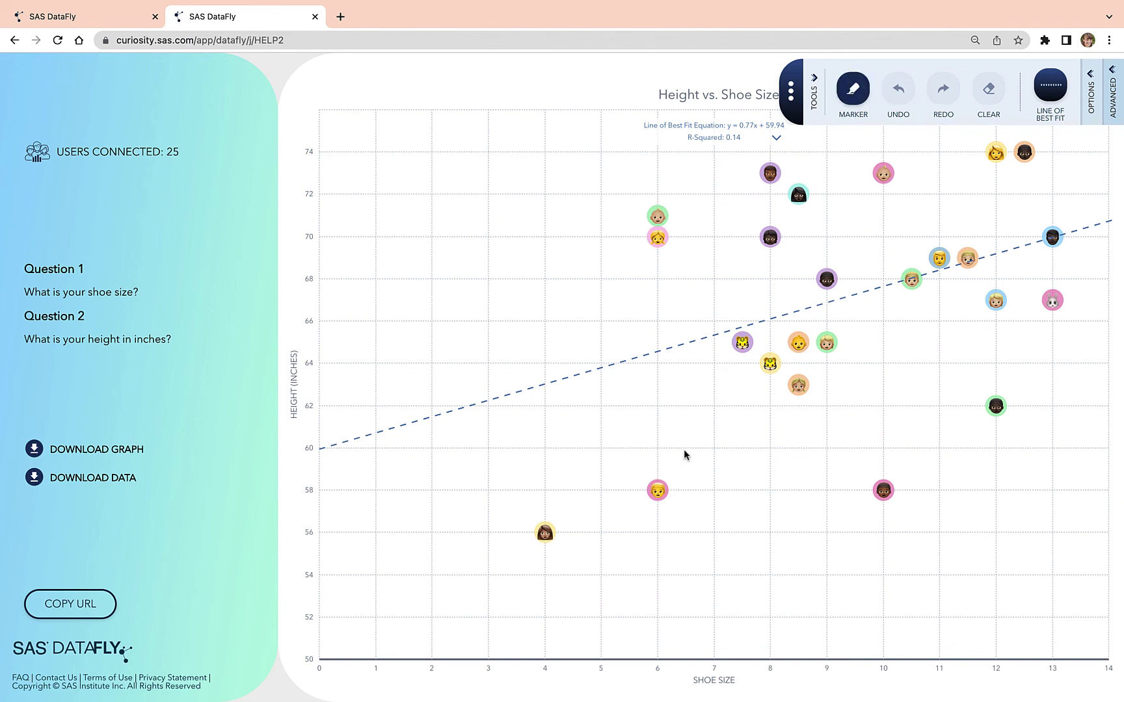
pyautogui.moveTo(684, 449)
pyautogui.mouseDown()
pyautogui.moveTo(524, 532)
pyautogui.moveTo(556, 562)
pyautogui.moveTo(702, 513)
pyautogui.moveTo(626, 454)
pyautogui.mouseUp()
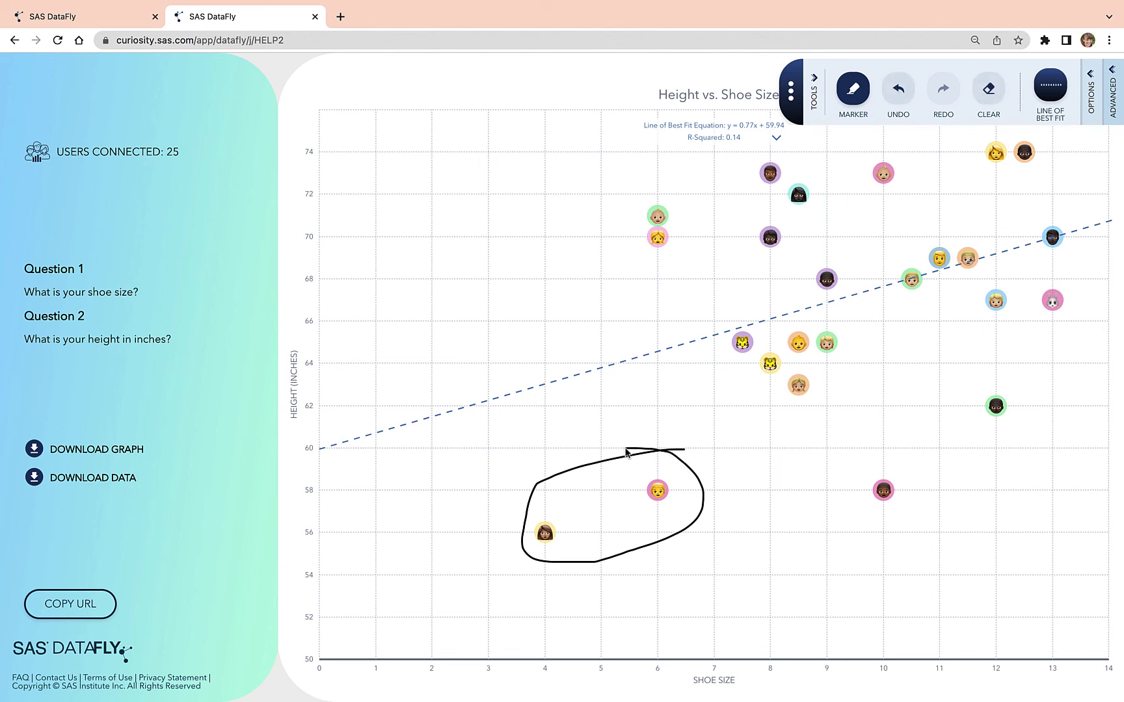
pyautogui.click(902, 103)
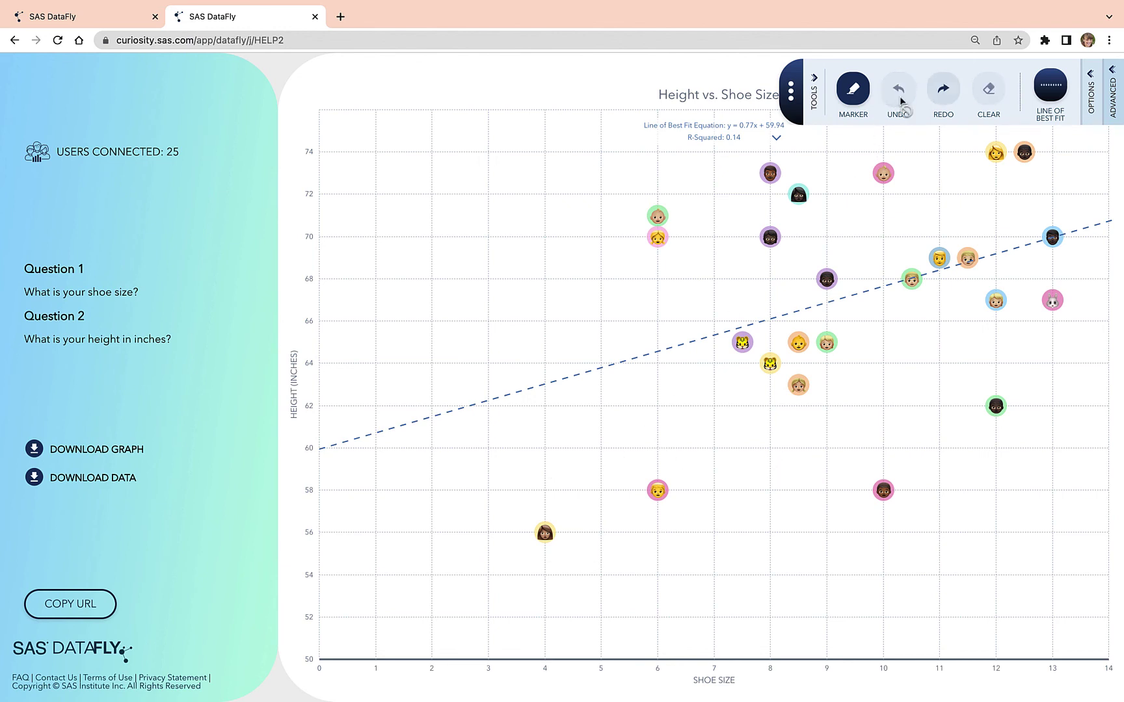
# Step: Move the line of best fit equation down to the chart's lower edge and inspect individual students' data points
pyautogui.click(797, 101)
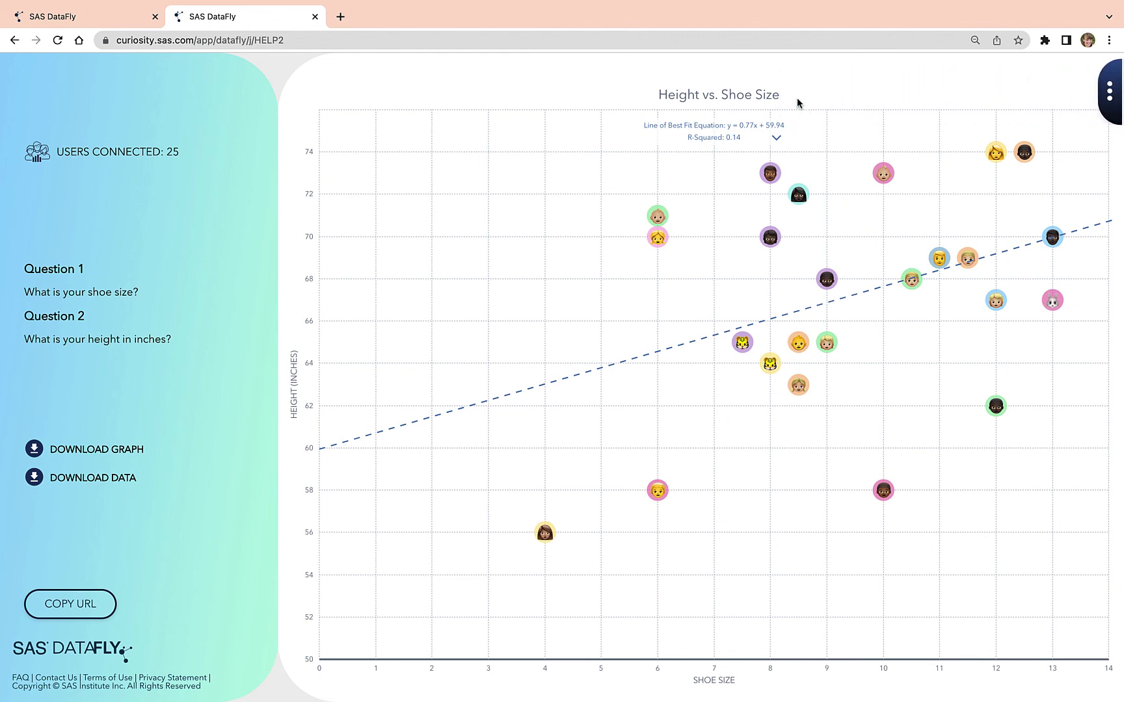
pyautogui.click(778, 142)
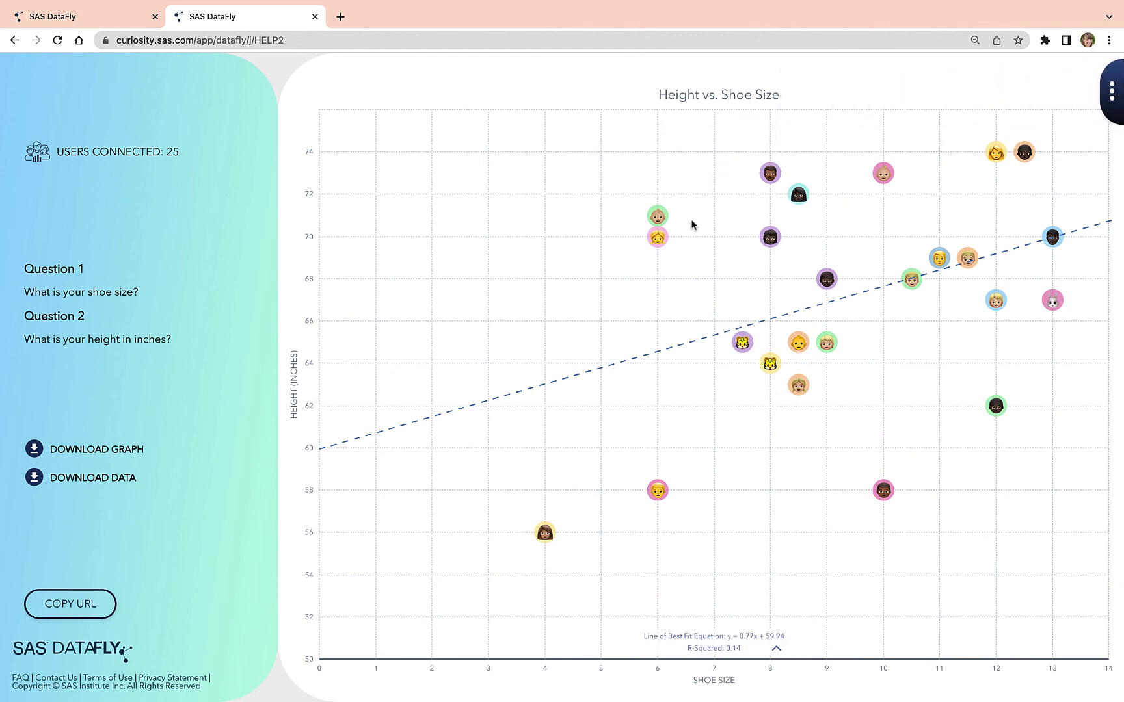
pyautogui.moveTo(658, 240)
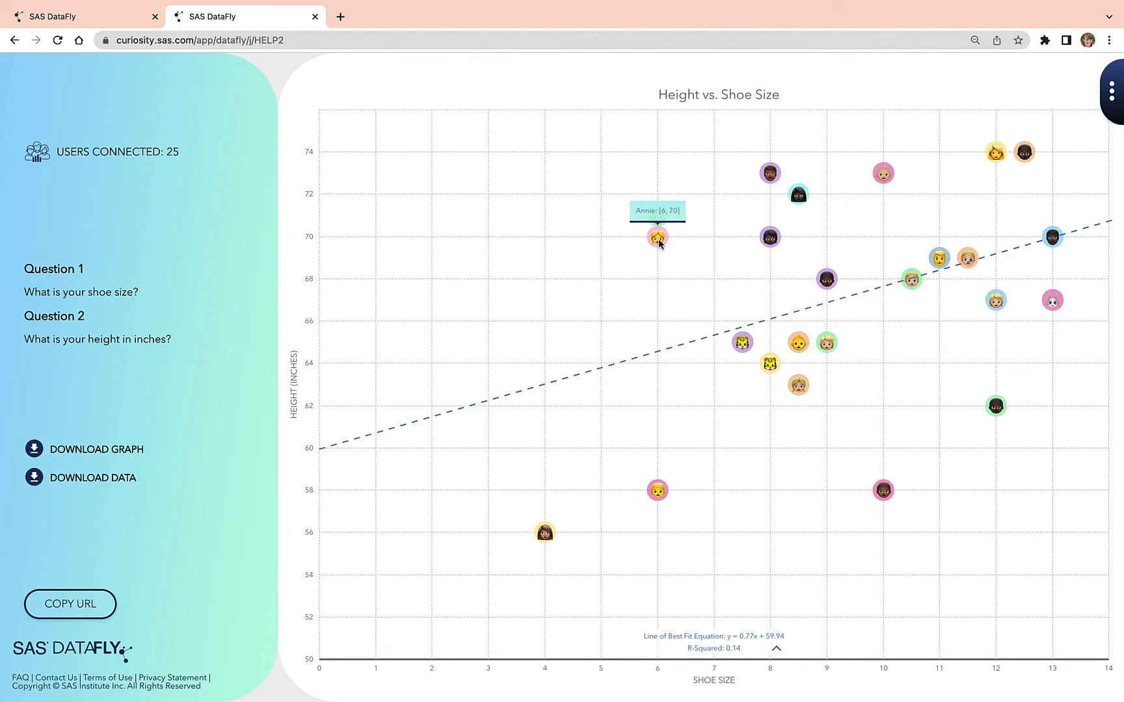
pyautogui.moveTo(884, 181)
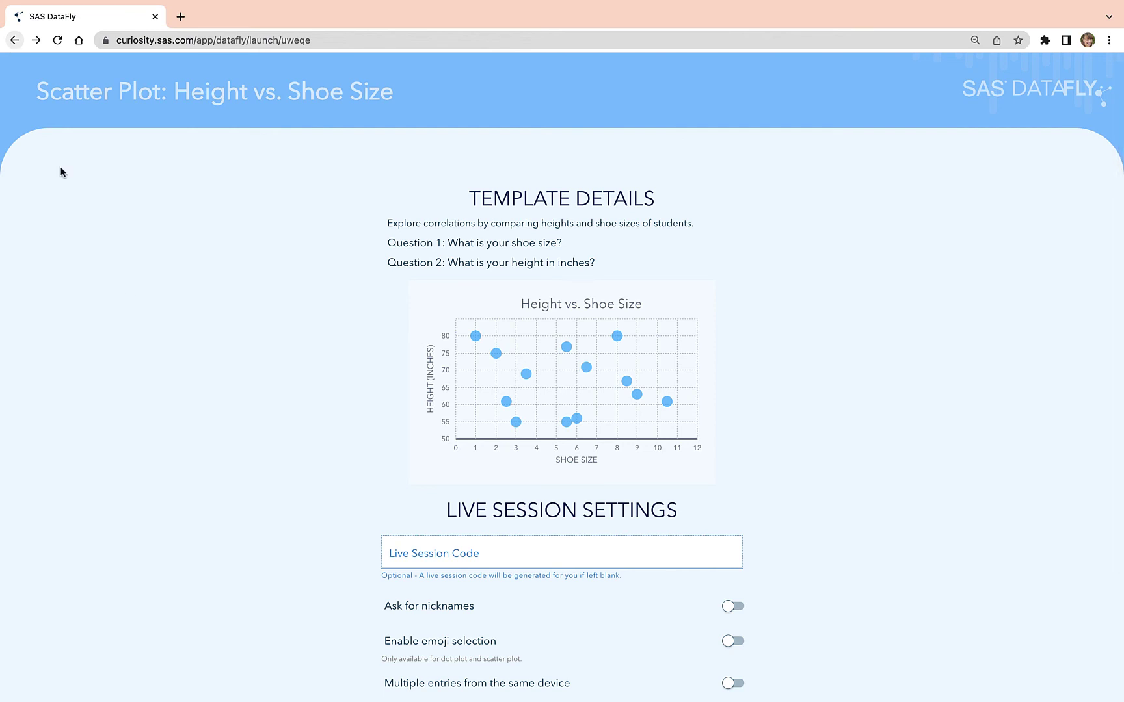
# Step: Duplicate the Height vs. Shoe Size template from its launch page for editing and review its two questions
pyautogui.scroll(-2, 241, 453)
pyautogui.scroll(-2, 242, 453)
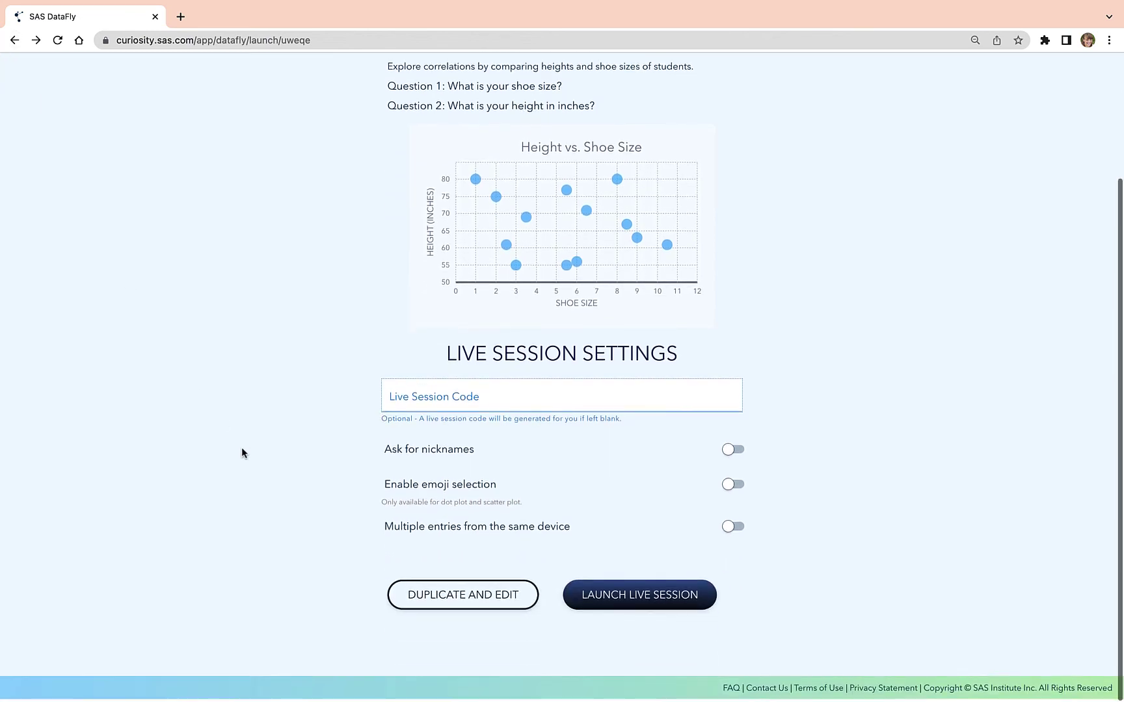
pyautogui.click(447, 598)
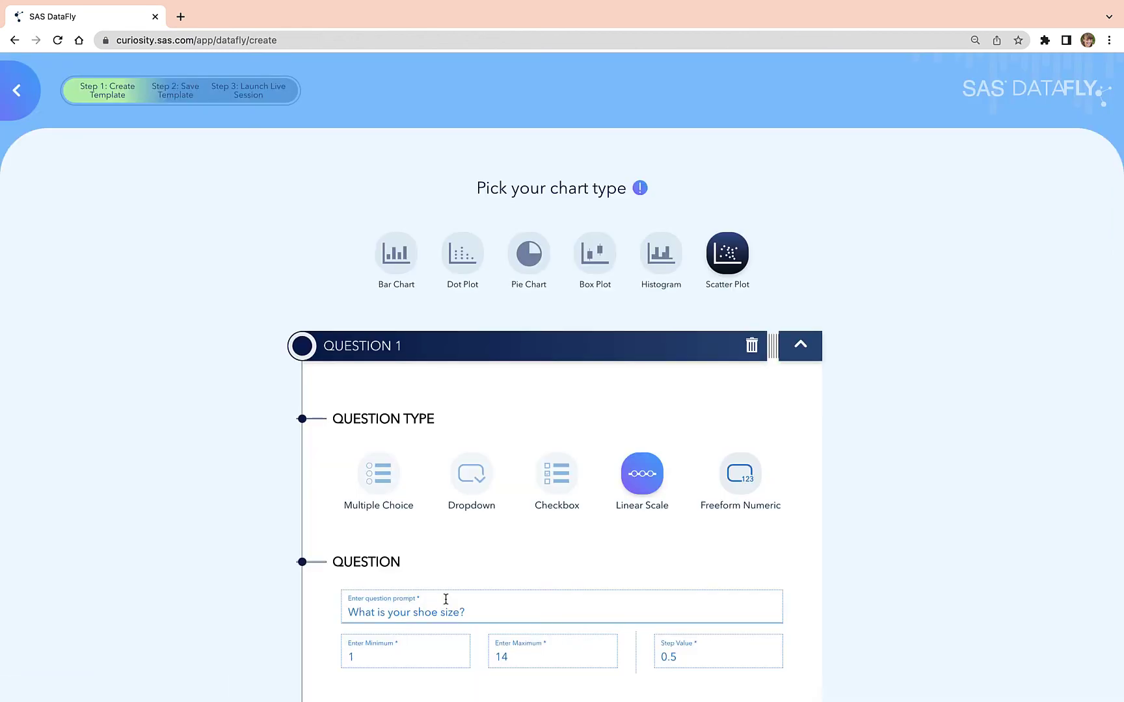
pyautogui.scroll(-6, 446, 599)
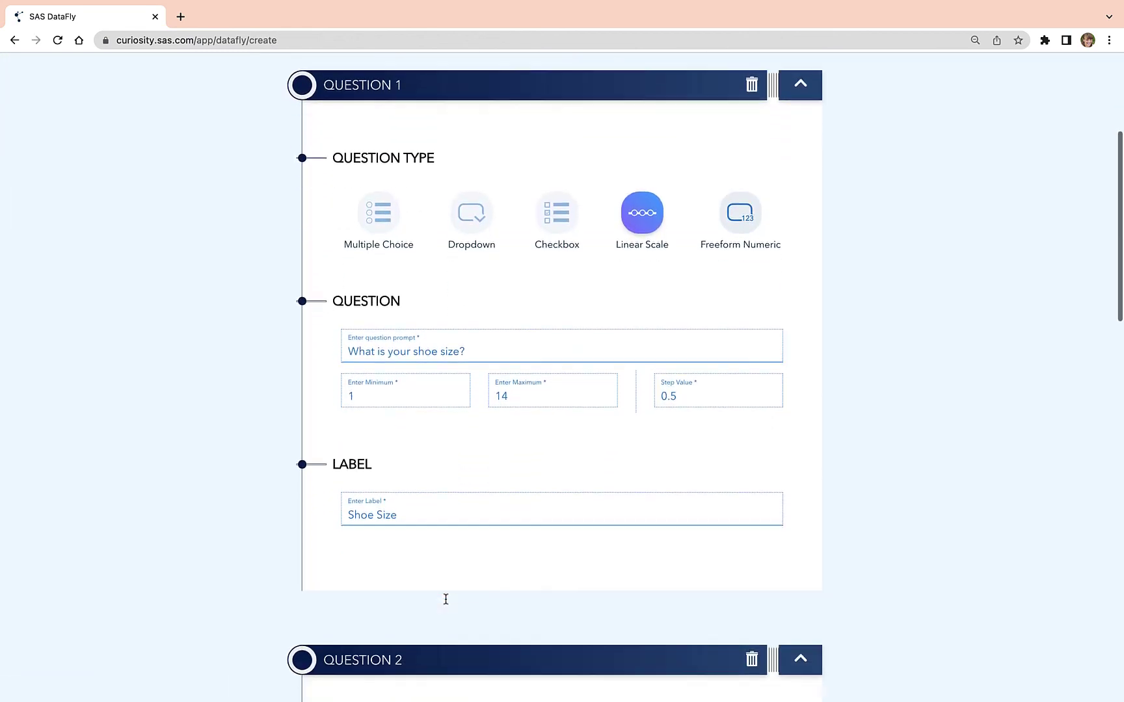
pyautogui.scroll(-5, 446, 599)
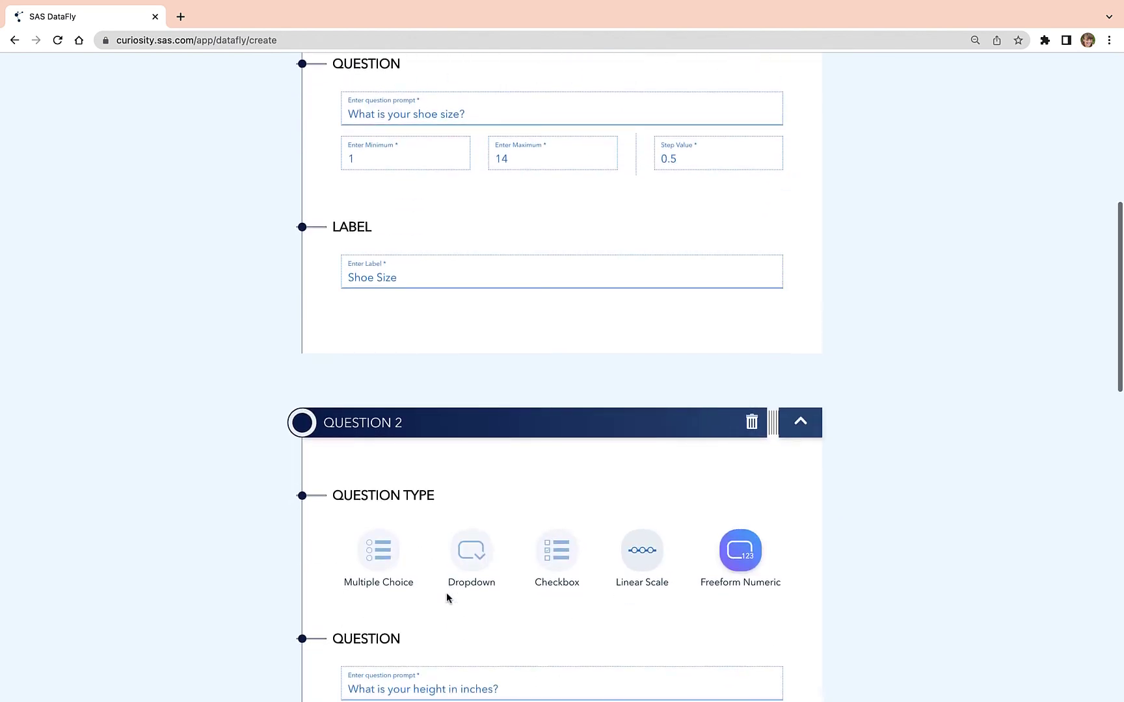
pyautogui.scroll(-6, 446, 598)
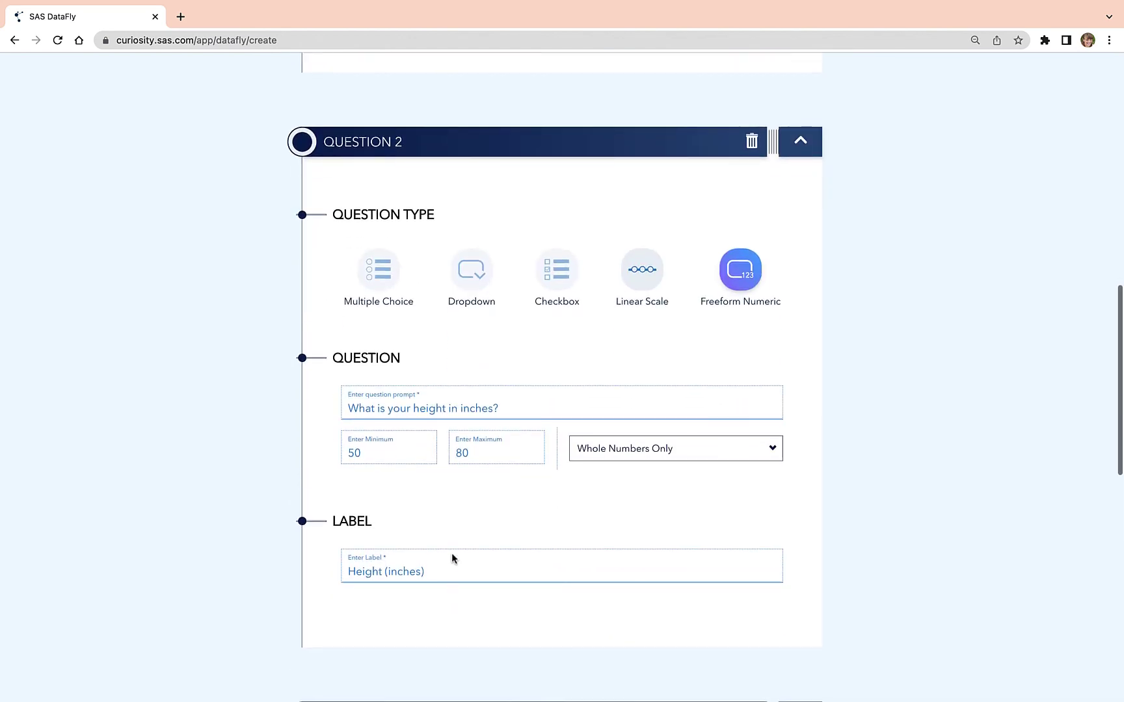
# Step: Change the unit in Question 2's prompt to meters so it reads "What is your height in meters?"
pyautogui.click(470, 407)
pyautogui.doubleClick(470, 407)
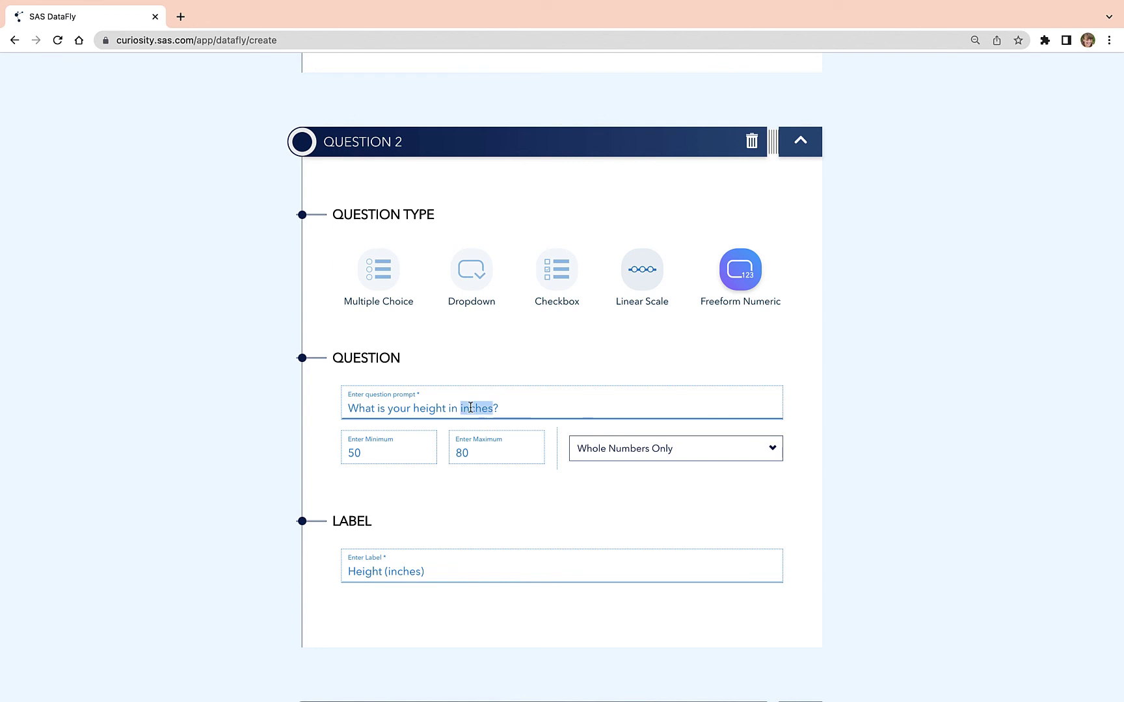
pyautogui.write('meters')
# Step: Set Question 2's accepted range to a minimum of 1 and a maximum of 2.5, with decimals allowed
pyautogui.doubleClick(394, 463)
pyautogui.write('1')
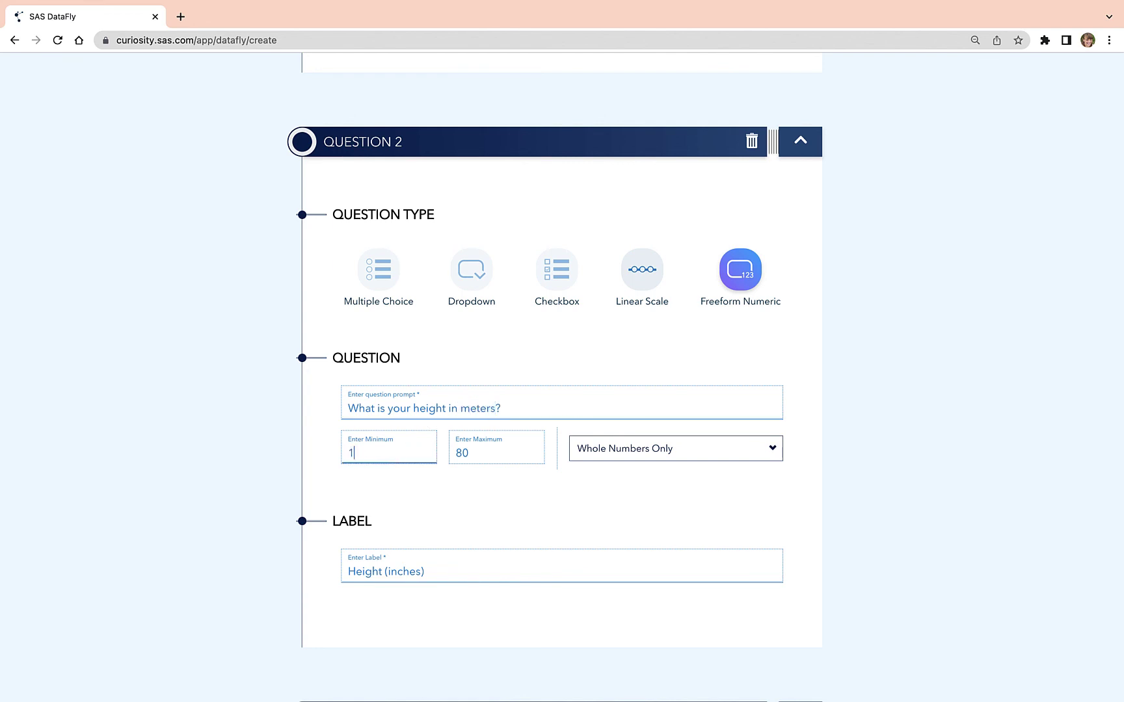
pyautogui.doubleClick(495, 453)
pyautogui.write('2.5')
pyautogui.click(673, 456)
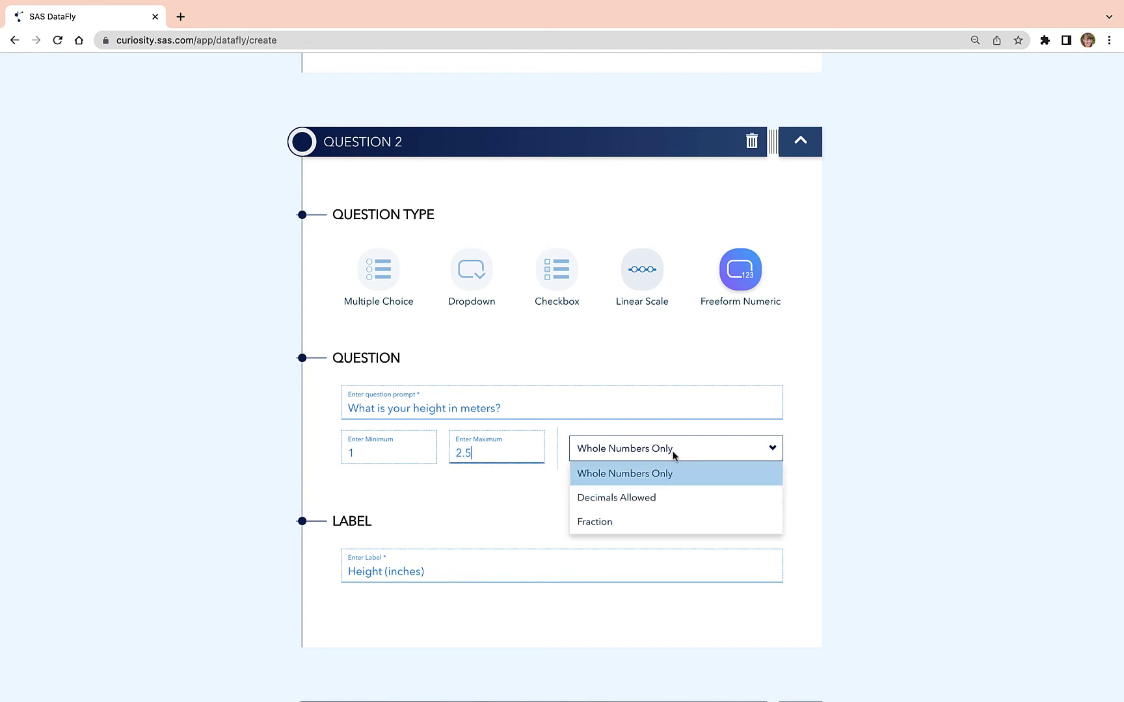
pyautogui.click(658, 502)
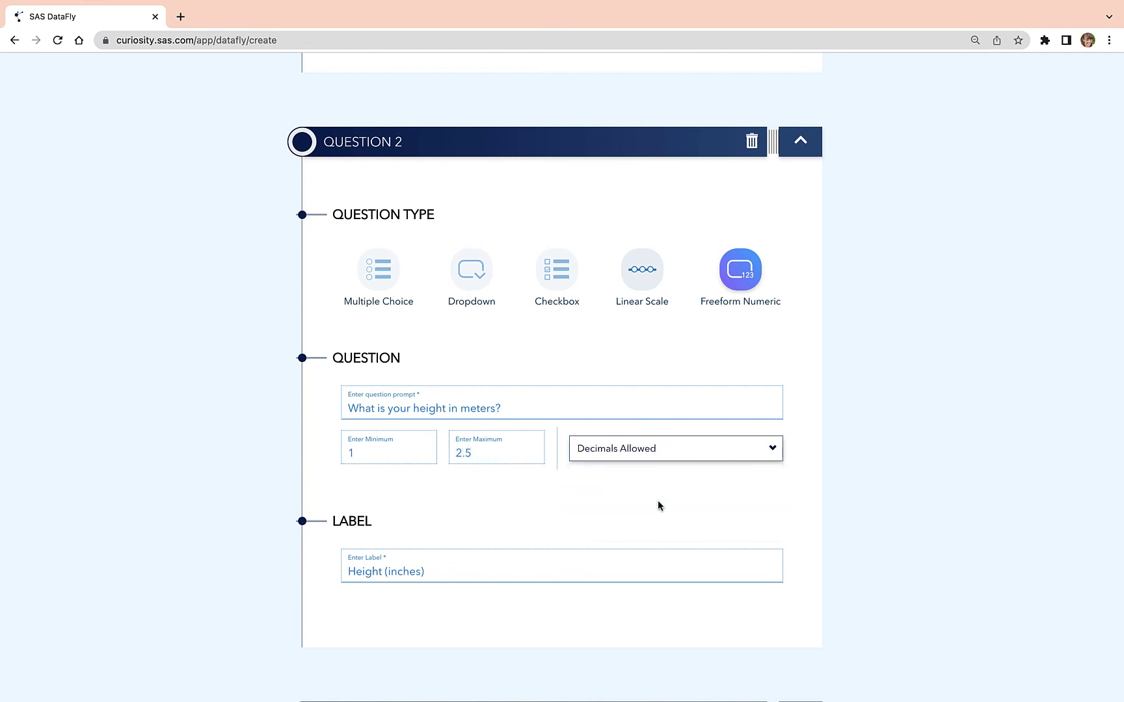
# Step: Change Question 2's label to "Height (meters)"
pyautogui.scroll(-1, 658, 505)
pyautogui.doubleClick(401, 560)
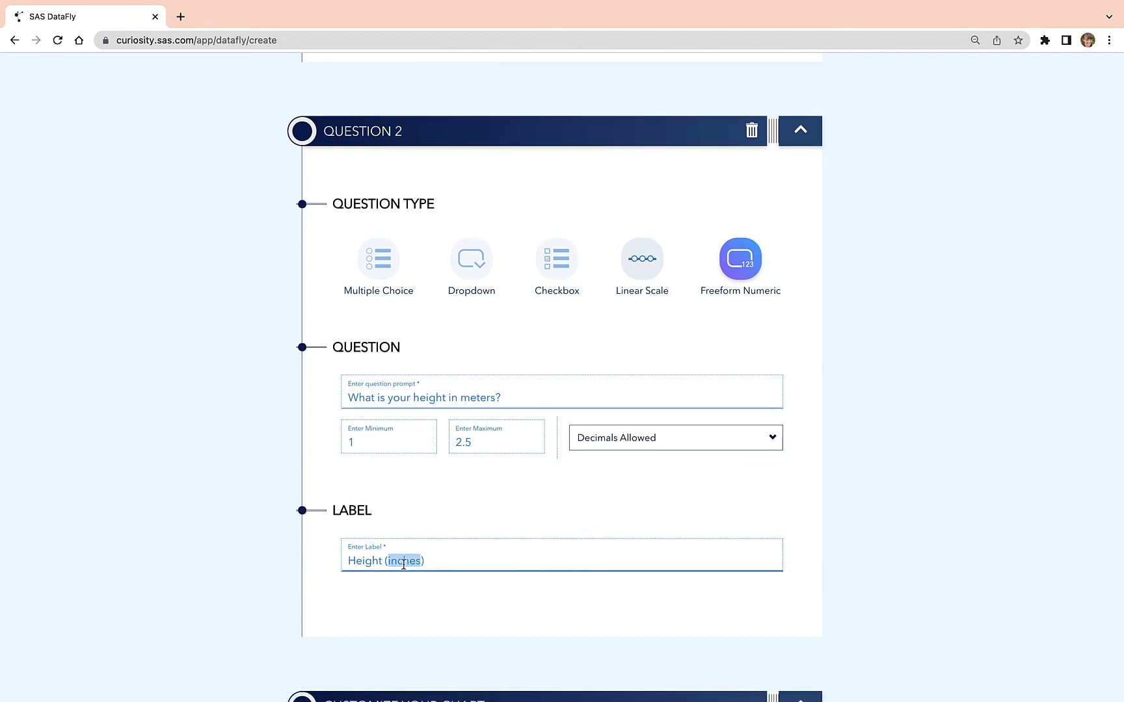
pyautogui.write('meters')
pyautogui.click(454, 621)
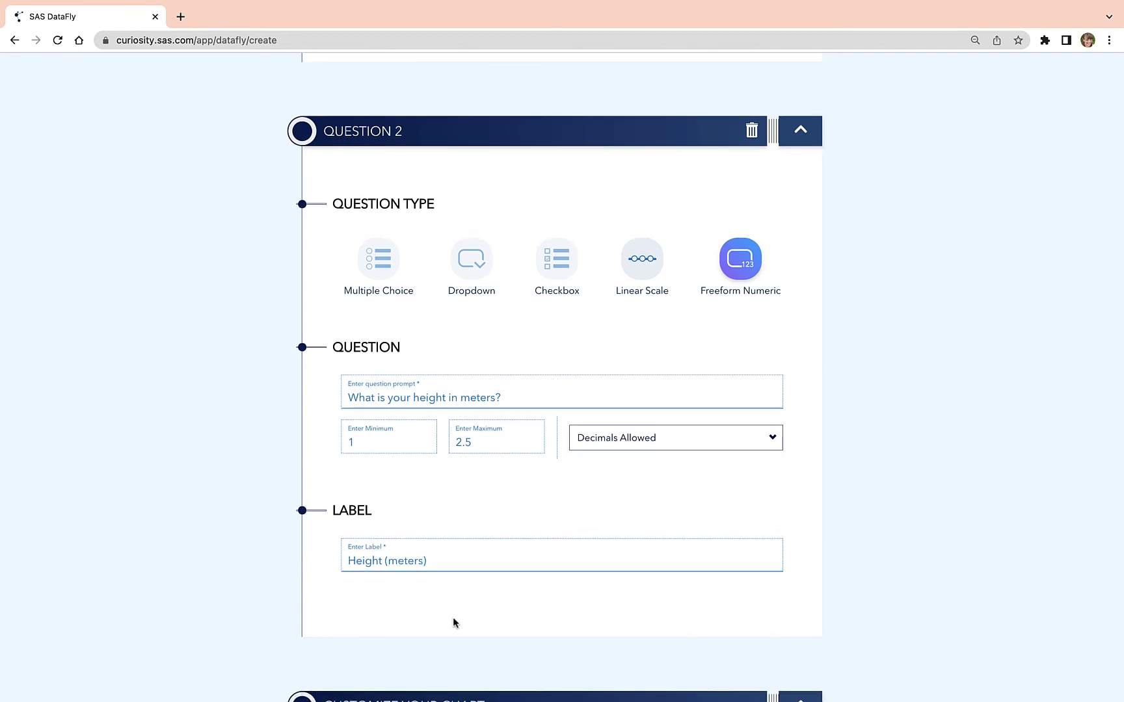
# Step: Set the scatter plot's Y-axis start to 1 in the advanced chart options, and collapse the options
pyautogui.scroll(-3, 454, 623)
pyautogui.scroll(-10, 453, 622)
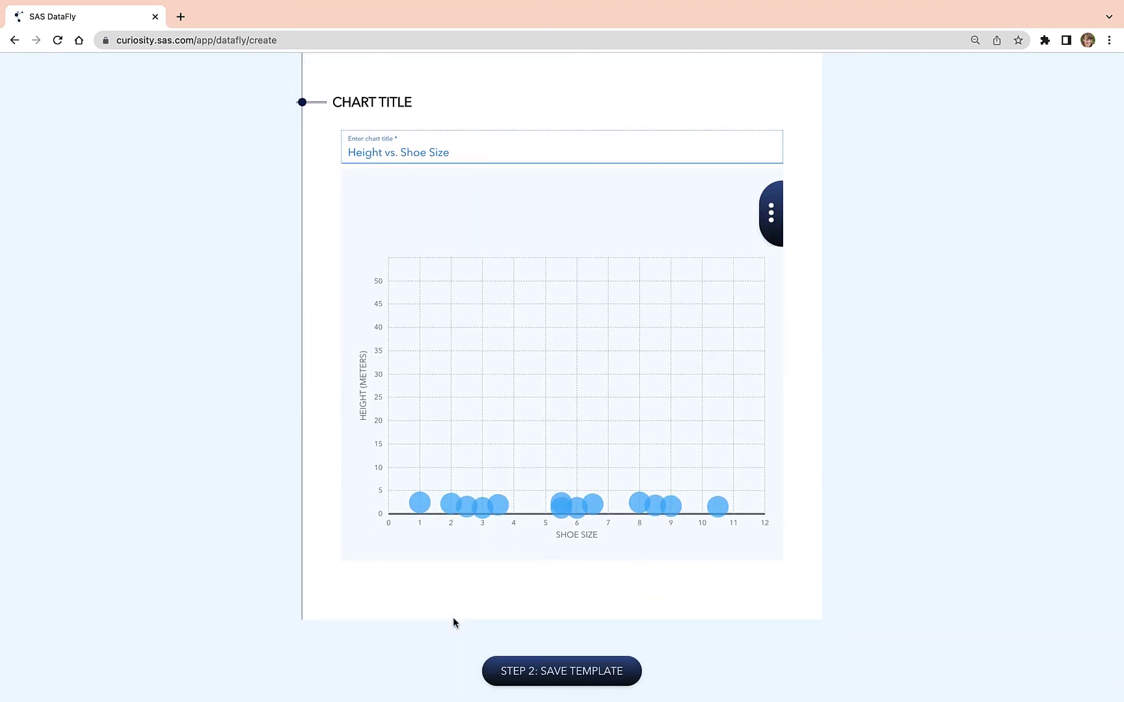
pyautogui.click(761, 225)
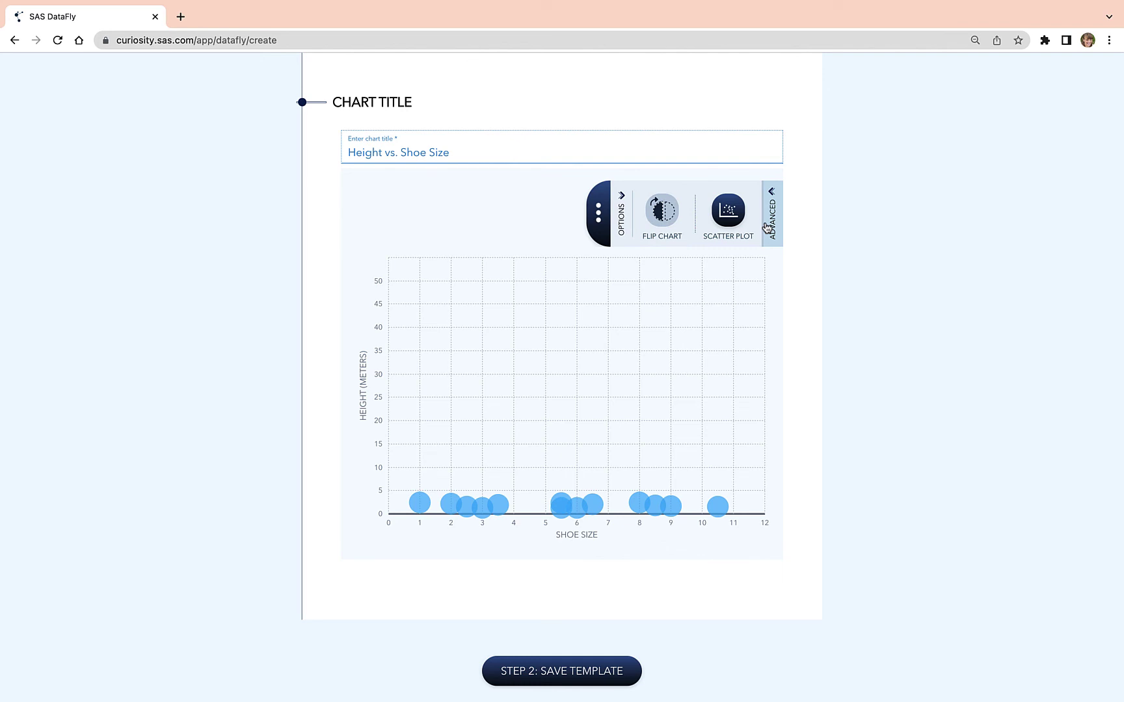
pyautogui.click(766, 228)
pyautogui.click(630, 217)
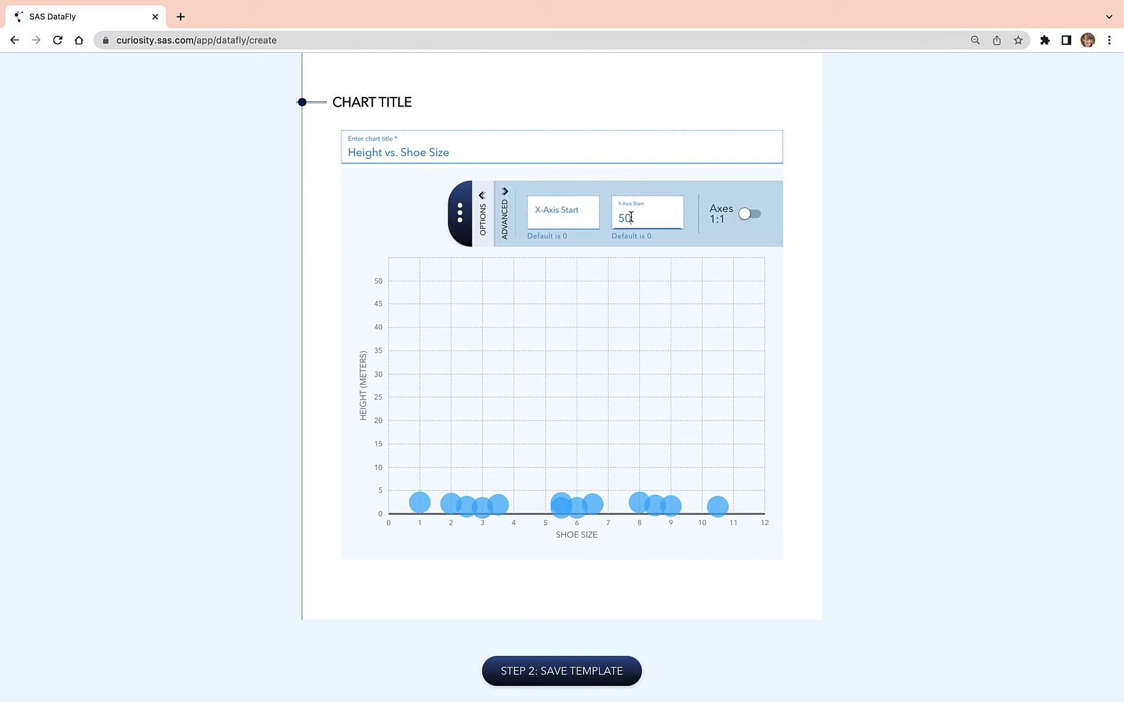
pyautogui.doubleClick(631, 218)
pyautogui.write('1')
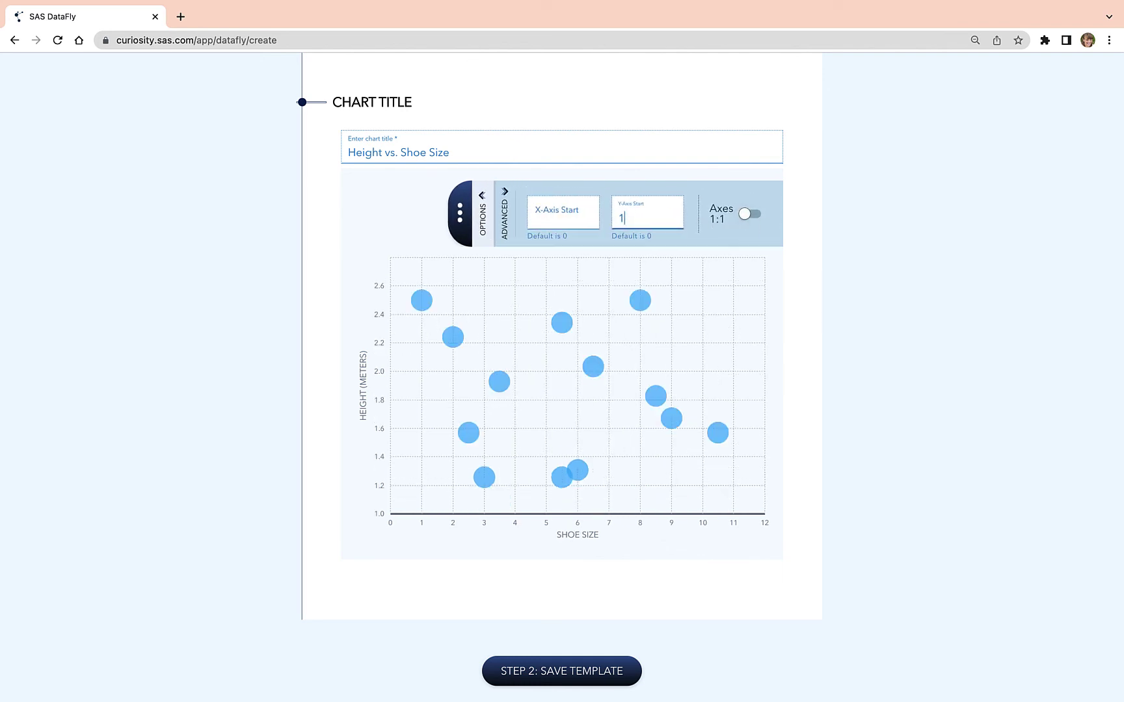
pyautogui.click(463, 227)
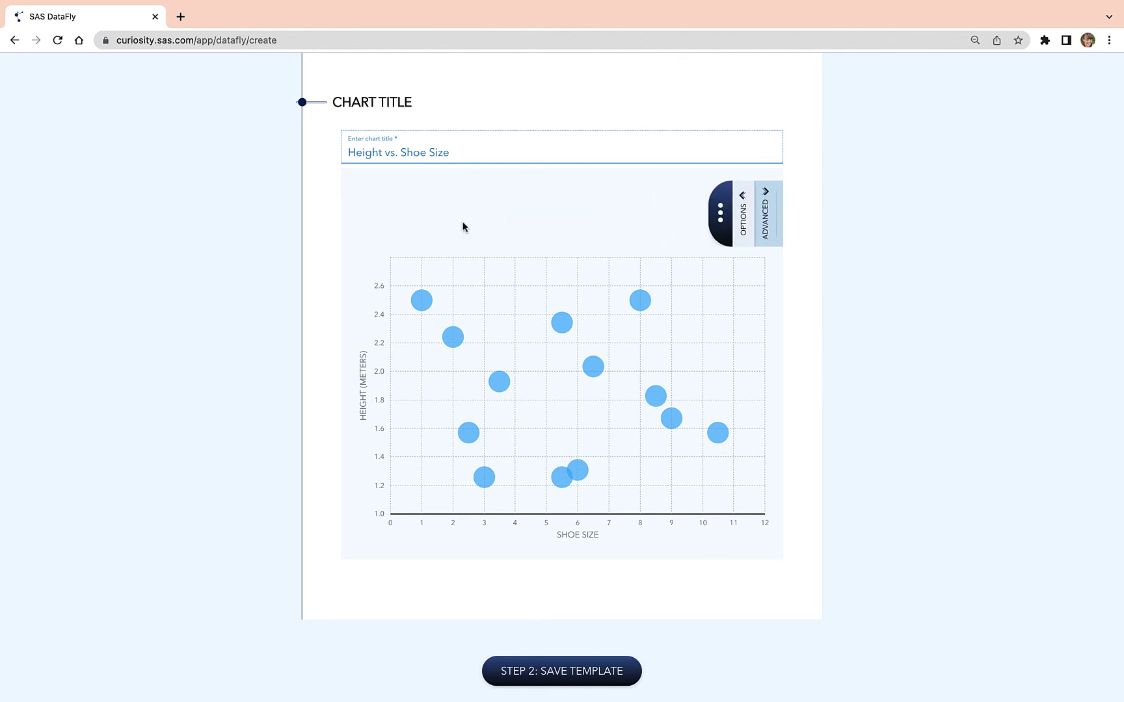
# Step: Save the edited template, copy its launch link, and open that link in the browser
pyautogui.click(575, 681)
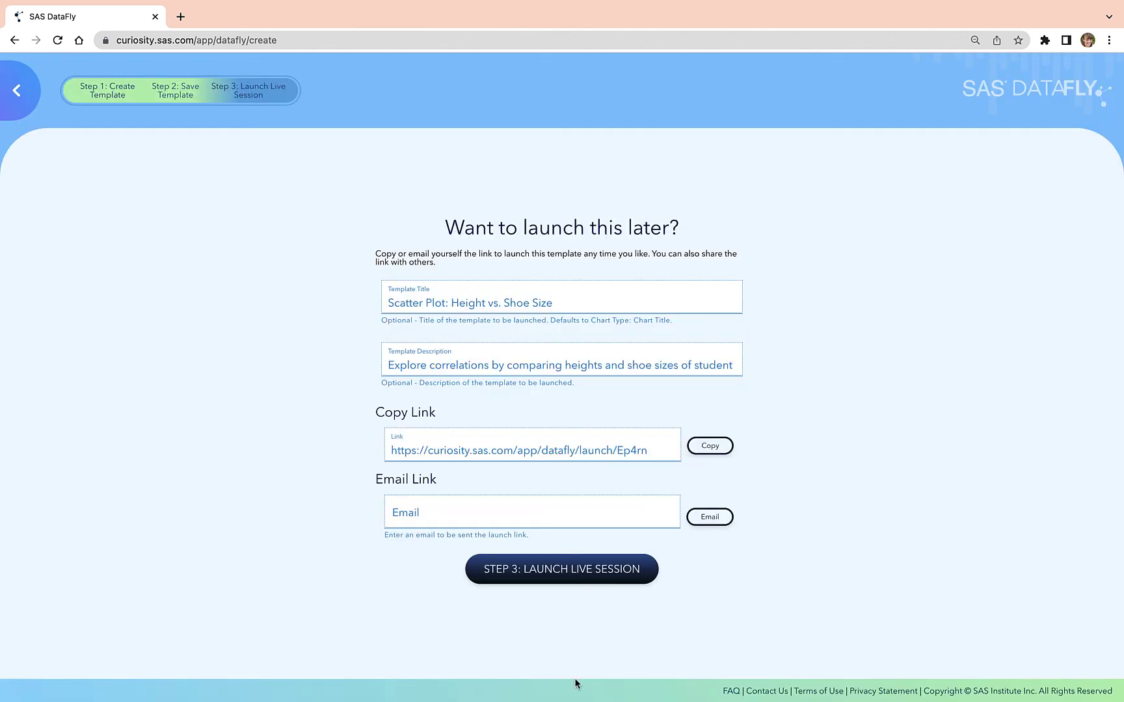
pyautogui.tripleClick(573, 452)
pyautogui.hotkey('ctrl', 'c')
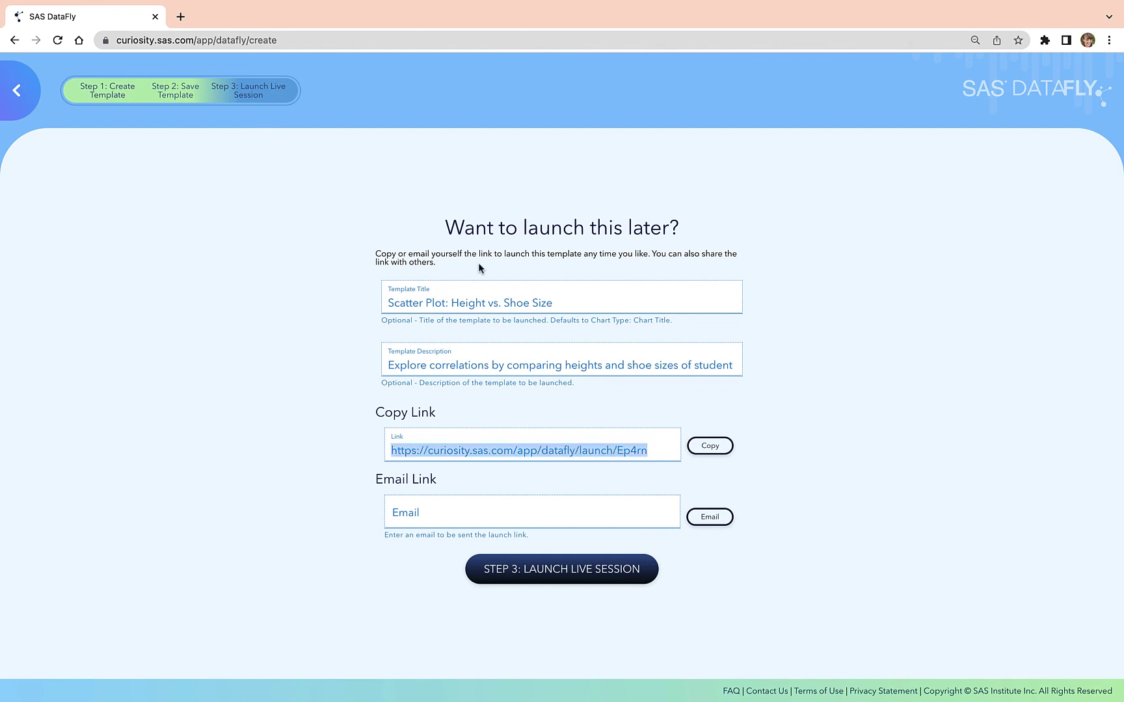
pyautogui.click(333, 40)
pyautogui.hotkey('ctrl', 'v')
pyautogui.press('Return')
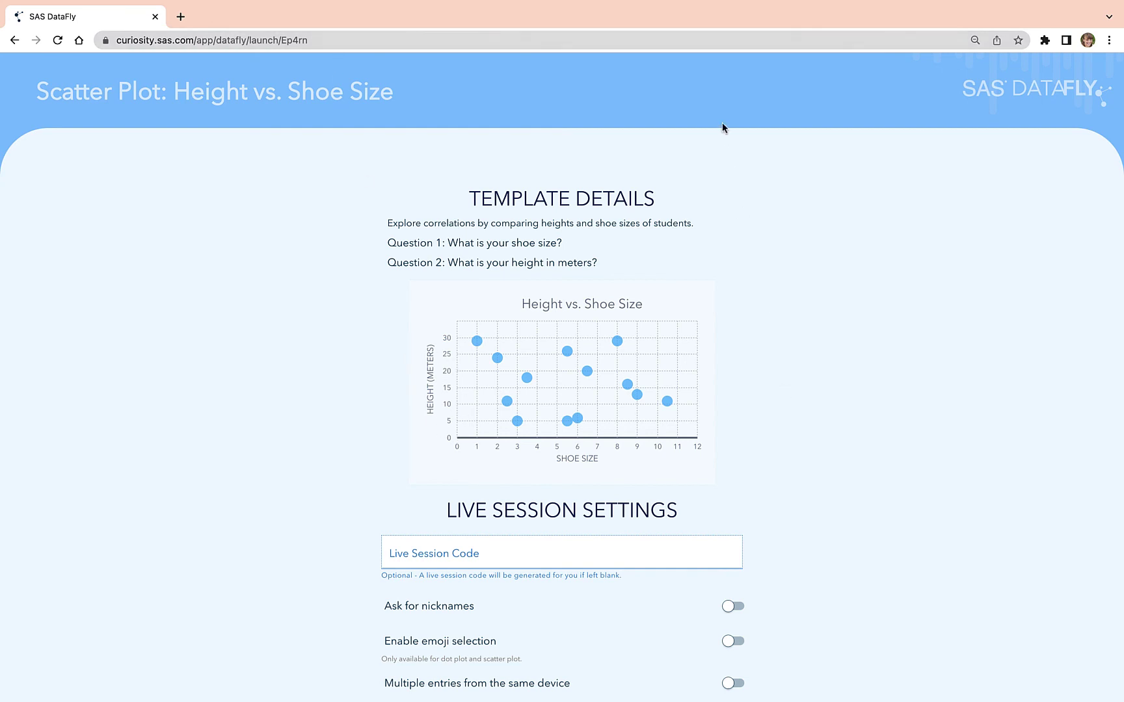
# Step: Go to curiosity.sas.com/app/datafly/templates/demo and look through the list of demo templates
pyautogui.click(677, 44)
pyautogui.write('https://curiosity.sas.com/app/datafly/templates/demo')
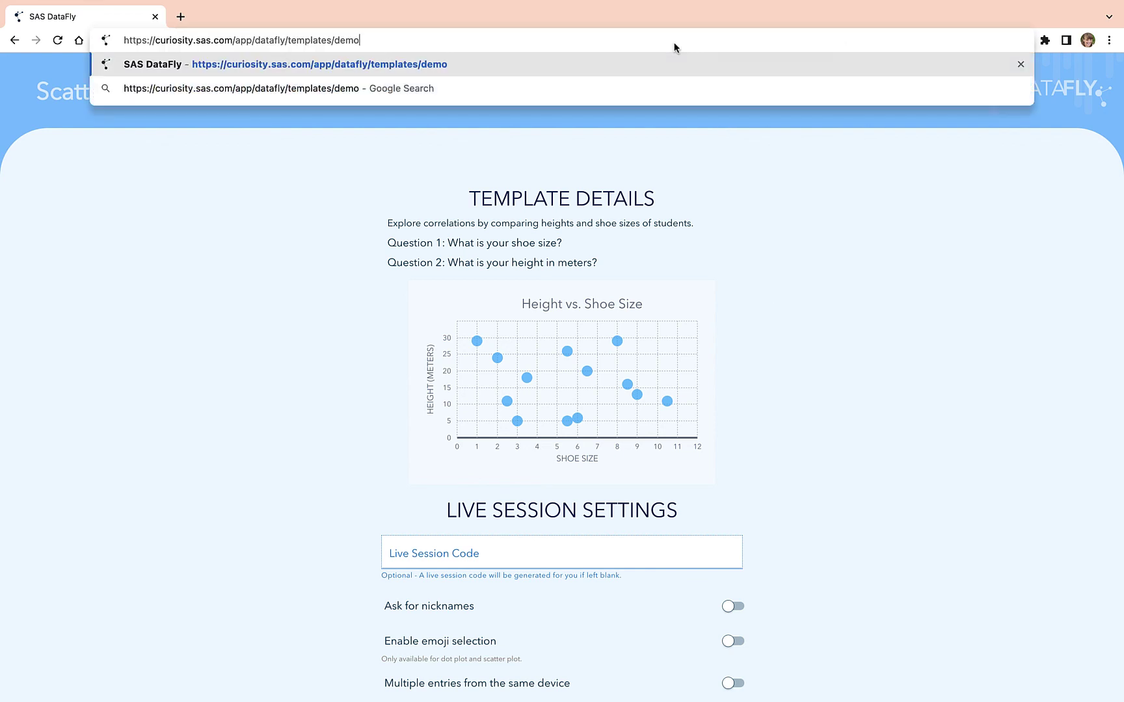
pyautogui.press('Return')
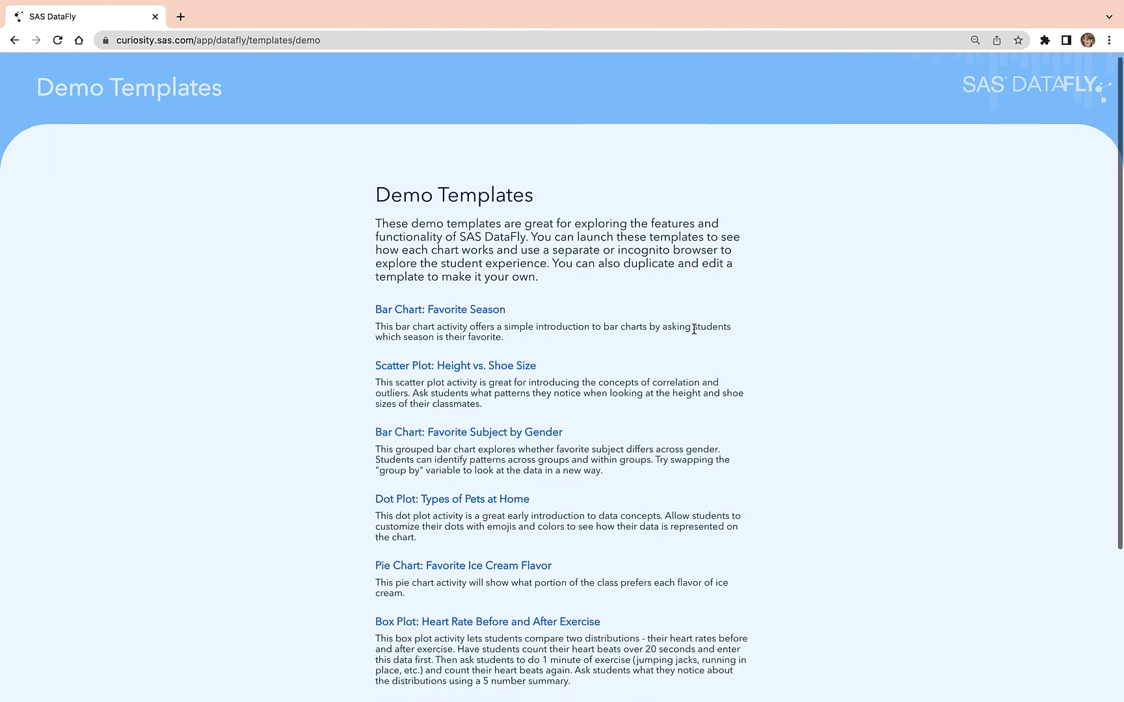
pyautogui.scroll(-3, 693, 332)
pyautogui.scroll(-3, 693, 333)
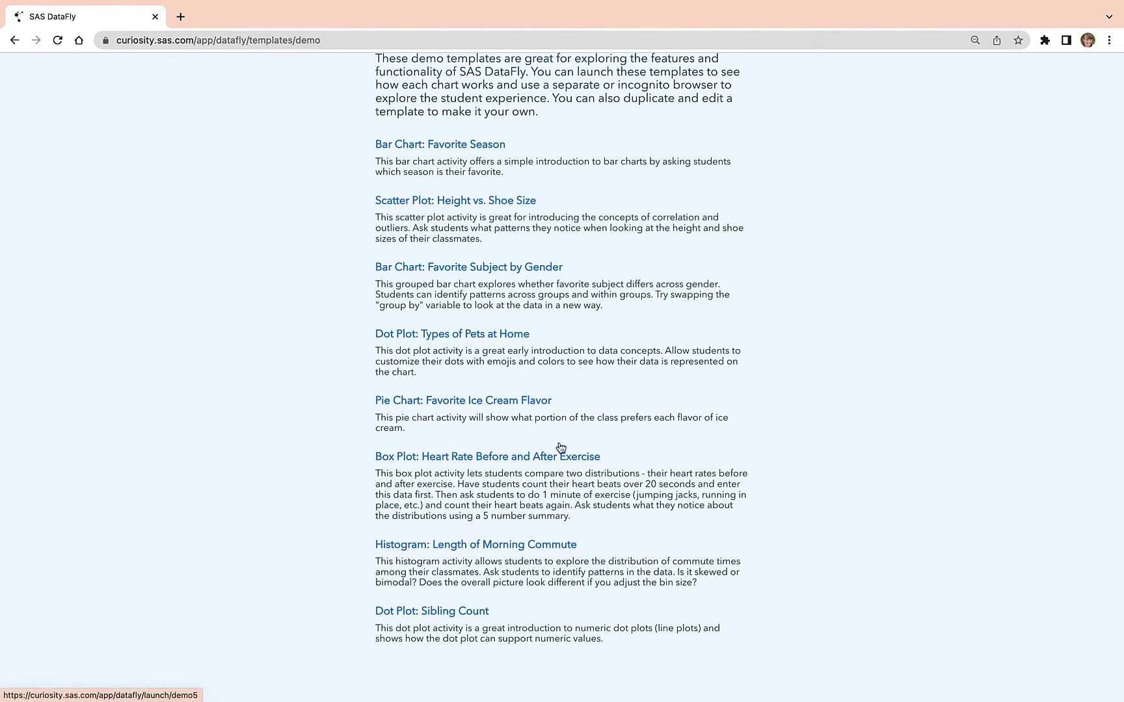
# Step: Open the demo templates for Heart Rate Before and After Exercise and Length of Morning Commute, and review the latter's live session settings
pyautogui.click(531, 462)
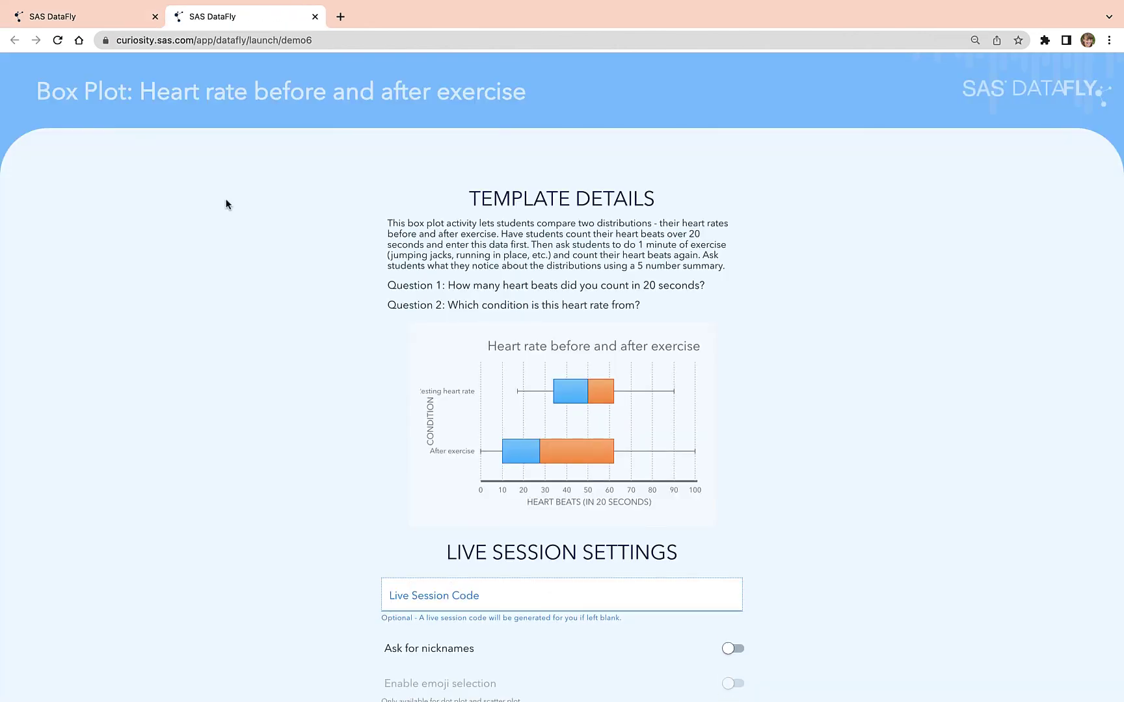
pyautogui.click(45, 24)
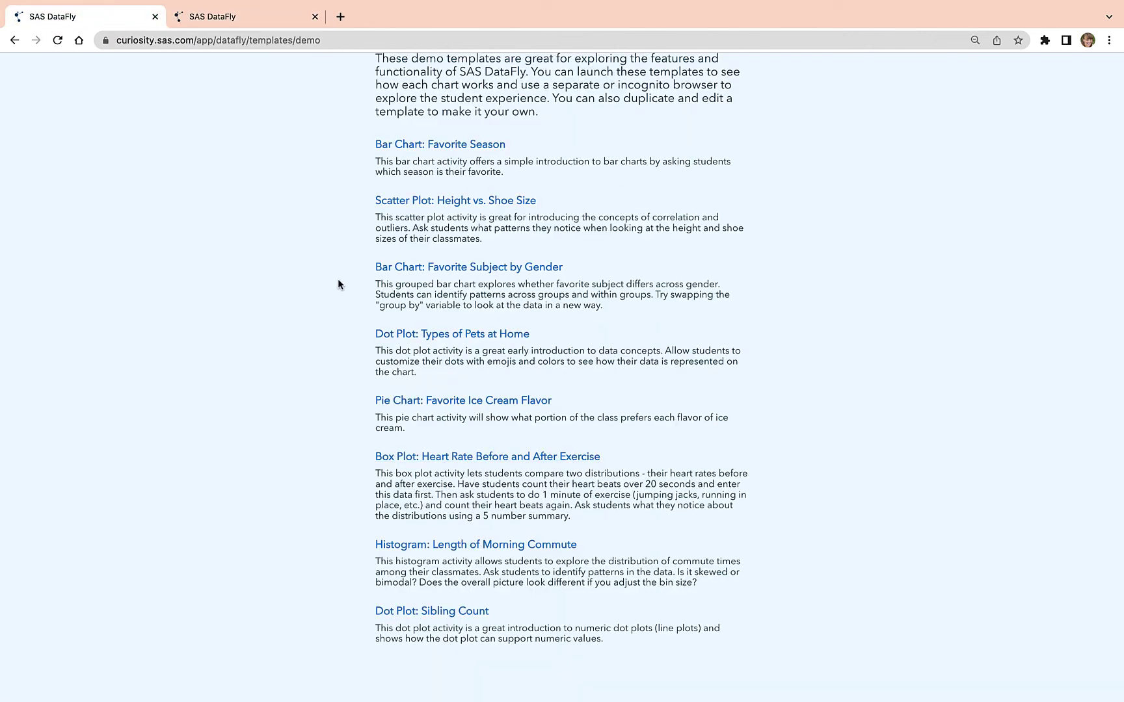
pyautogui.click(475, 544)
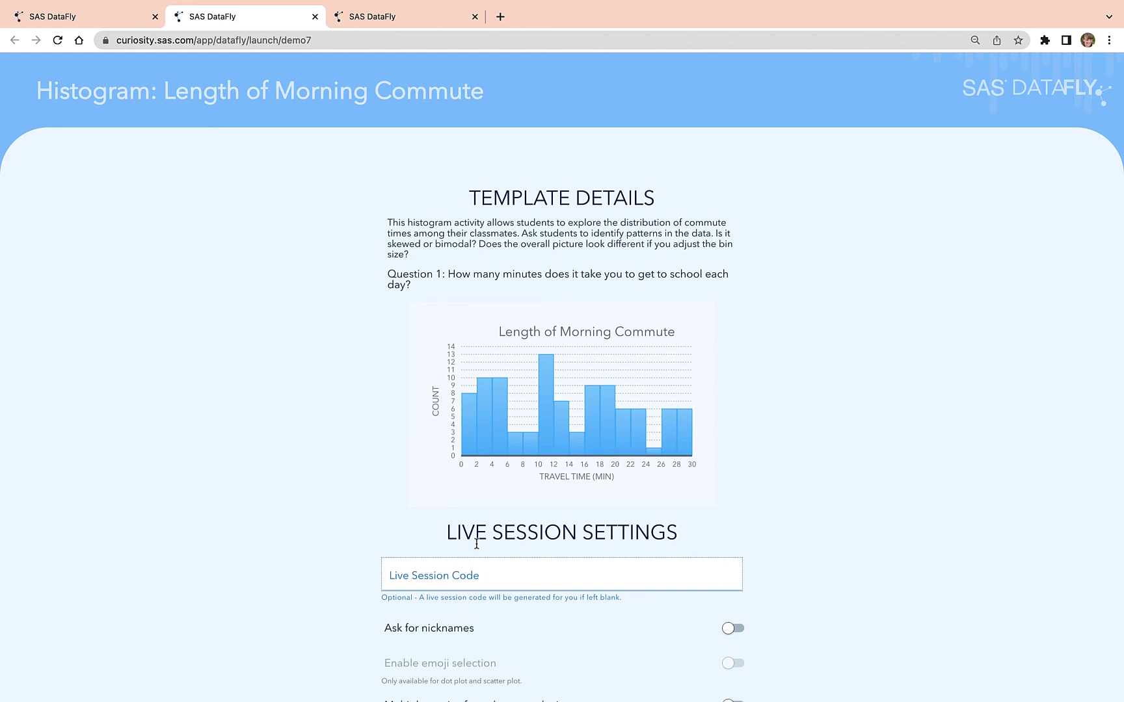
pyautogui.scroll(-3, 476, 544)
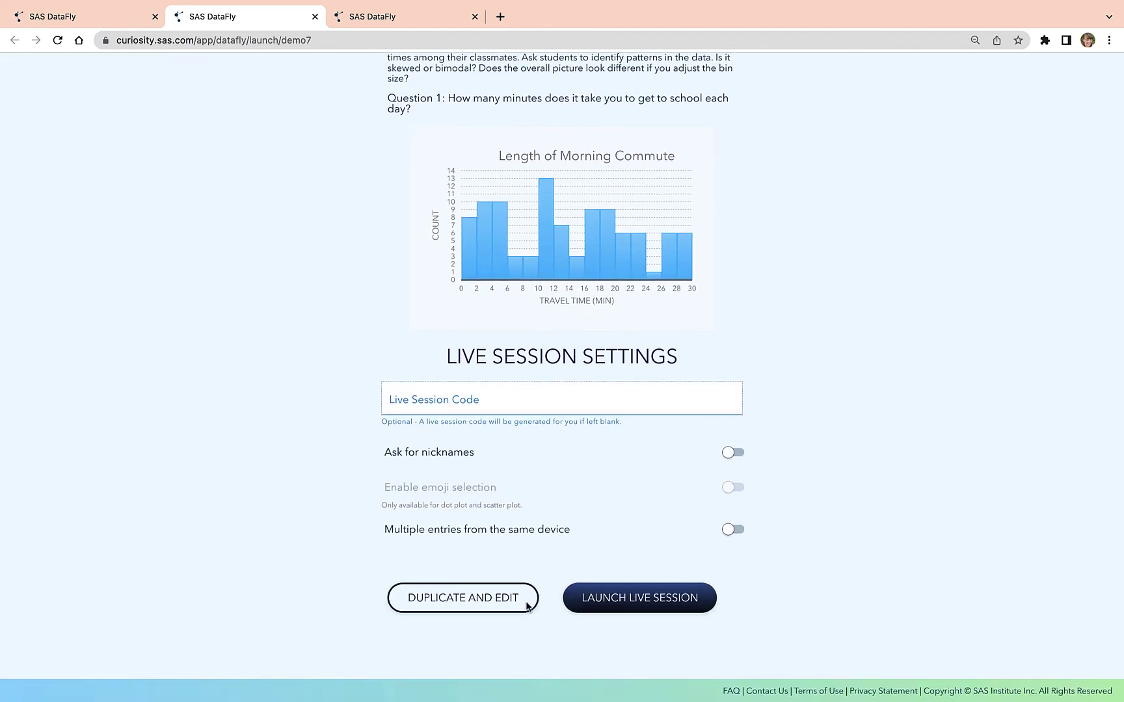